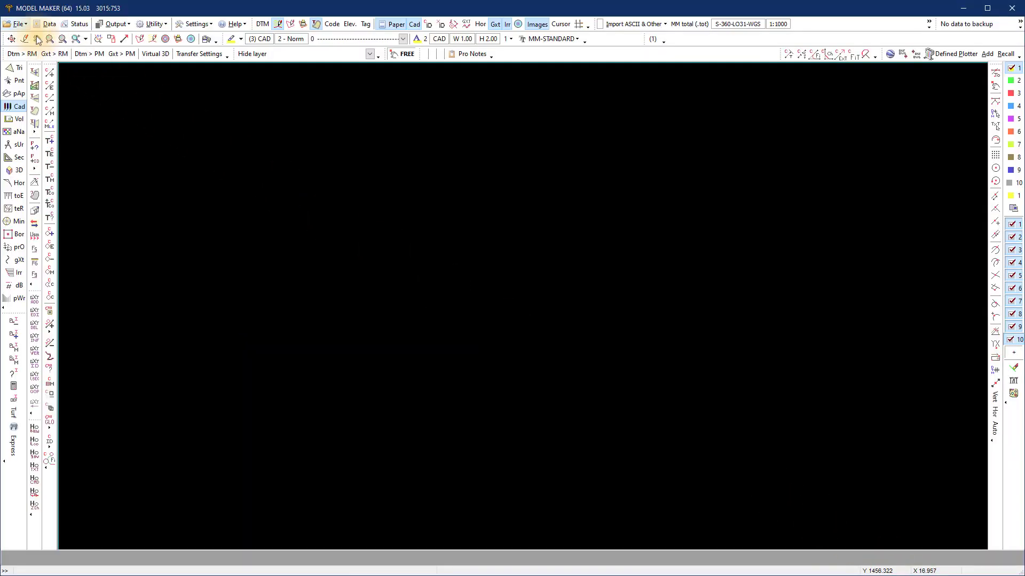
# Step: Open Cadastral layout with roads.bot with its Cad (.kcd) data, accepting the survey-data file units
pyautogui.click(18, 24)
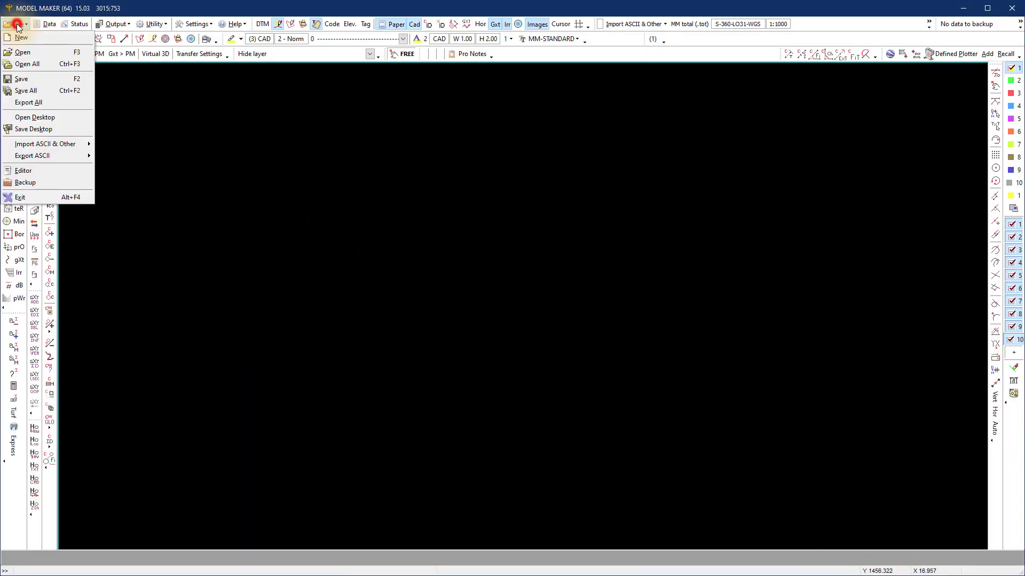
pyautogui.click(20, 52)
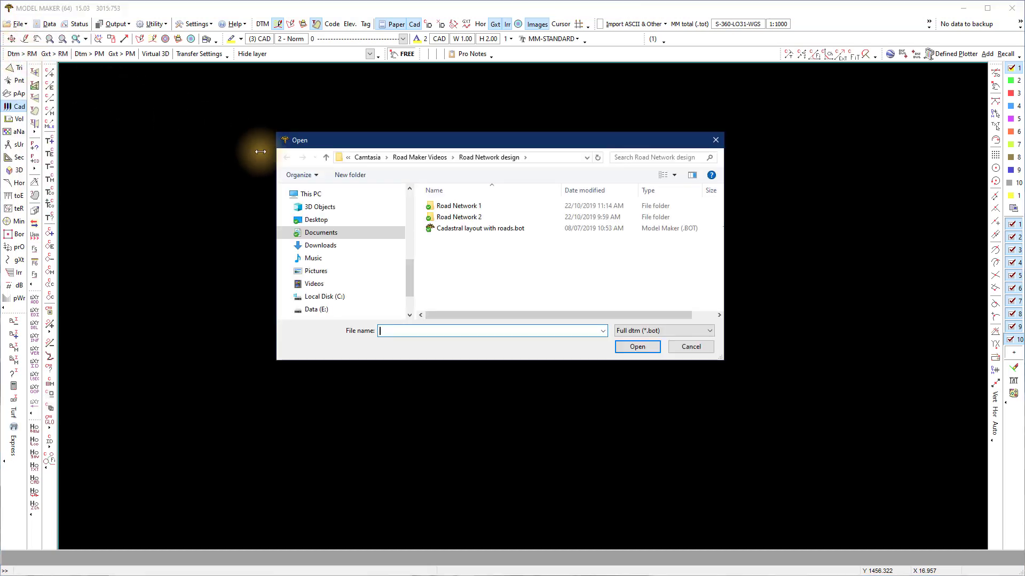
pyautogui.click(448, 229)
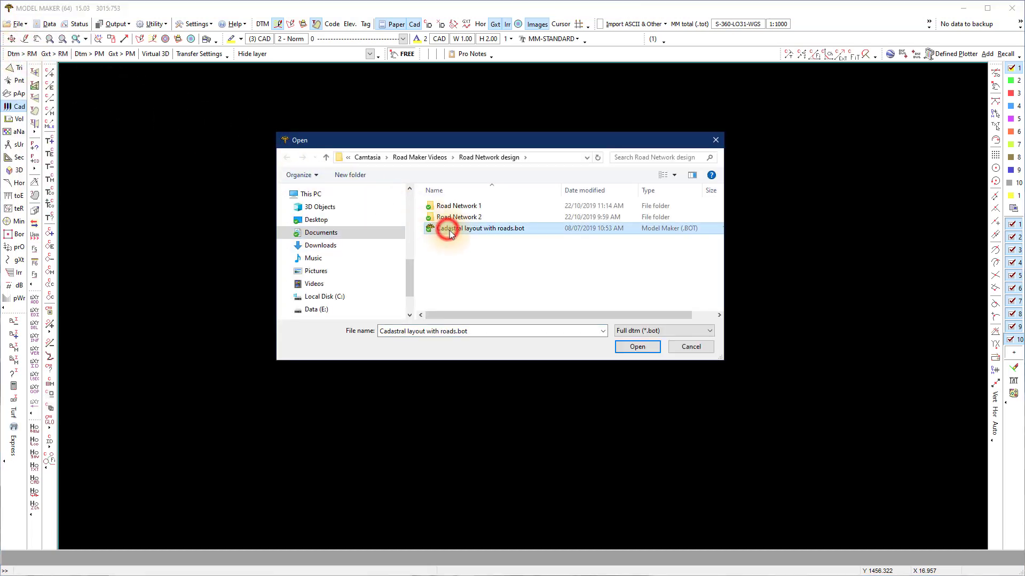
pyautogui.click(637, 347)
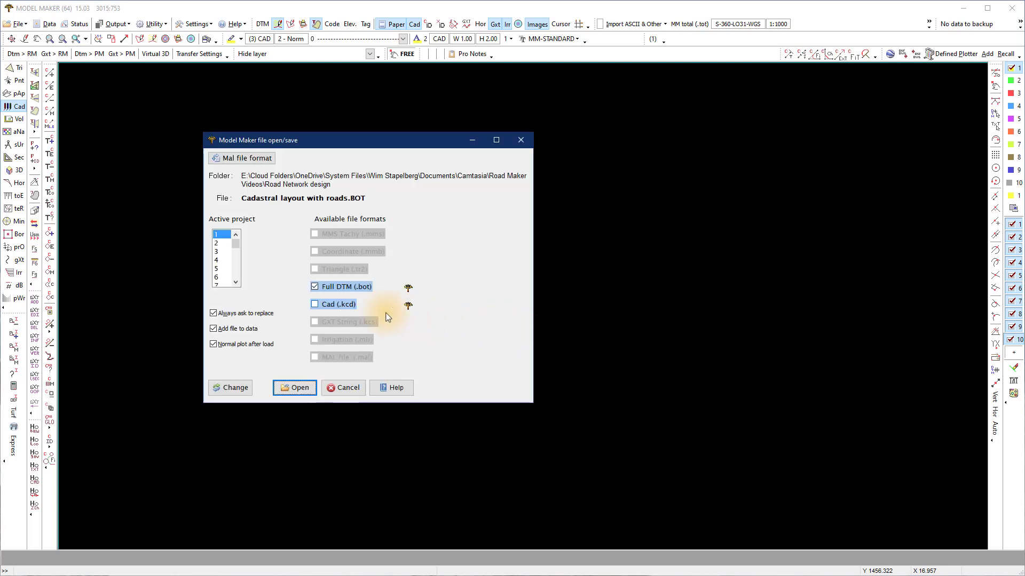
pyautogui.click(314, 304)
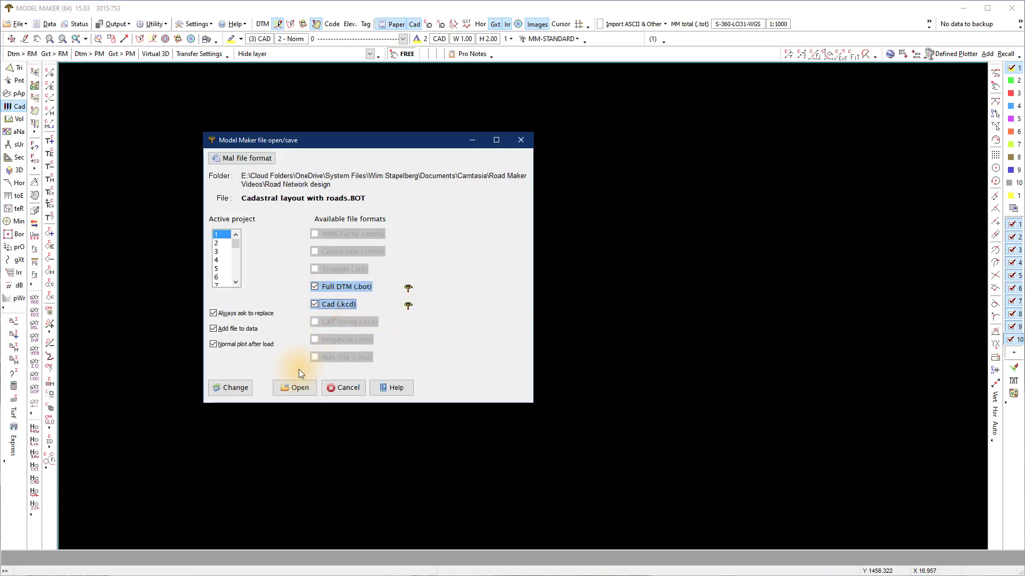
pyautogui.click(294, 388)
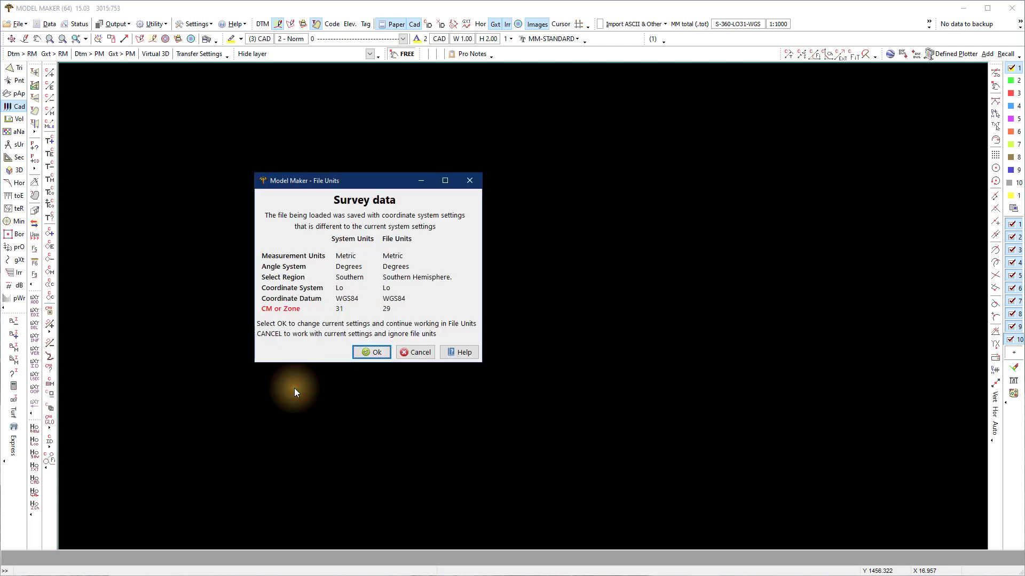
pyautogui.click(372, 353)
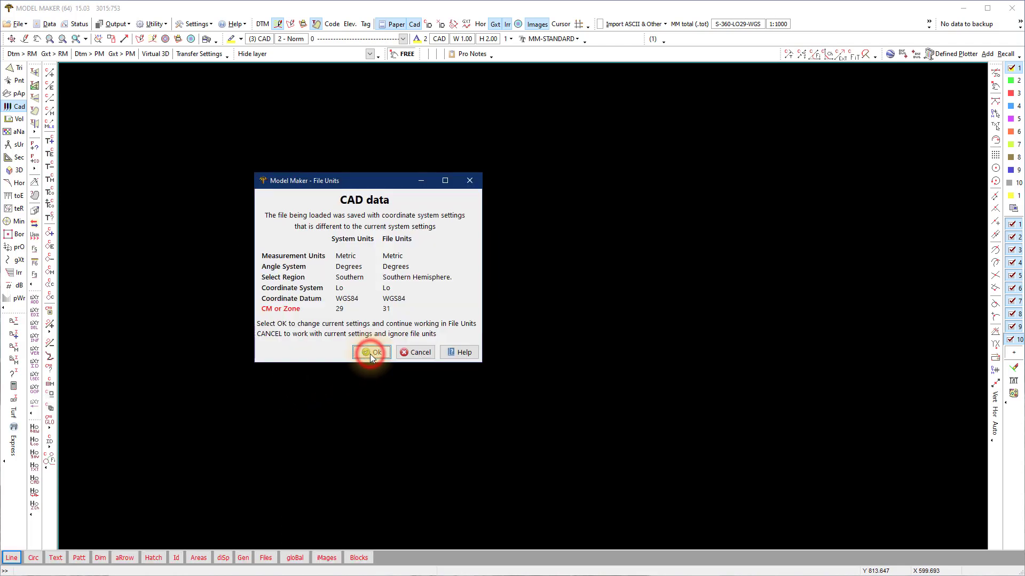
# Step: Accept the CAD data's file units and switch off the DTM contour display
pyautogui.click(372, 353)
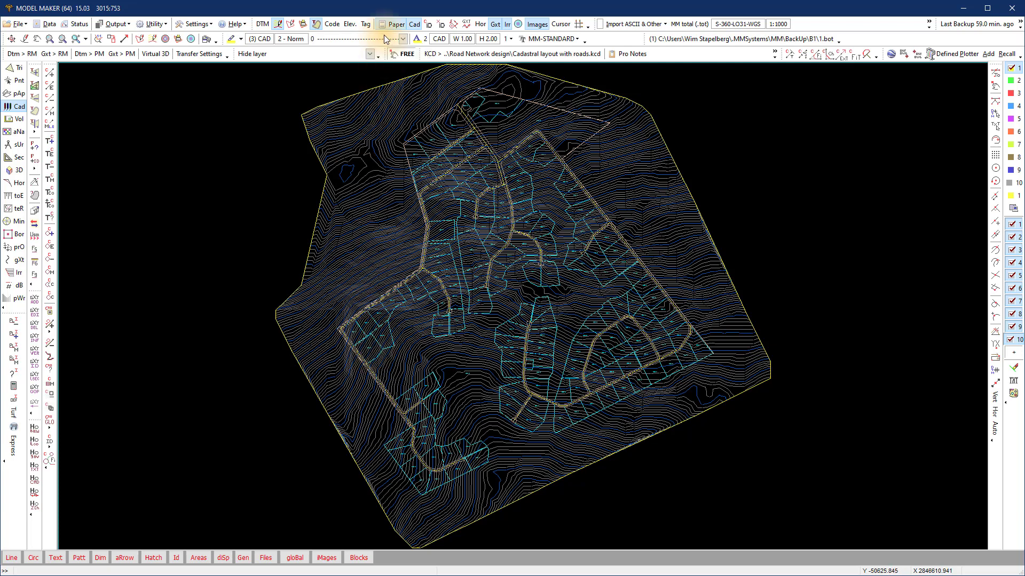
pyautogui.click(279, 23)
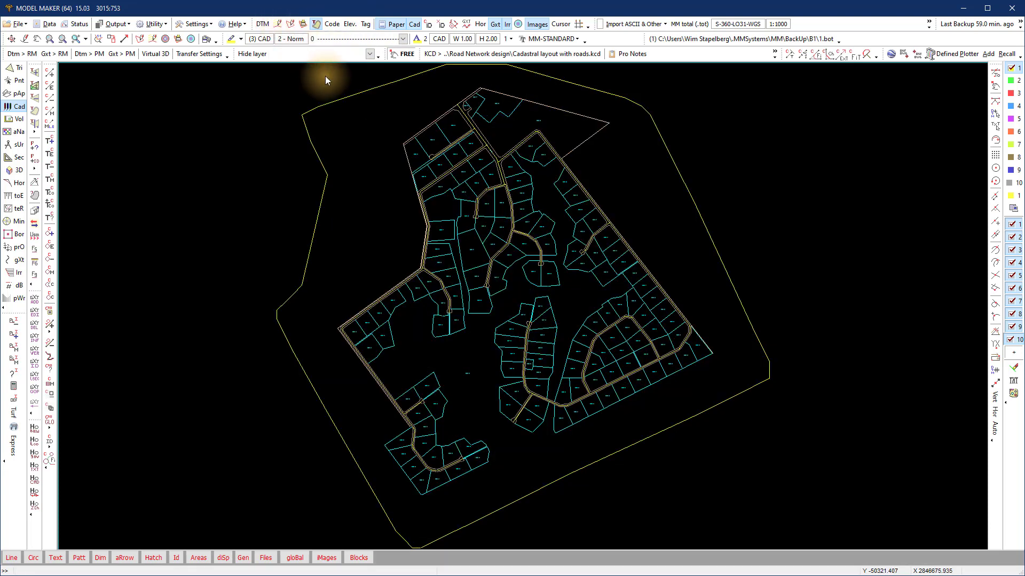
# Step: Set the LAYOUT layer's Display to no show in the Plot parameters CAD settings
pyautogui.click(208, 39)
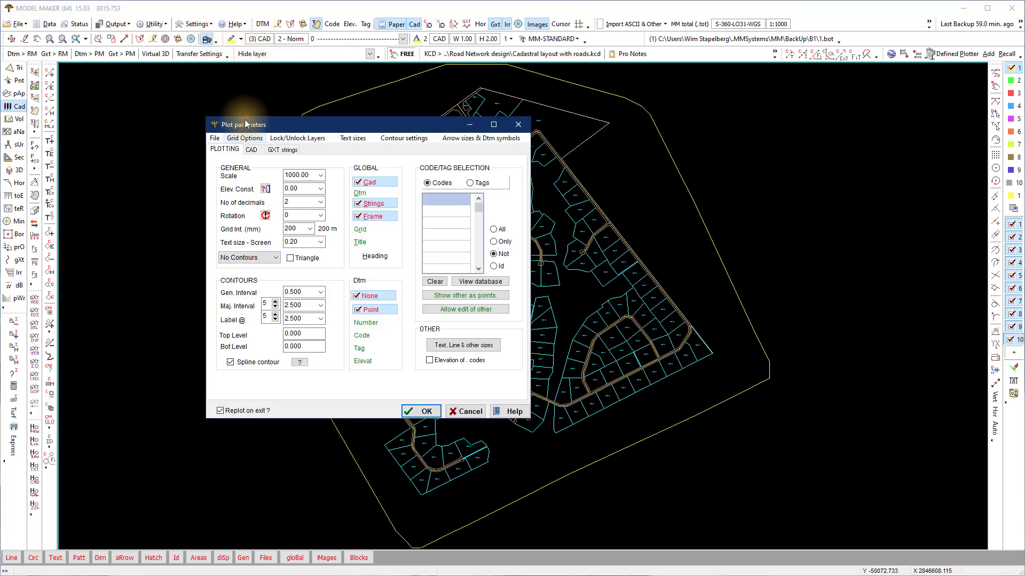
pyautogui.click(253, 150)
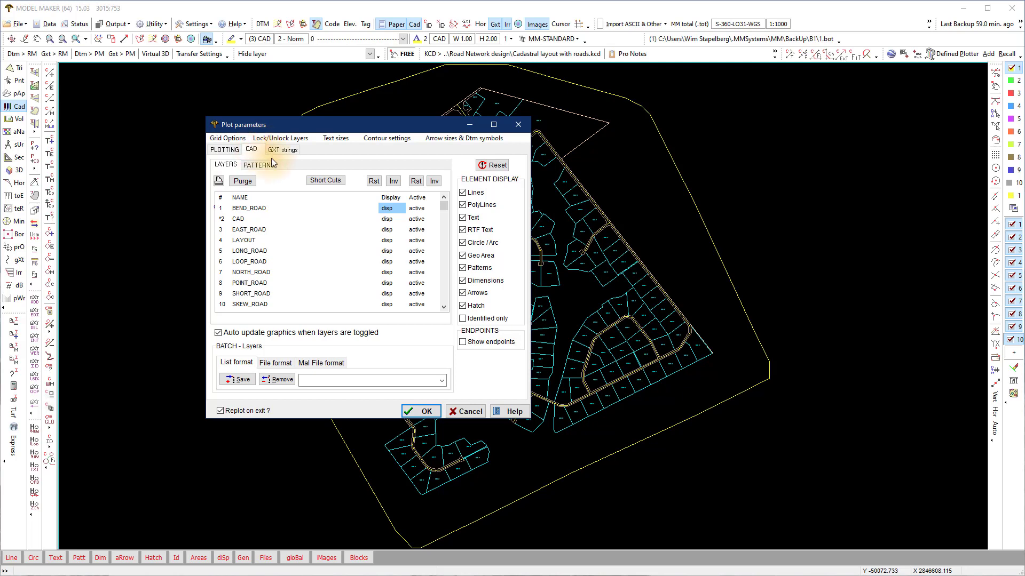
pyautogui.click(385, 241)
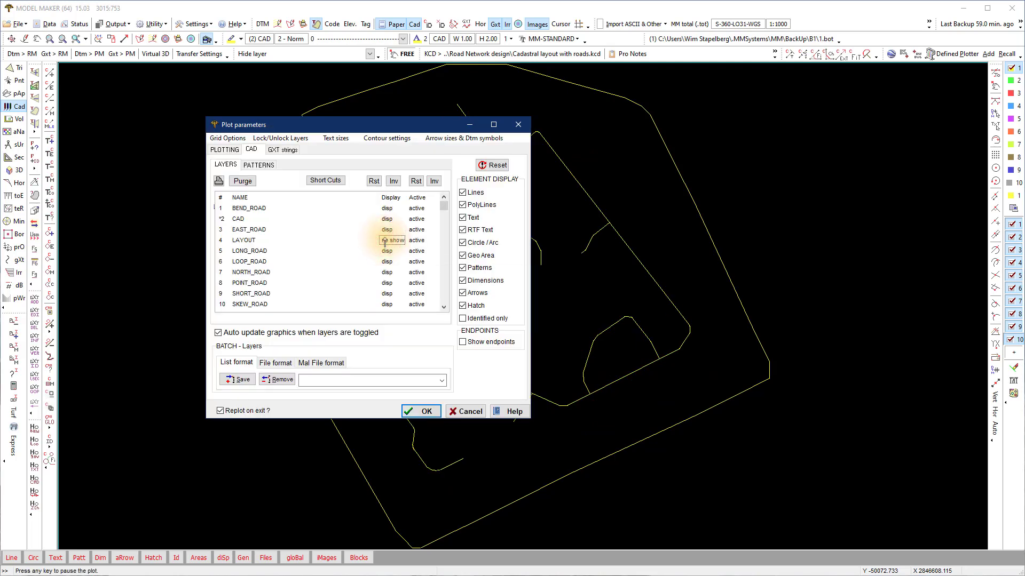
pyautogui.moveTo(376, 124); pyautogui.dragTo(244, 100)
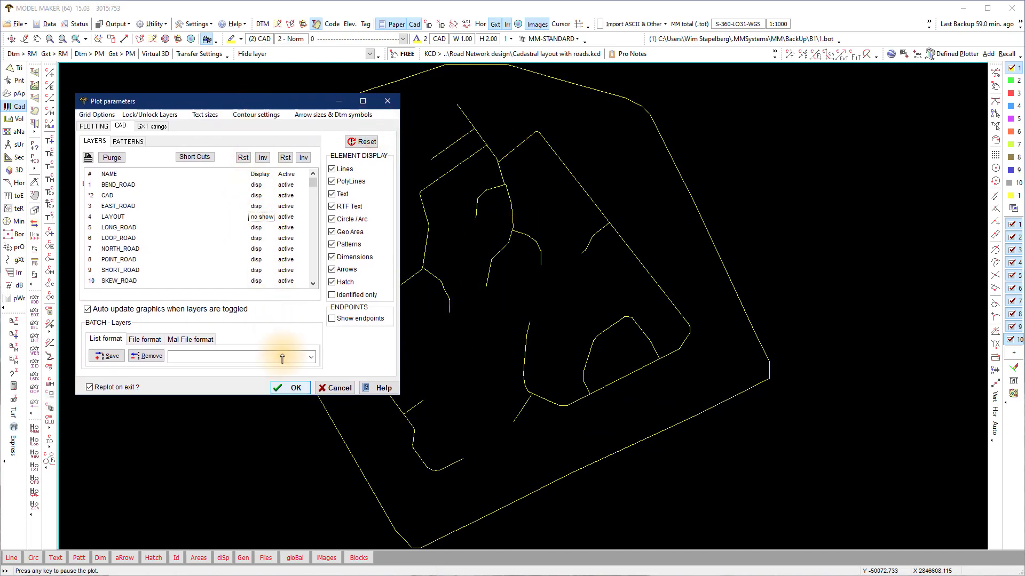
pyautogui.click(287, 388)
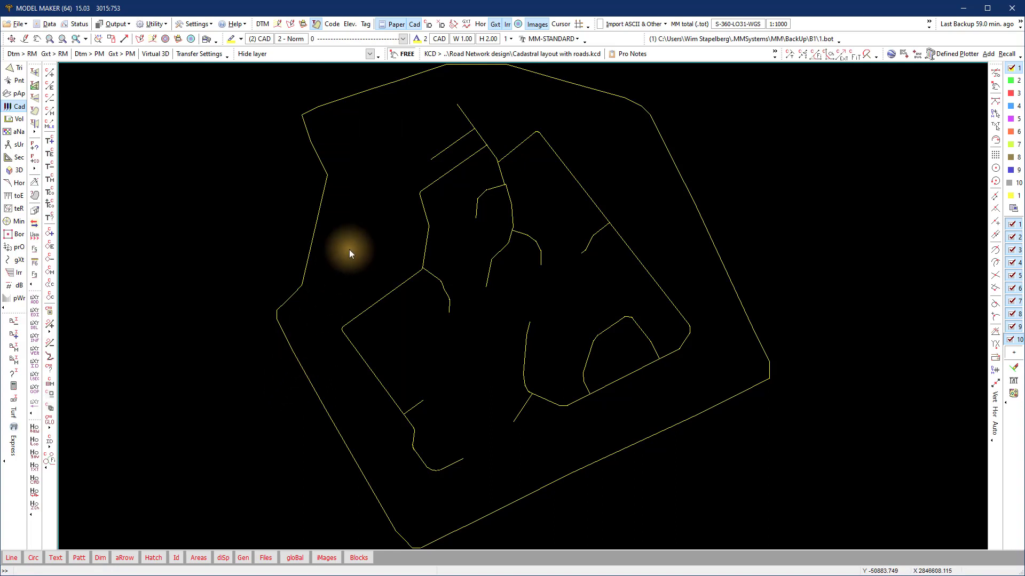
# Step: Show line endpoints and magnify the road junction near the top of the layout
pyautogui.click(453, 25)
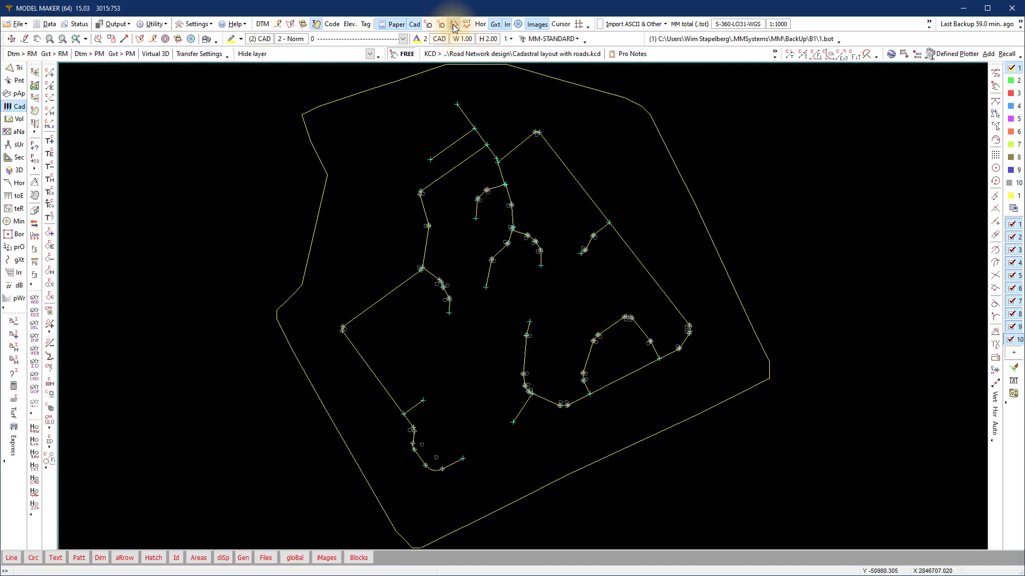
pyautogui.click(49, 39)
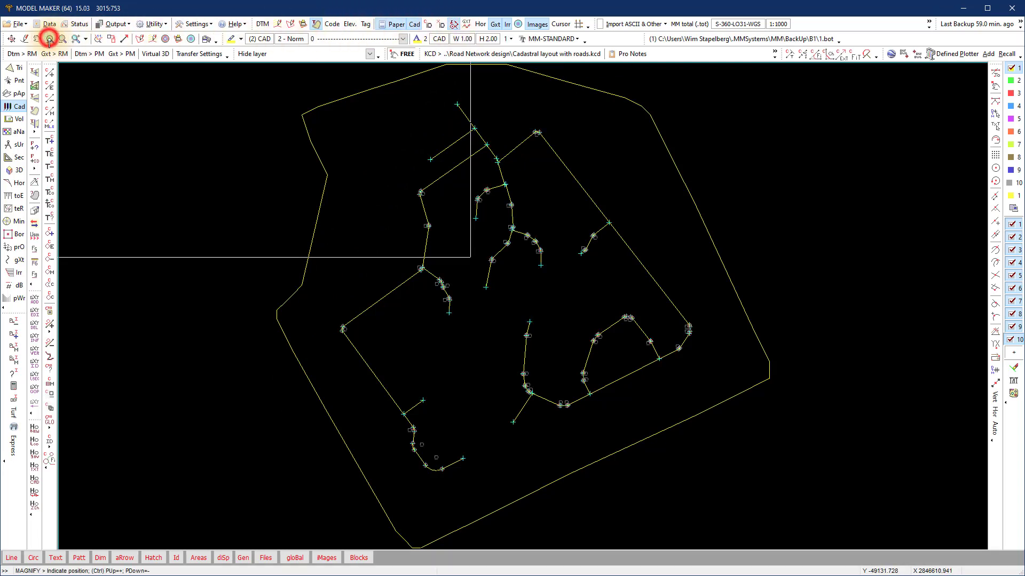
pyautogui.scroll(-8, 449, 143)
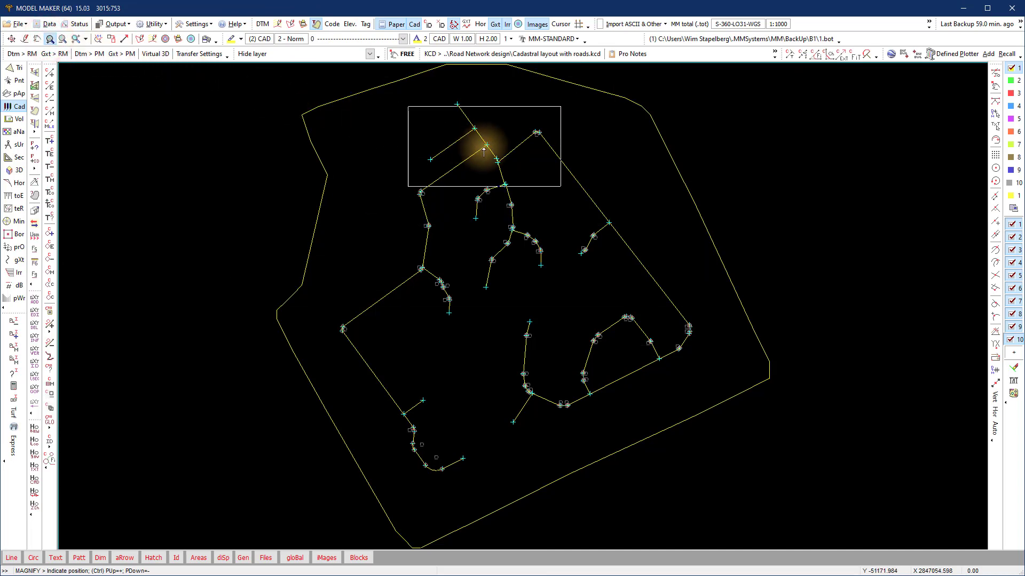
pyautogui.click(477, 131)
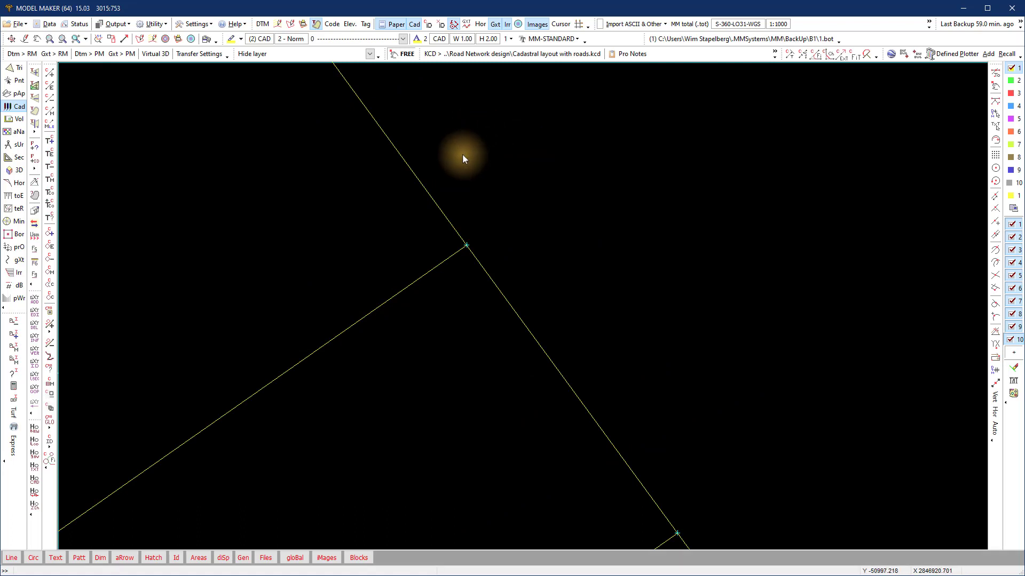
# Step: Move the lower road line's end, redraw, then extend it to meet the long road line
pyautogui.click(48, 124)
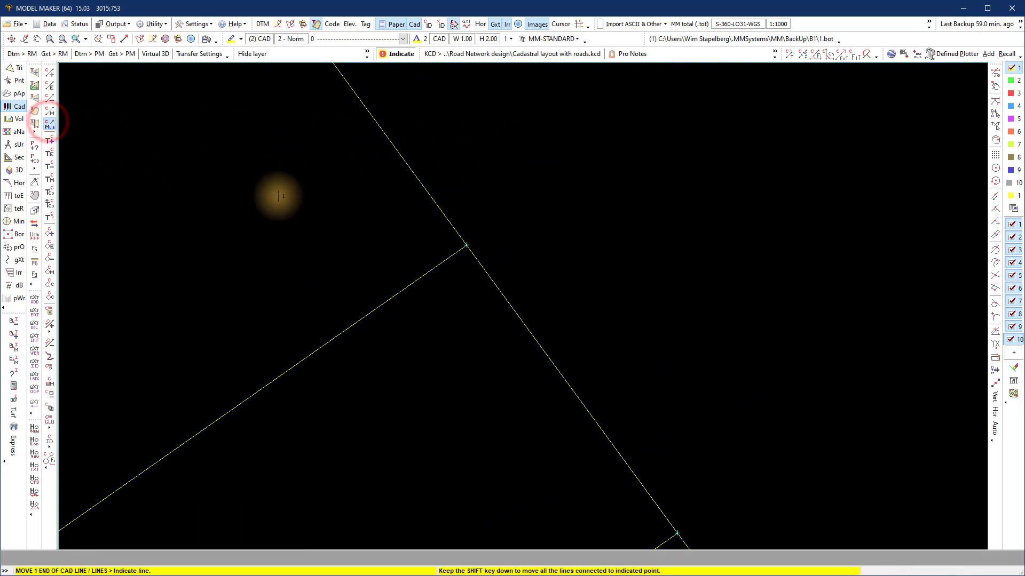
pyautogui.click(456, 254)
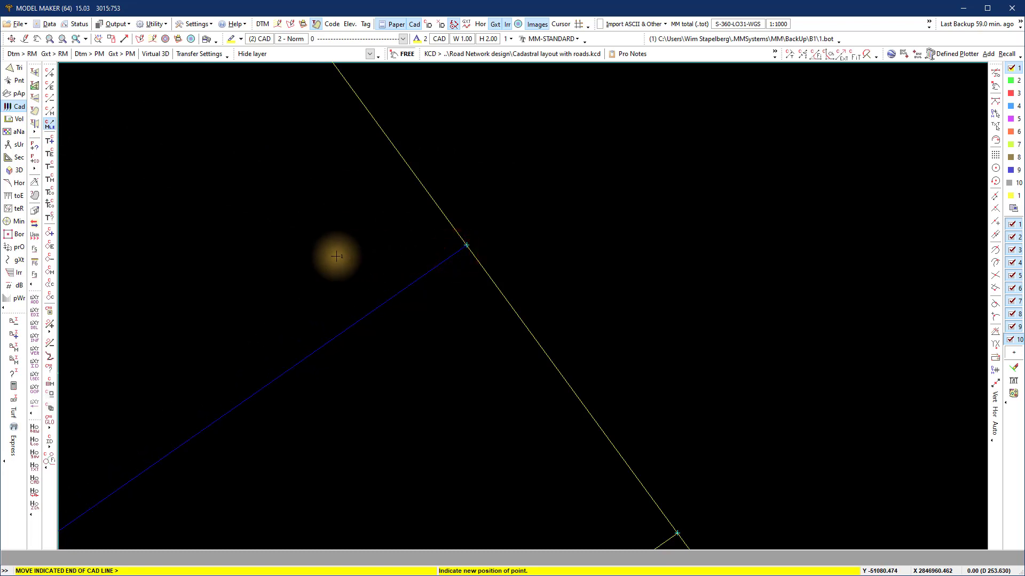
pyautogui.click(337, 256)
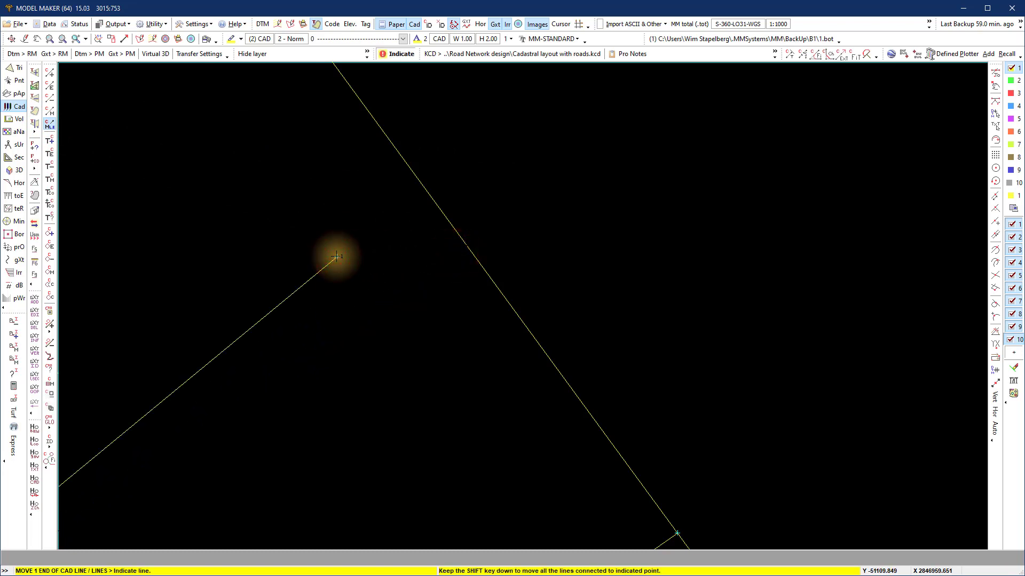
pyautogui.click(25, 38)
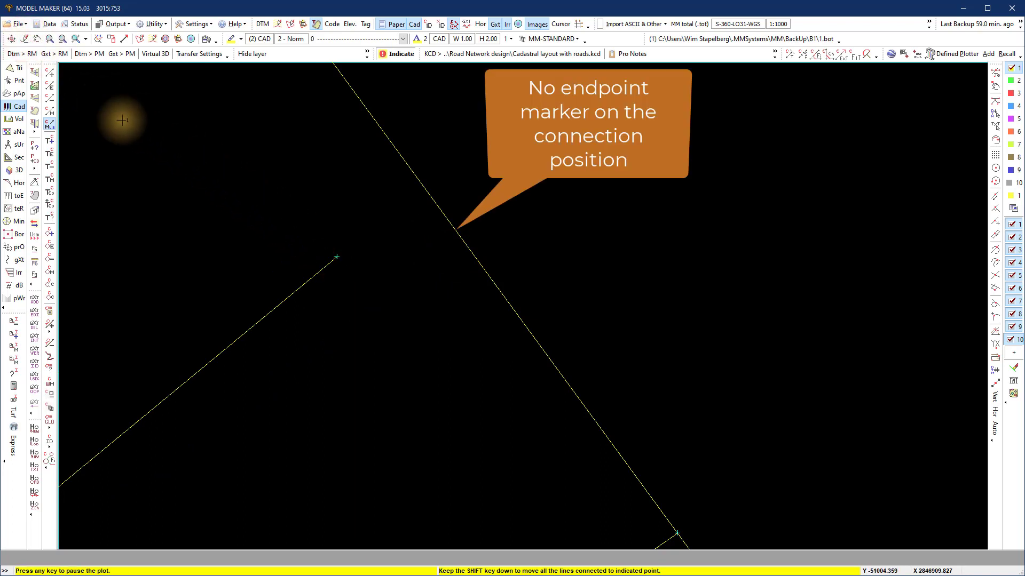
pyautogui.click(178, 167)
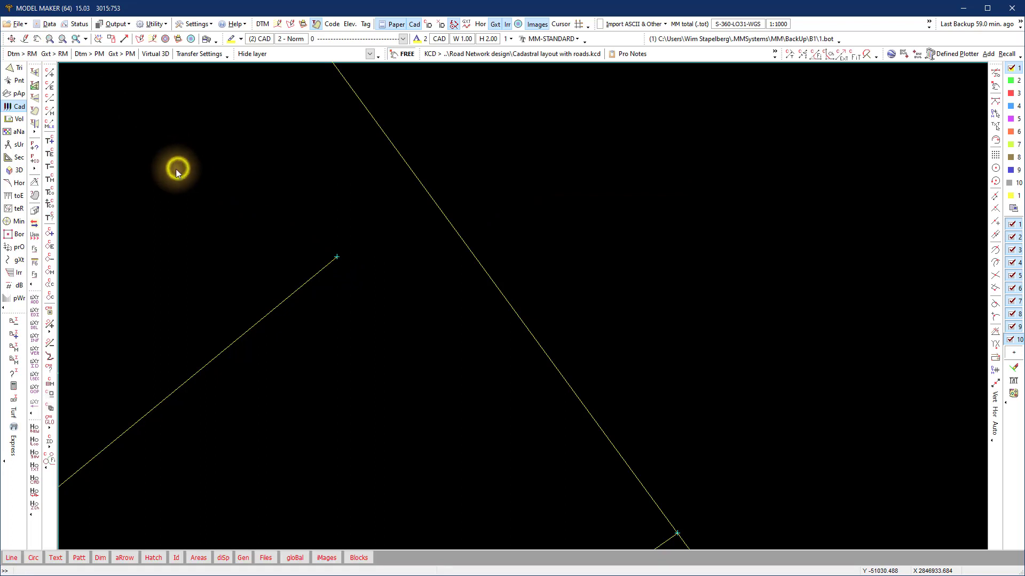
pyautogui.click(34, 225)
pyautogui.click(193, 235)
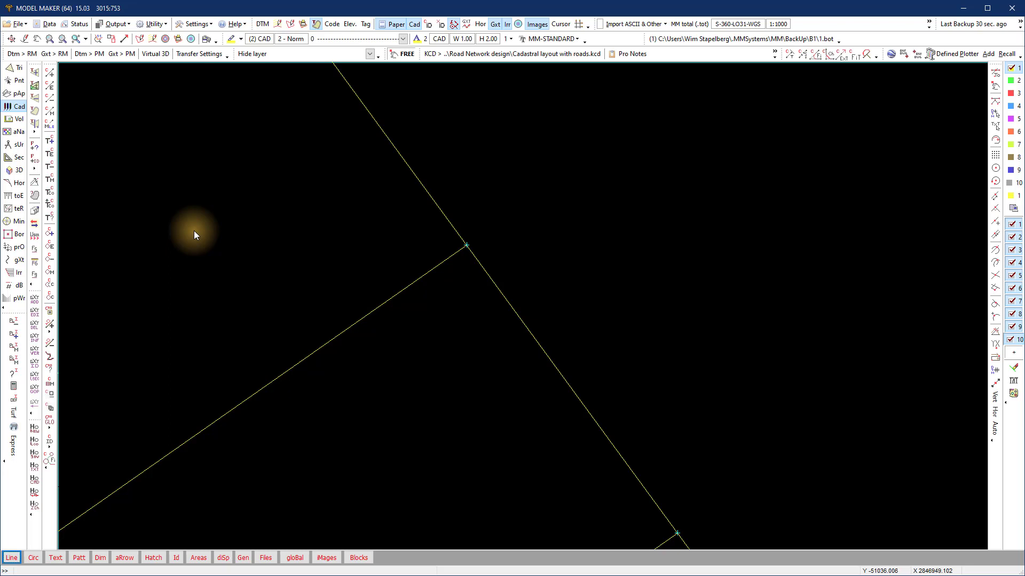
# Step: Zoom out to the whole layout, then magnify onto the curved road corner
pyautogui.click(12, 39)
pyautogui.click(49, 39)
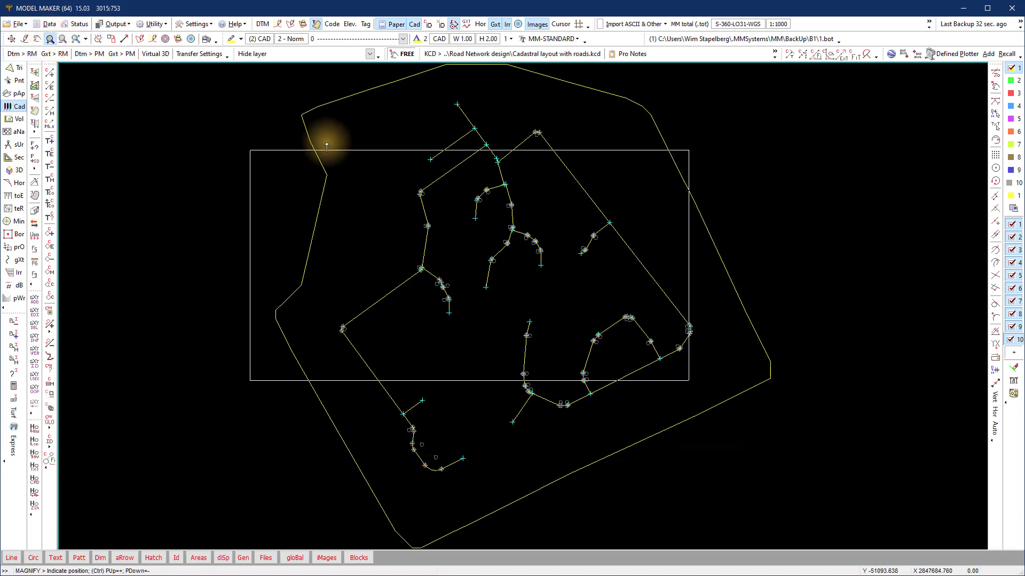
pyautogui.press('pagedown')
pyautogui.press('pagedown')
pyautogui.press('pagedown')
pyautogui.press('pagedown')
pyautogui.press('pagedown')
pyautogui.press('pagedown')
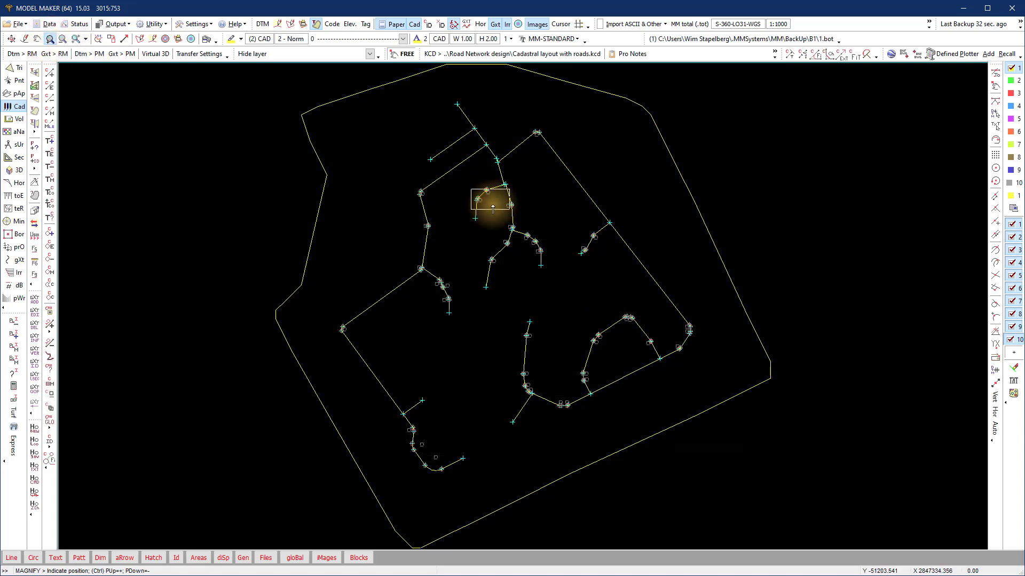
pyautogui.click(483, 201)
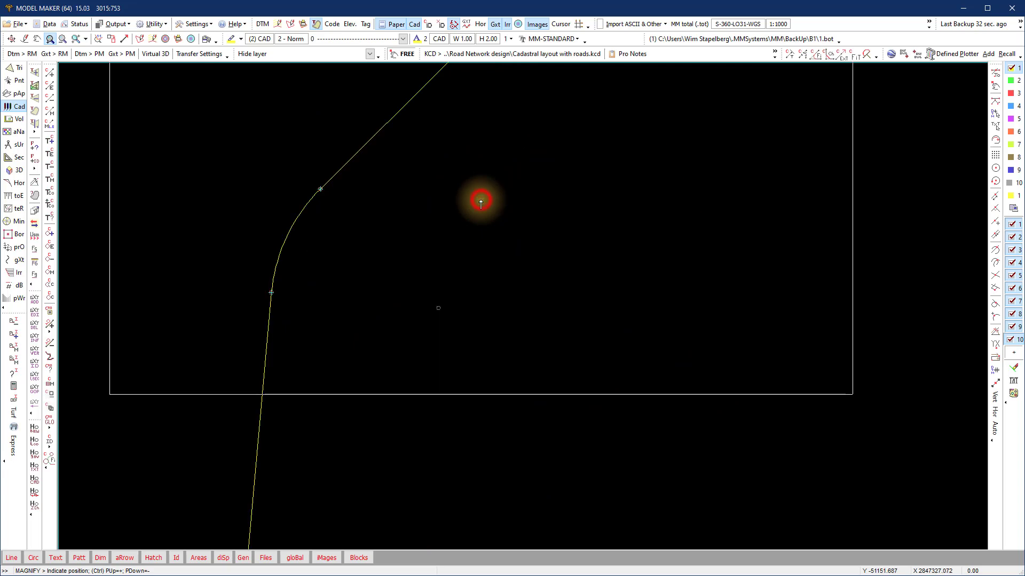
pyautogui.rightClick(456, 219)
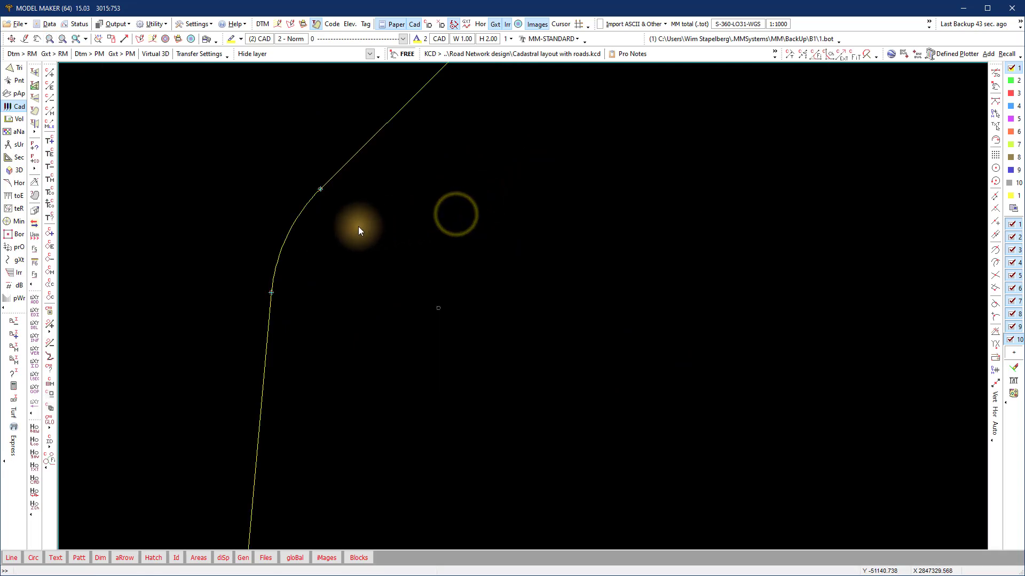
# Step: Inspect the corner arc's INFO (radius 16.0, length 11.189), then redraw with Normal
pyautogui.click(49, 369)
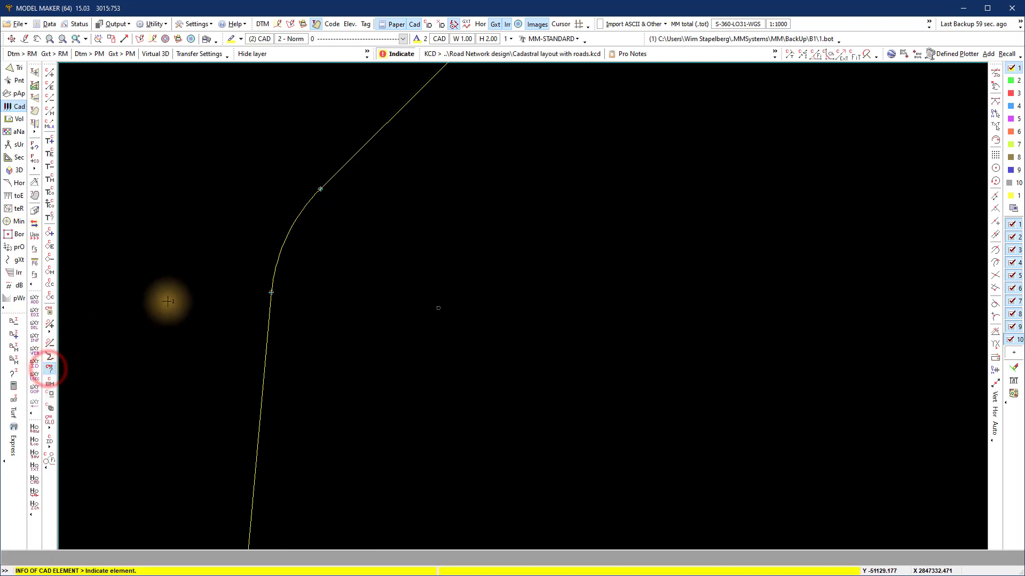
pyautogui.click(287, 235)
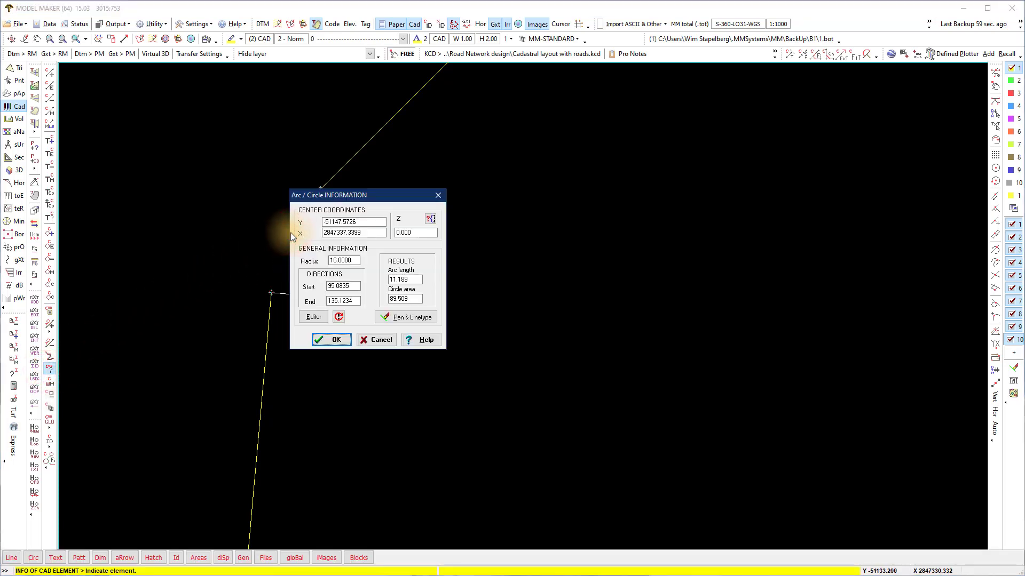
pyautogui.moveTo(379, 194); pyautogui.dragTo(578, 161)
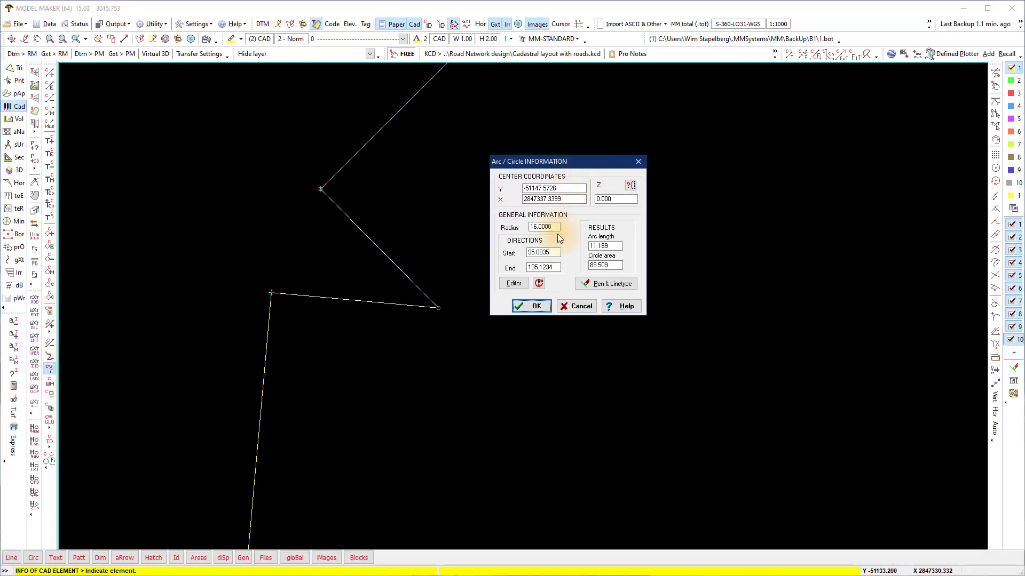
pyautogui.click(535, 307)
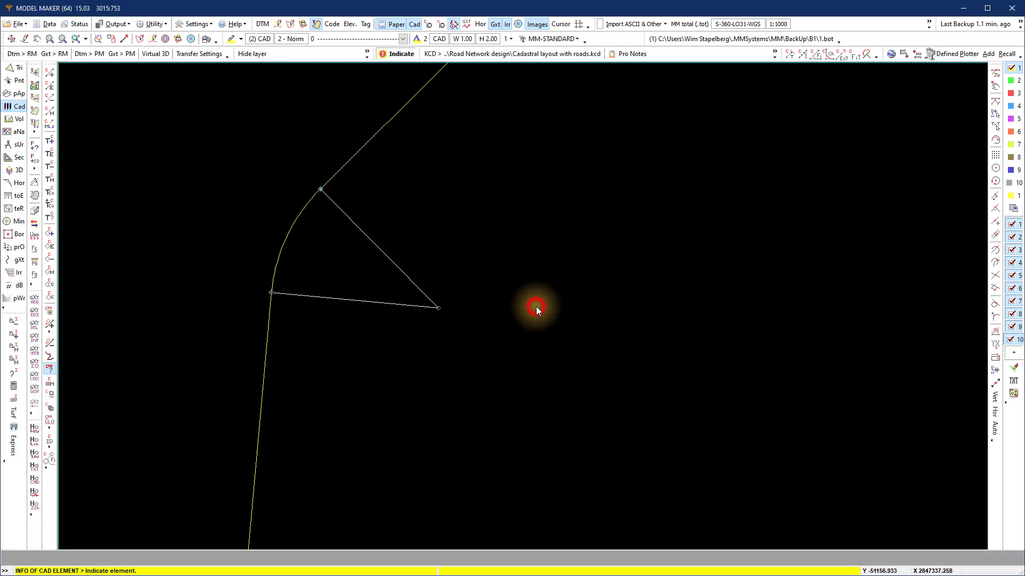
pyautogui.rightClick(534, 304)
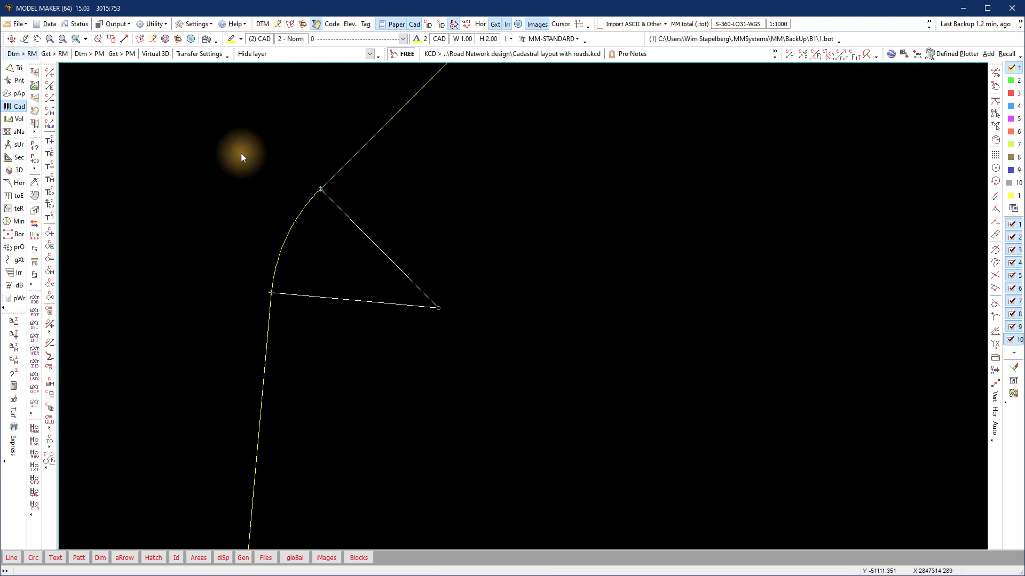
pyautogui.click(12, 39)
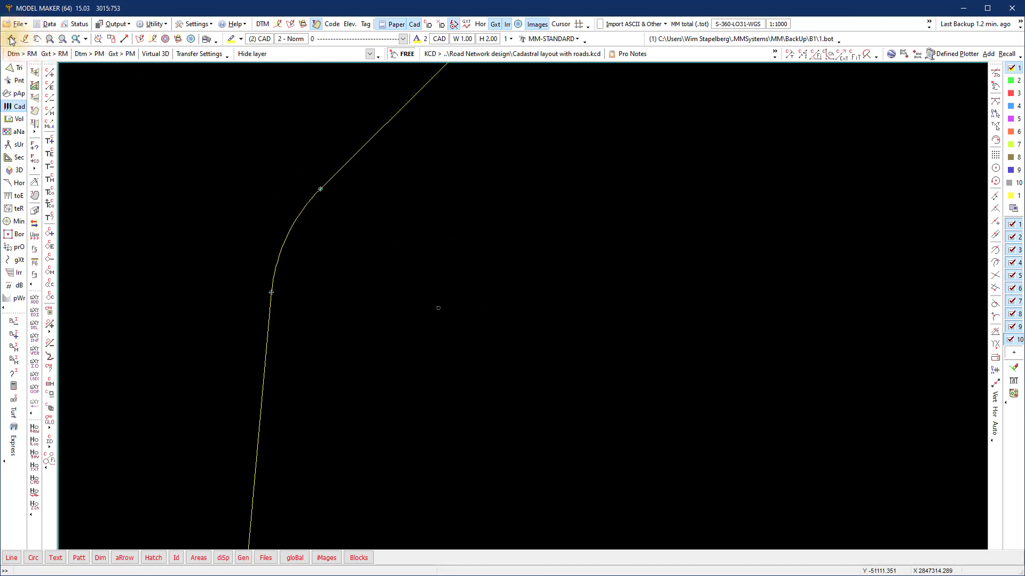
# Step: Zoom out, toggle the DTM contours on and off, and refresh the drawing
pyautogui.click(12, 39)
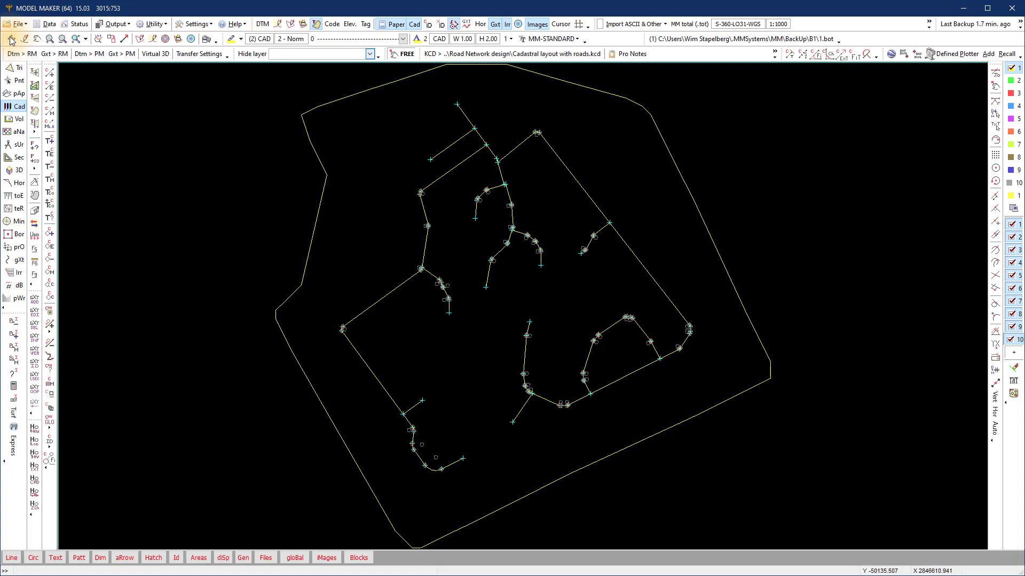
pyautogui.click(279, 25)
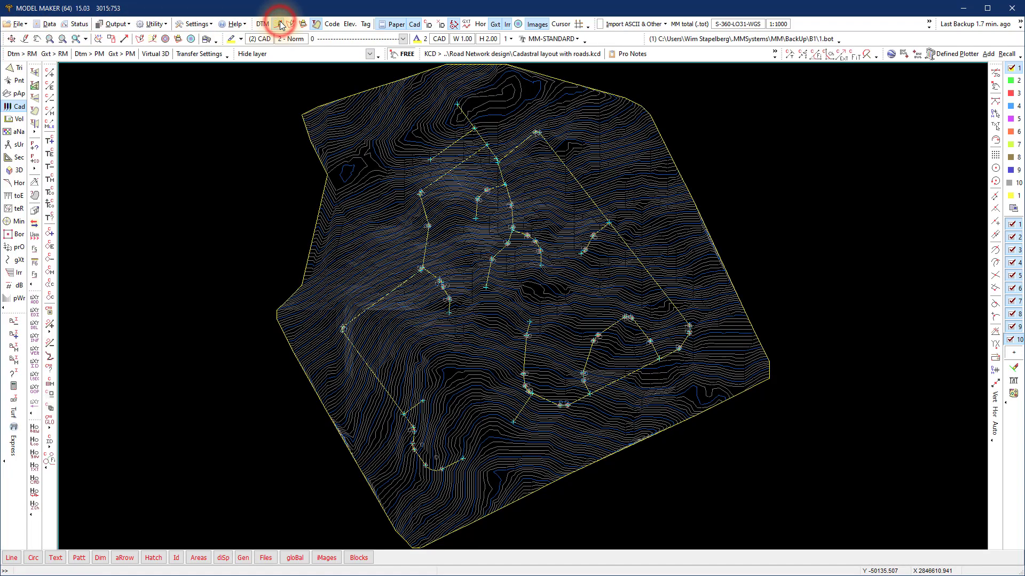
pyautogui.click(279, 25)
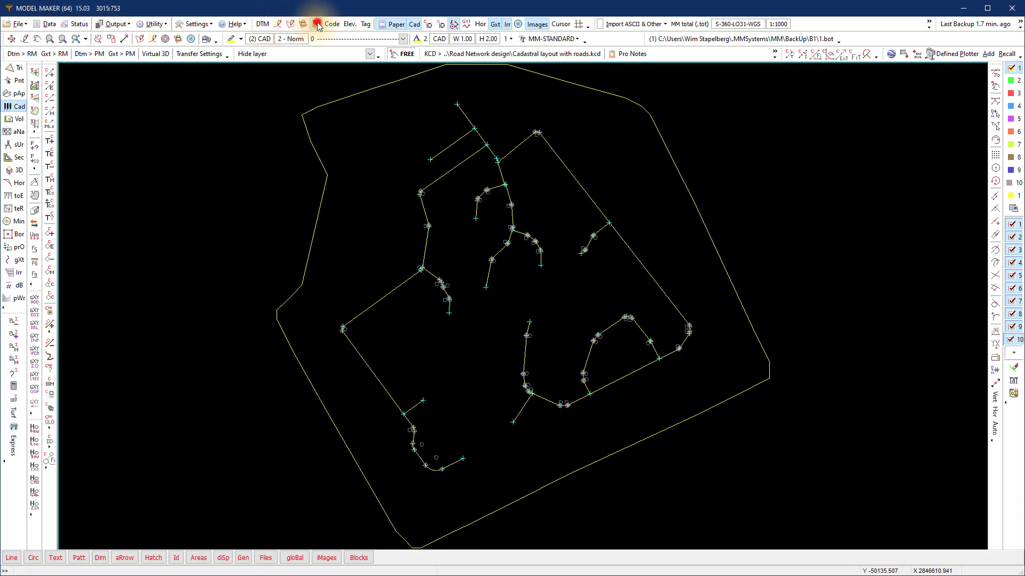
pyautogui.click(318, 25)
# Step: Delete the stray terrain triangle beside the road centreline
pyautogui.click(35, 97)
pyautogui.scroll(2, 427, 245)
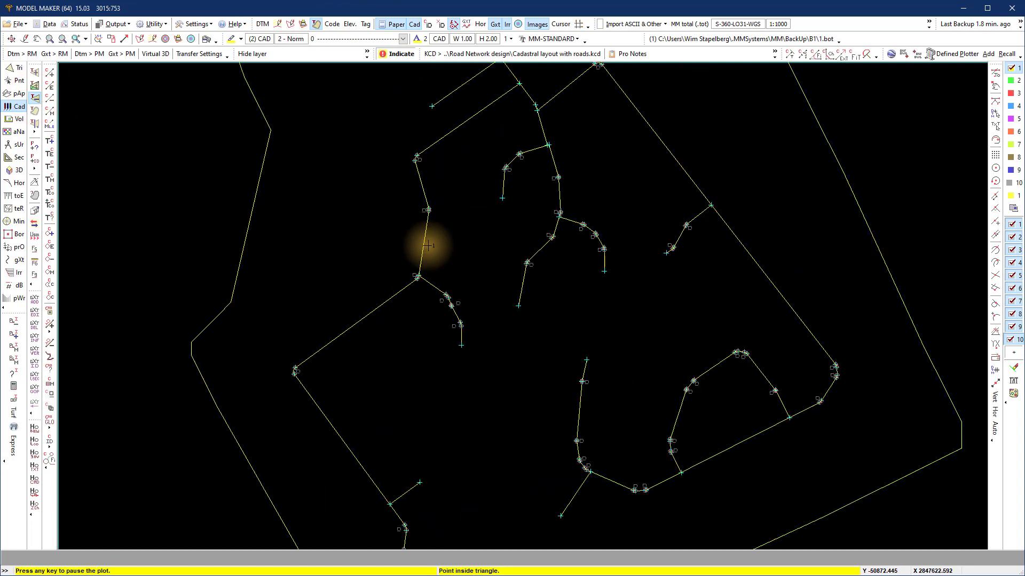
pyautogui.scroll(2, 428, 245)
pyautogui.click(422, 235)
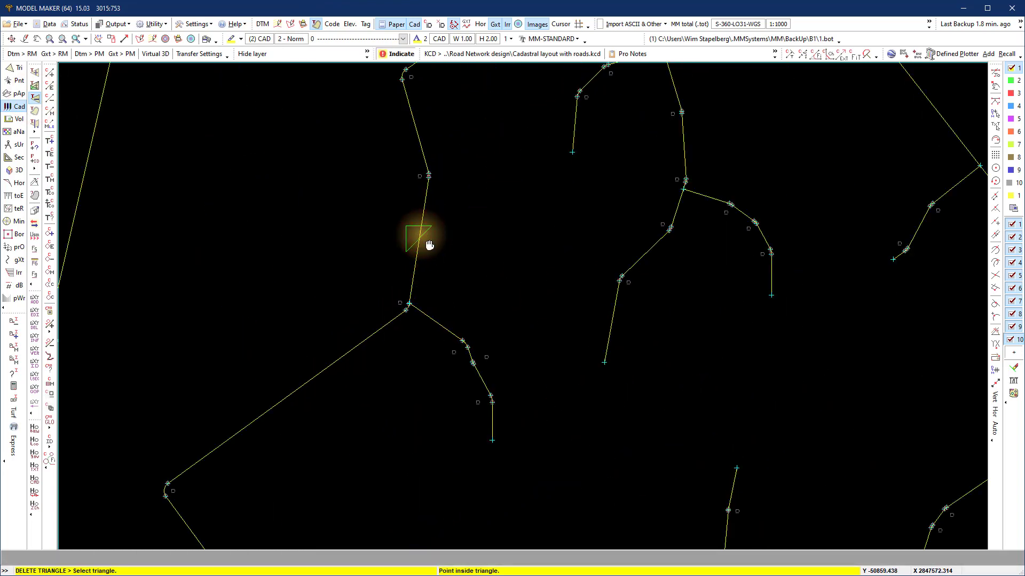
pyautogui.moveTo(429, 245); pyautogui.dragTo(421, 231, button='middle')
pyautogui.press('Escape')
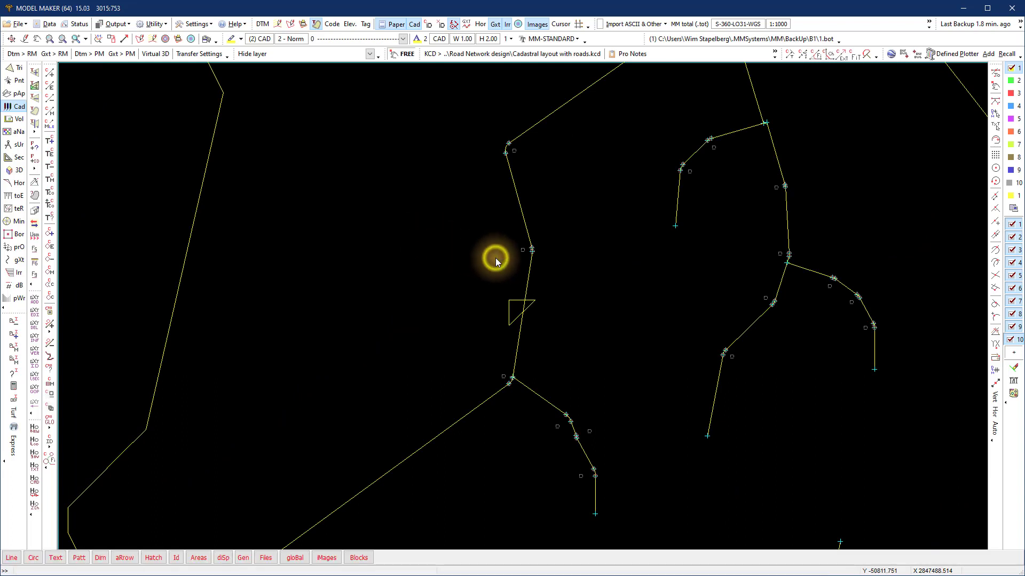
# Step: Add a terrain triangle back beside the road line and redraw
pyautogui.click(34, 72)
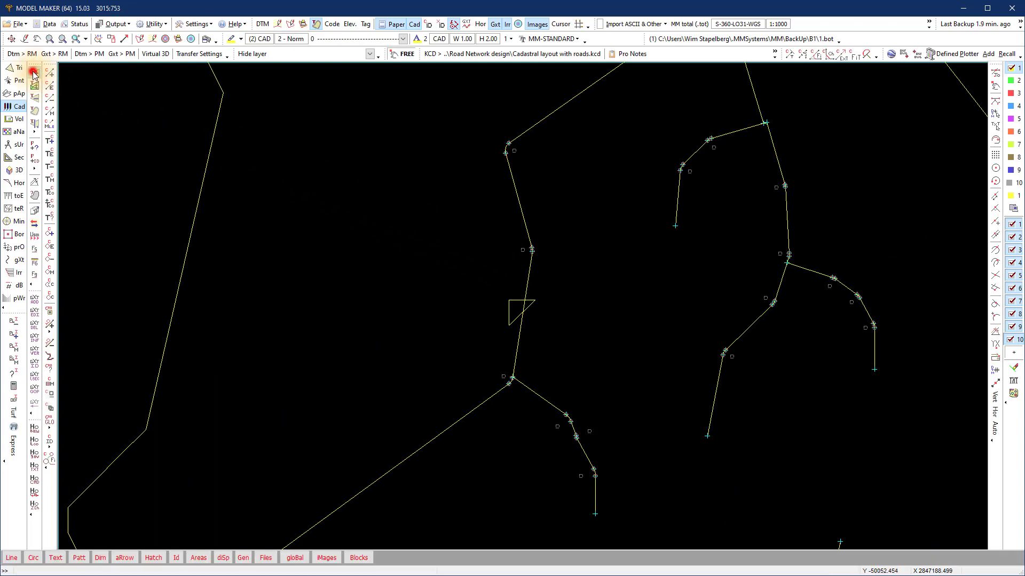
pyautogui.click(515, 314)
pyautogui.click(513, 303)
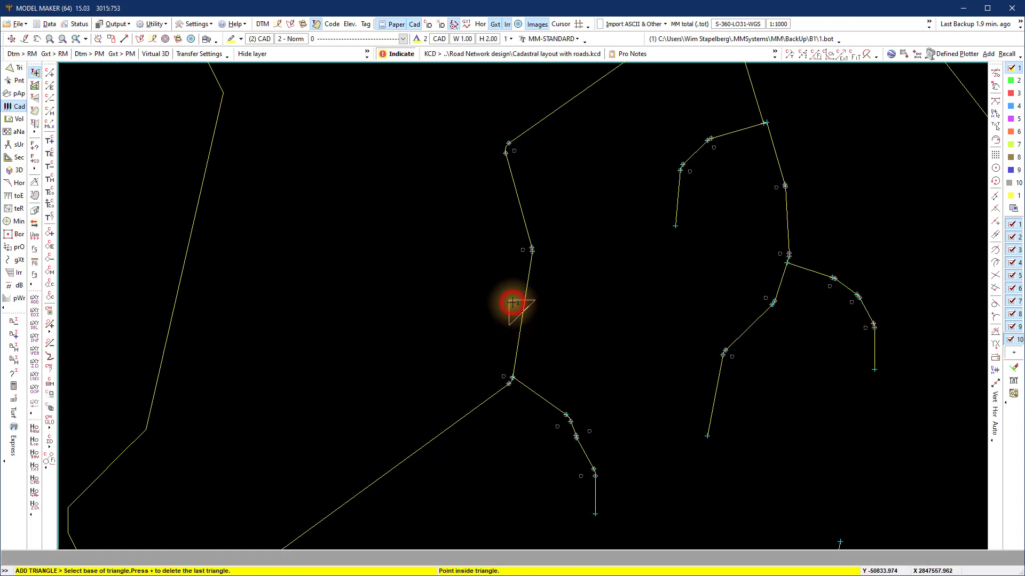
pyautogui.click(11, 39)
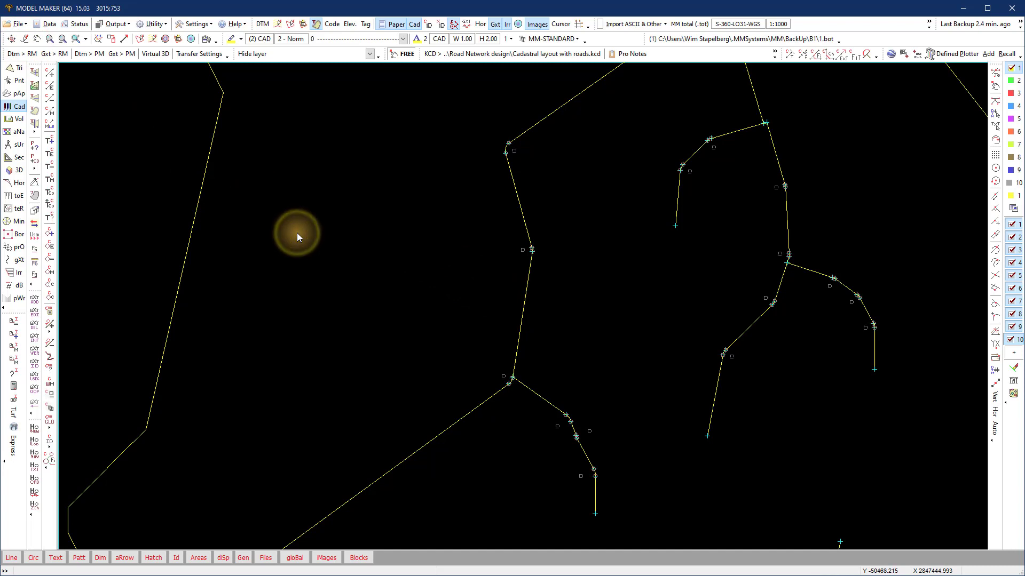
# Step: Zoom out to the whole drawing and magnify onto the short road string
pyautogui.click(11, 38)
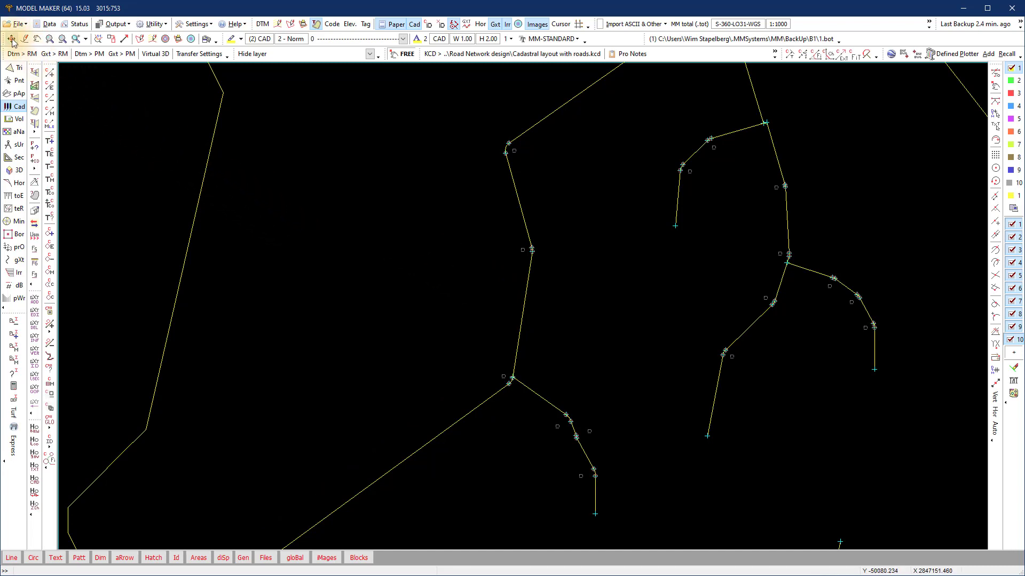
pyautogui.click(50, 39)
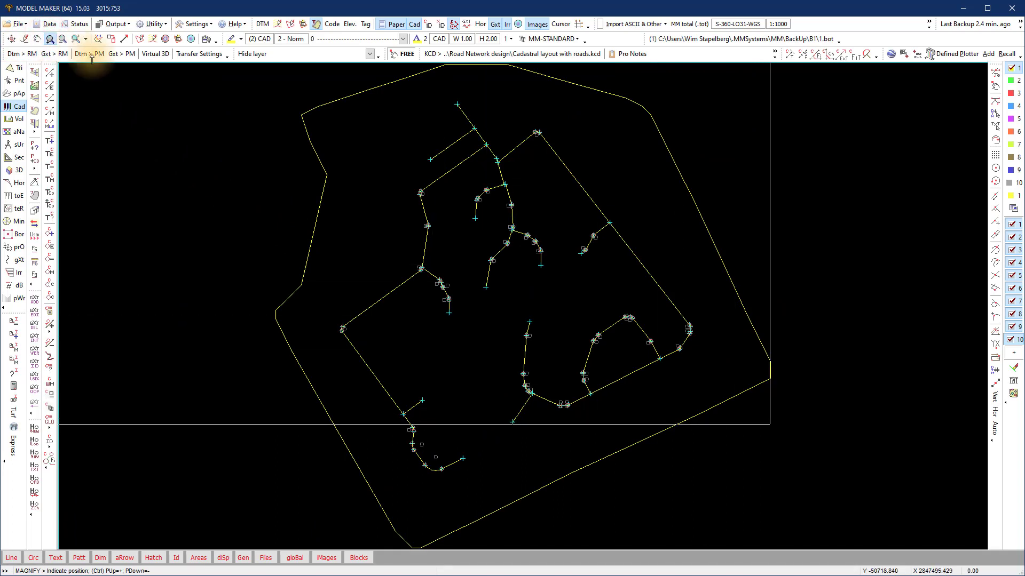
pyautogui.scroll(-3, 589, 249)
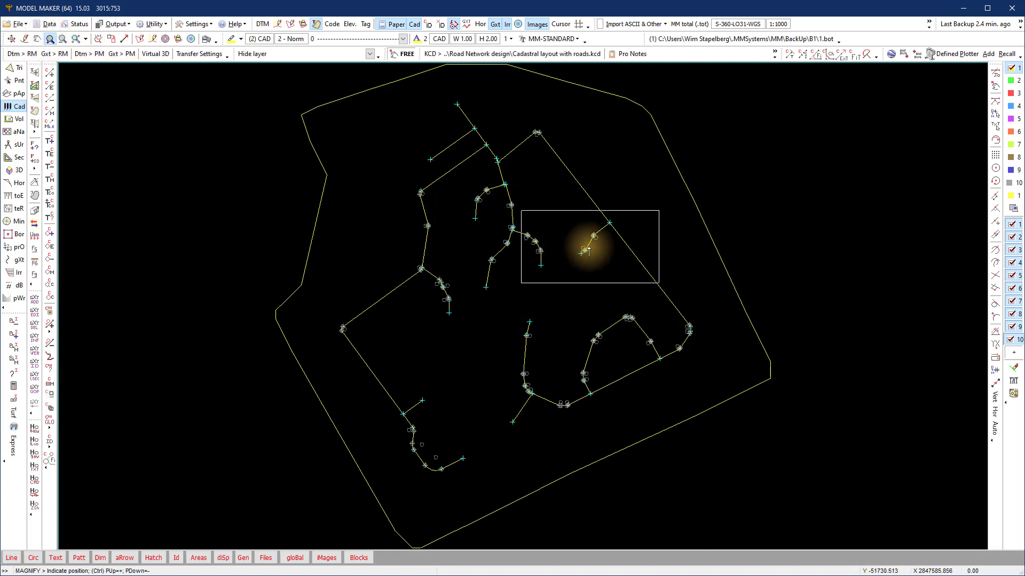
pyautogui.click(605, 244)
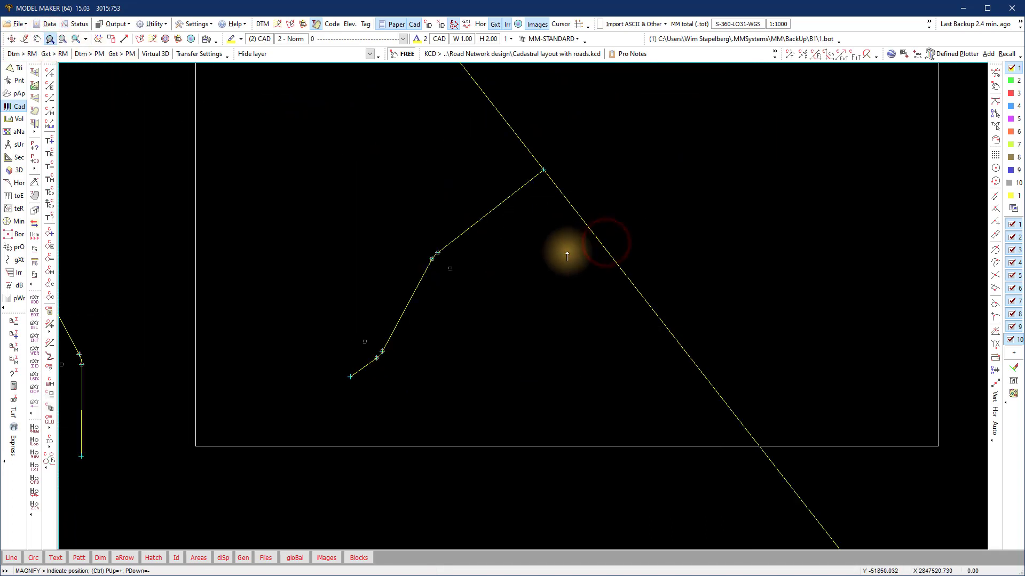
pyautogui.press('Escape')
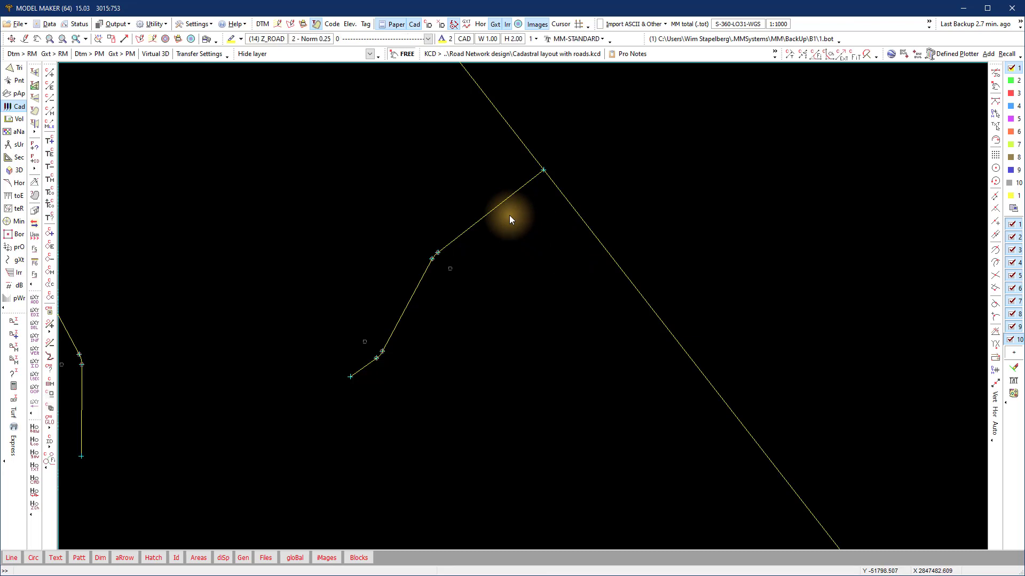
# Step: Identify the road string's three lines and two arcs and bring the ID on the fly summary into view
pyautogui.click(501, 204)
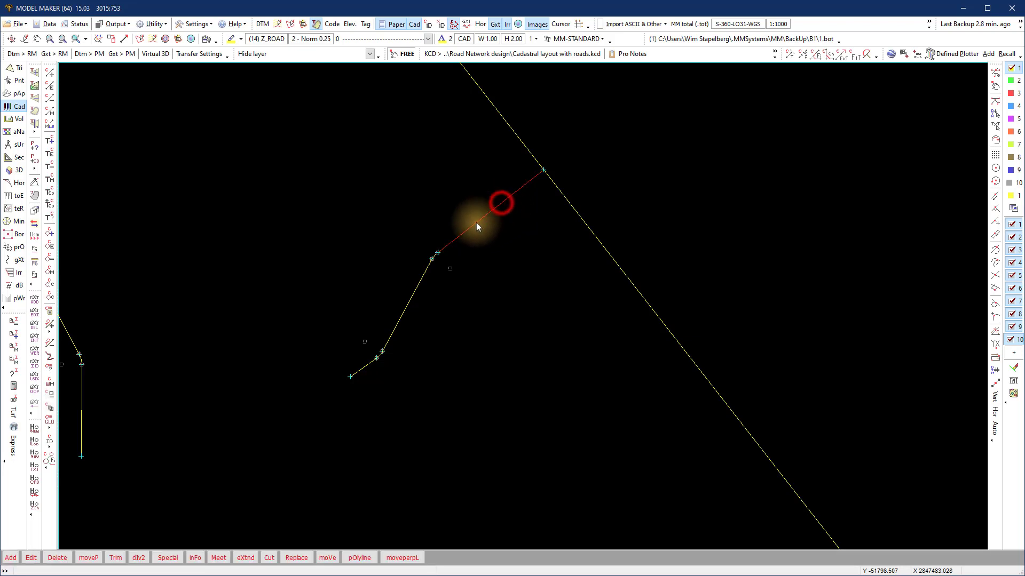
pyautogui.click(433, 259)
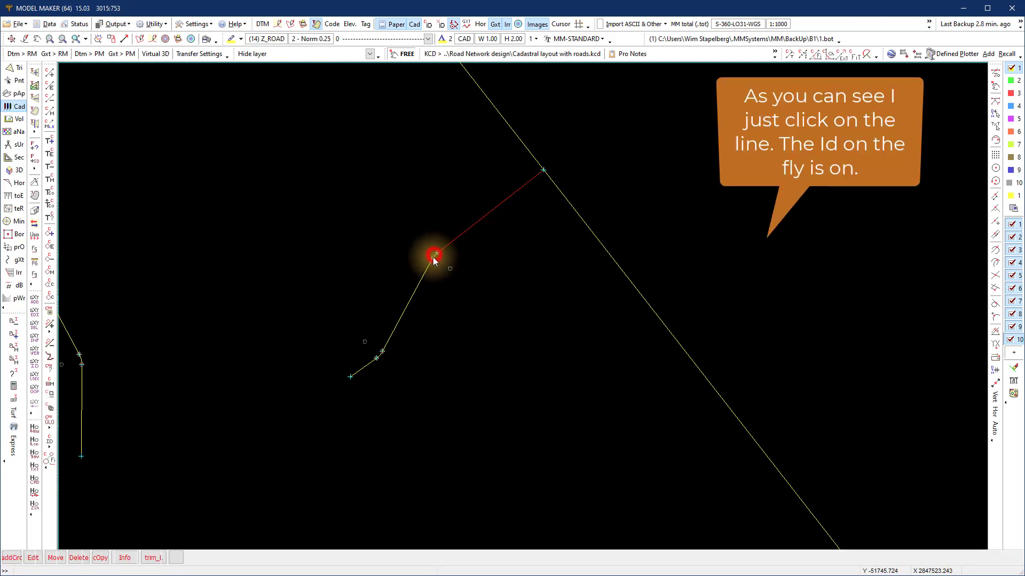
pyautogui.click(426, 272)
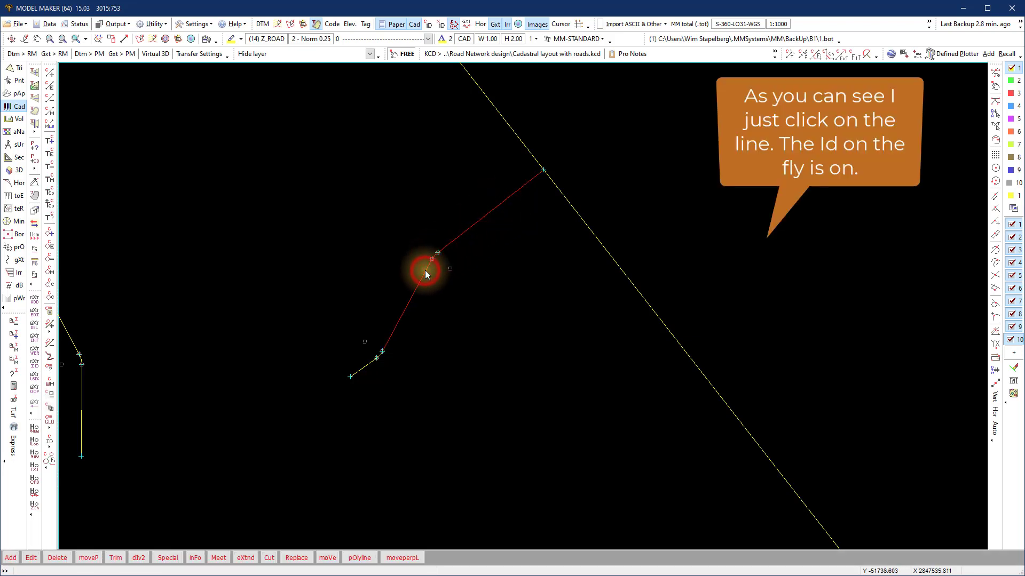
pyautogui.click(381, 356)
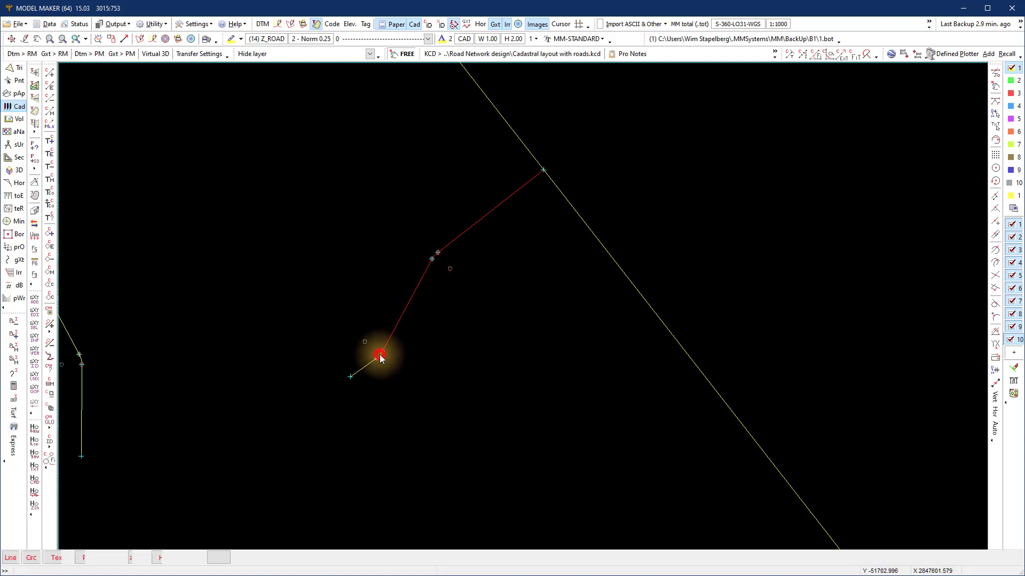
pyautogui.click(364, 368)
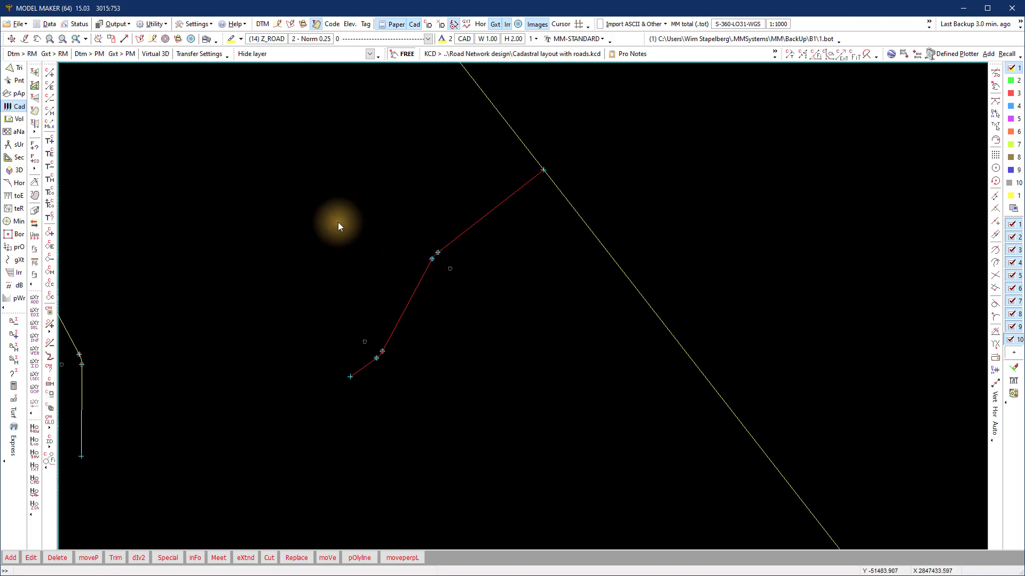
pyautogui.rightClick(259, 178)
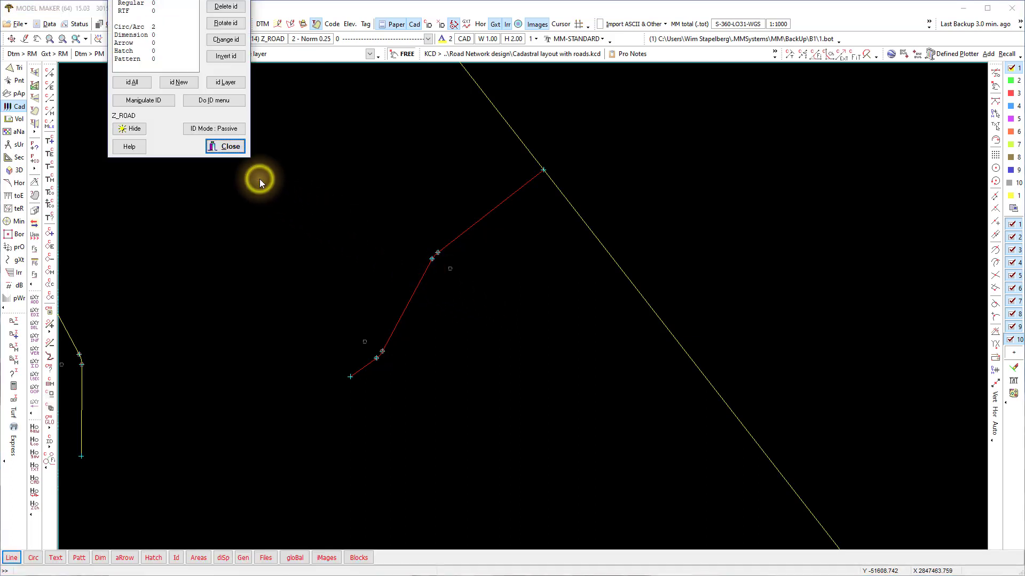
pyautogui.moveTo(169, 0); pyautogui.dragTo(293, 124)
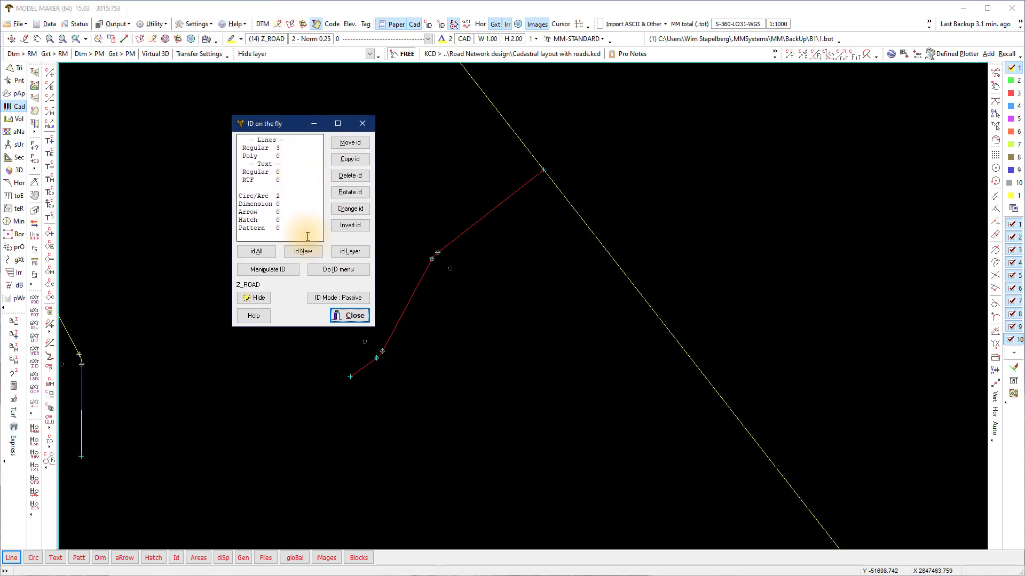
# Step: Move the identified road string onto layer Z_ROAD and clear the identification
pyautogui.click(348, 208)
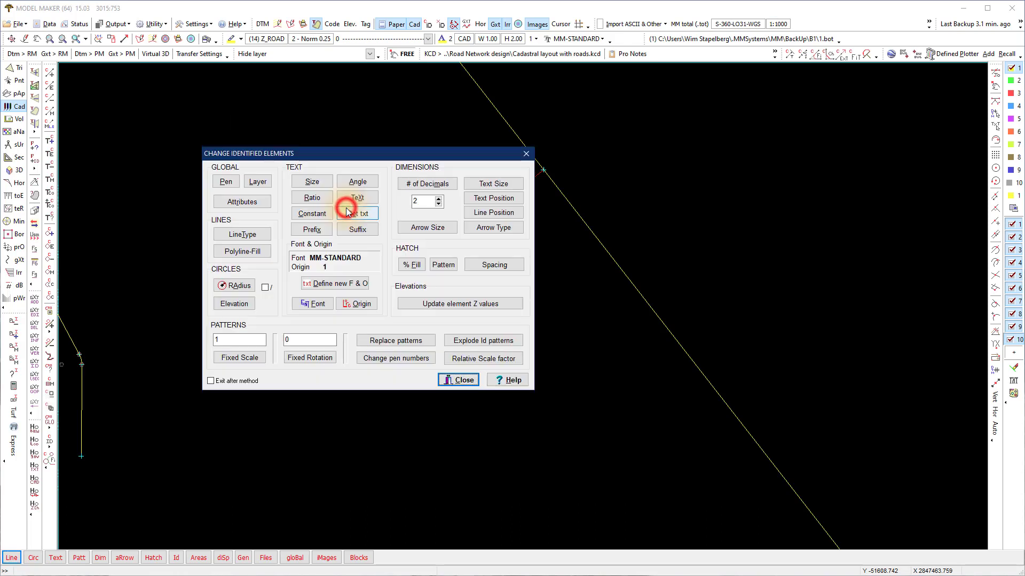
pyautogui.click(255, 183)
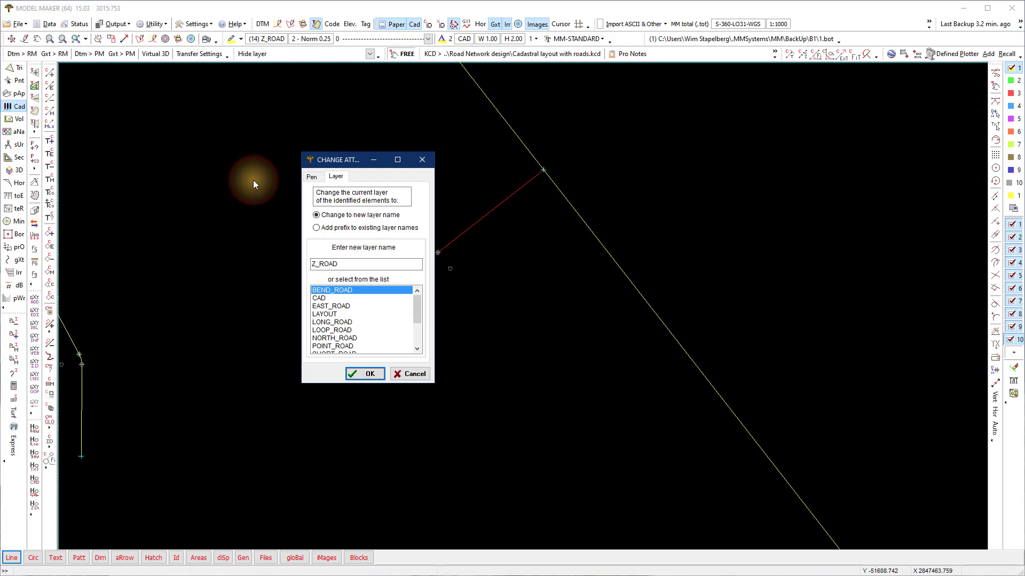
pyautogui.click(342, 264)
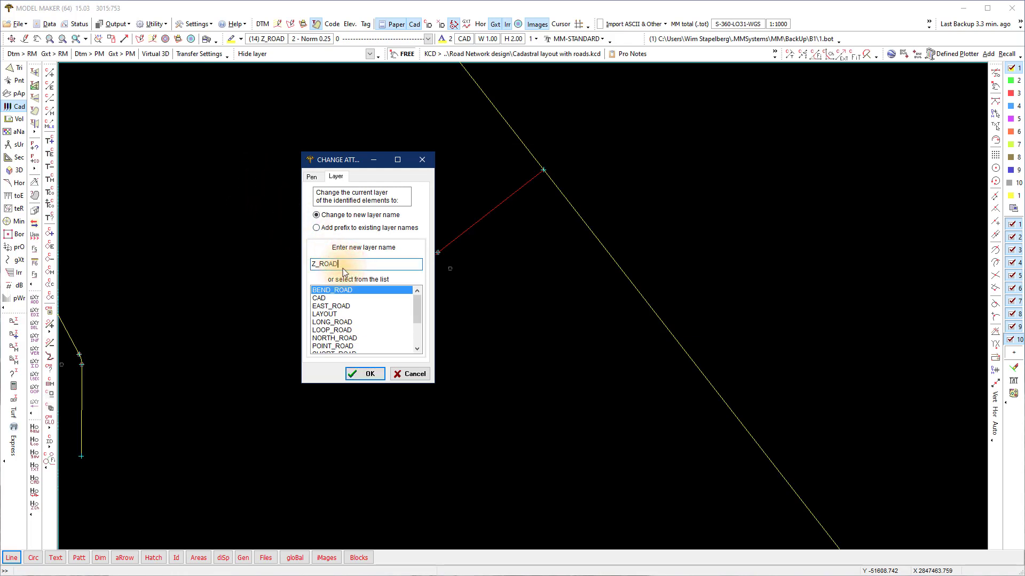
pyautogui.click(365, 373)
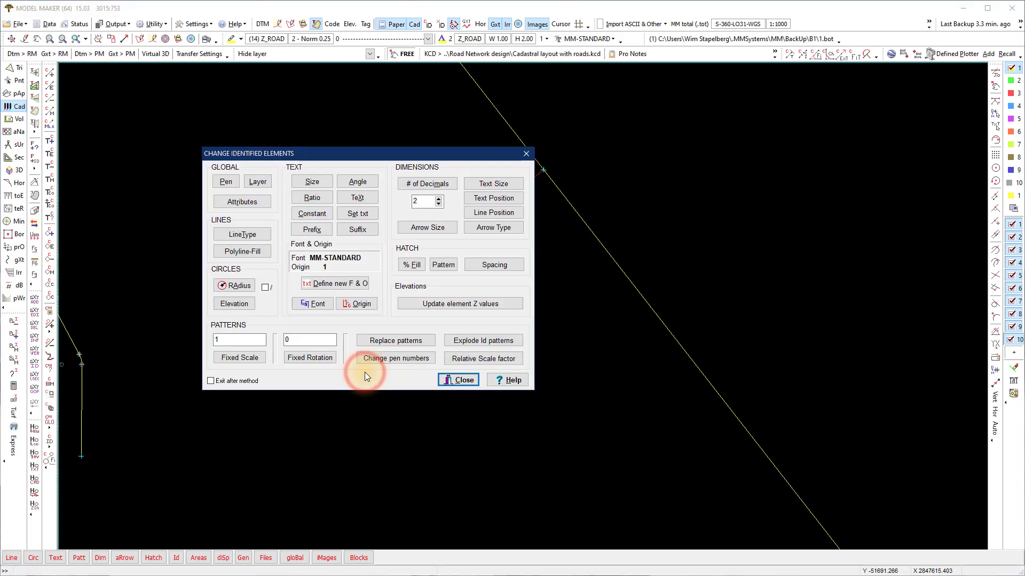
pyautogui.click(456, 381)
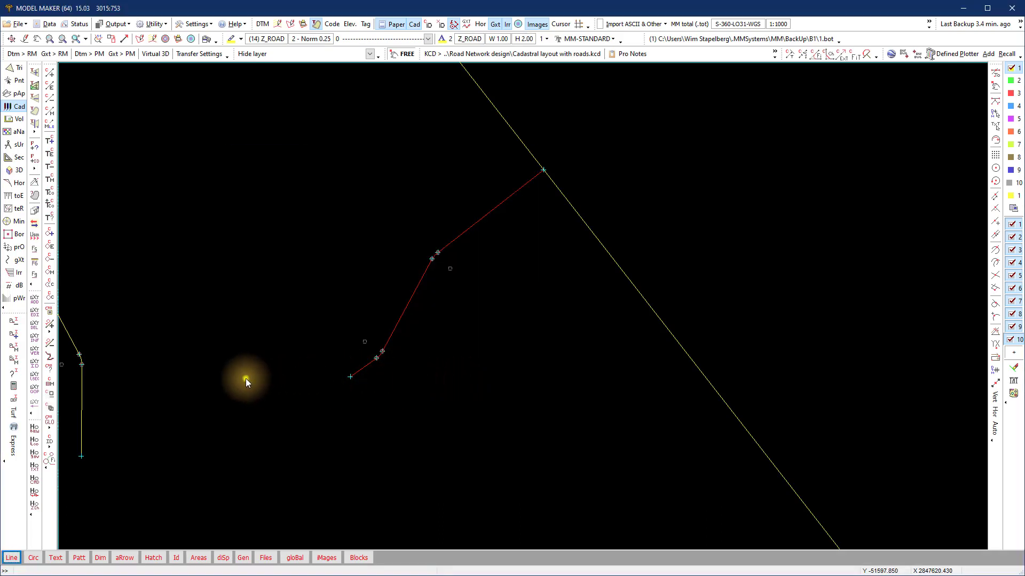
pyautogui.click(245, 379)
pyautogui.click(173, 278)
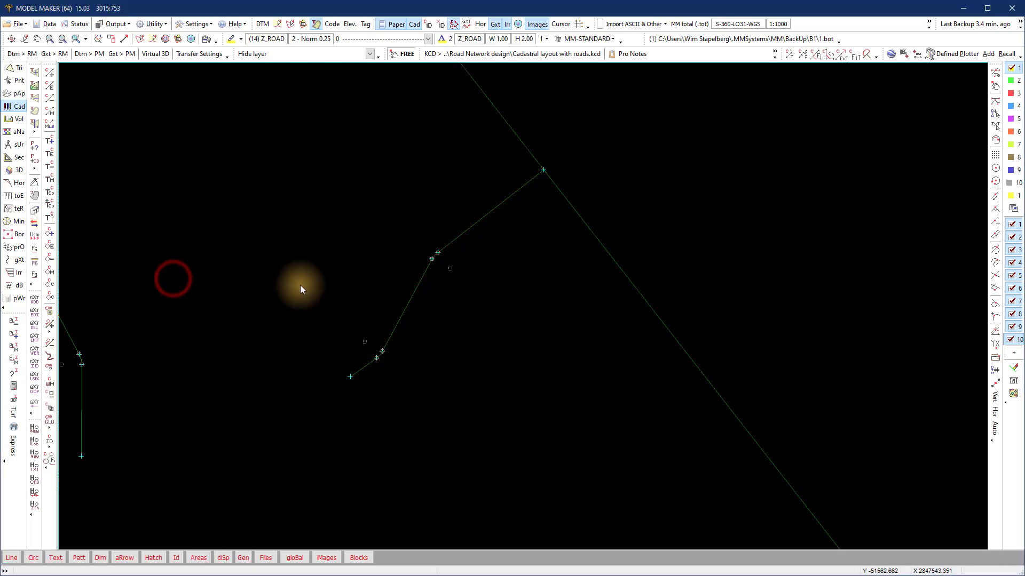
# Step: Toggle the Z_ROAD layer display in Plot parameters (F4) and confirm with OK
pyautogui.press('F4')
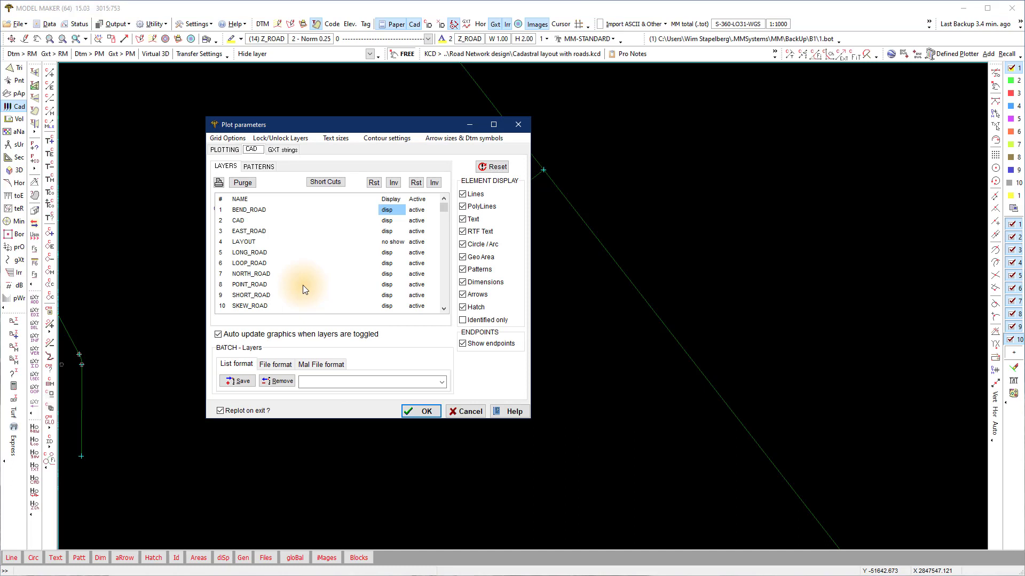
pyautogui.click(444, 307)
pyautogui.click(445, 308)
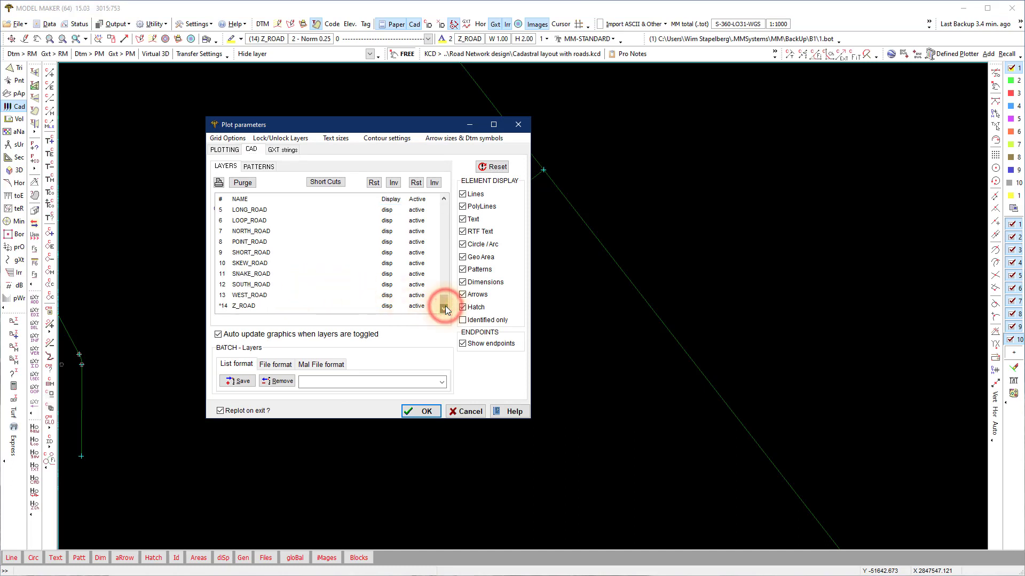
pyautogui.moveTo(374, 125); pyautogui.dragTo(774, 165)
pyautogui.click(786, 341)
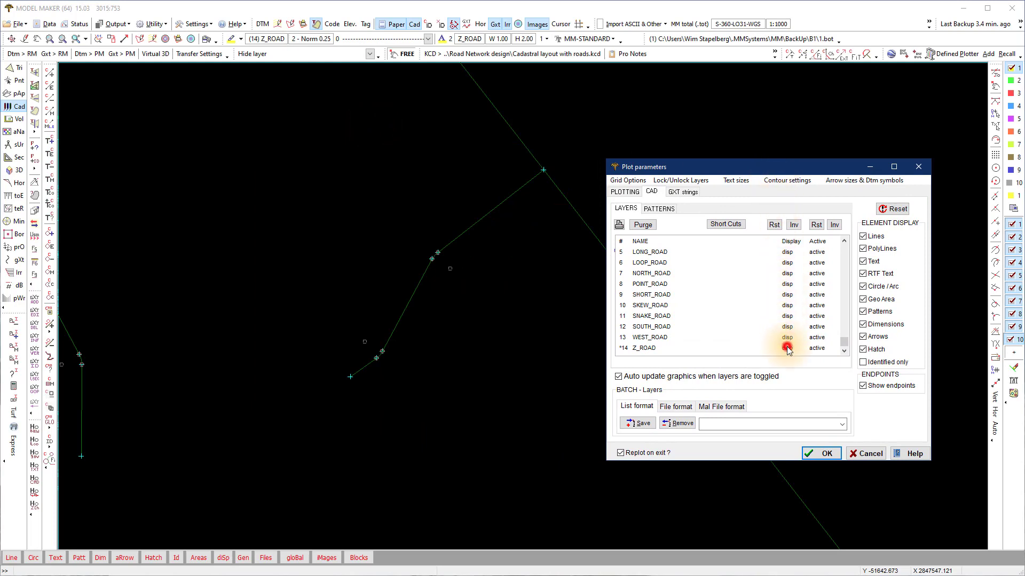
pyautogui.click(787, 348)
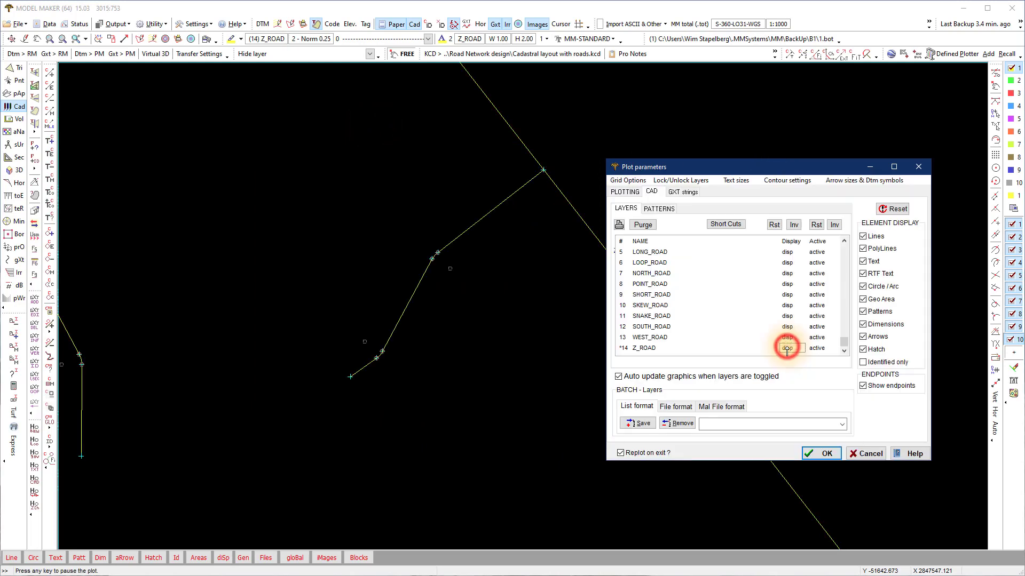
pyautogui.click(822, 454)
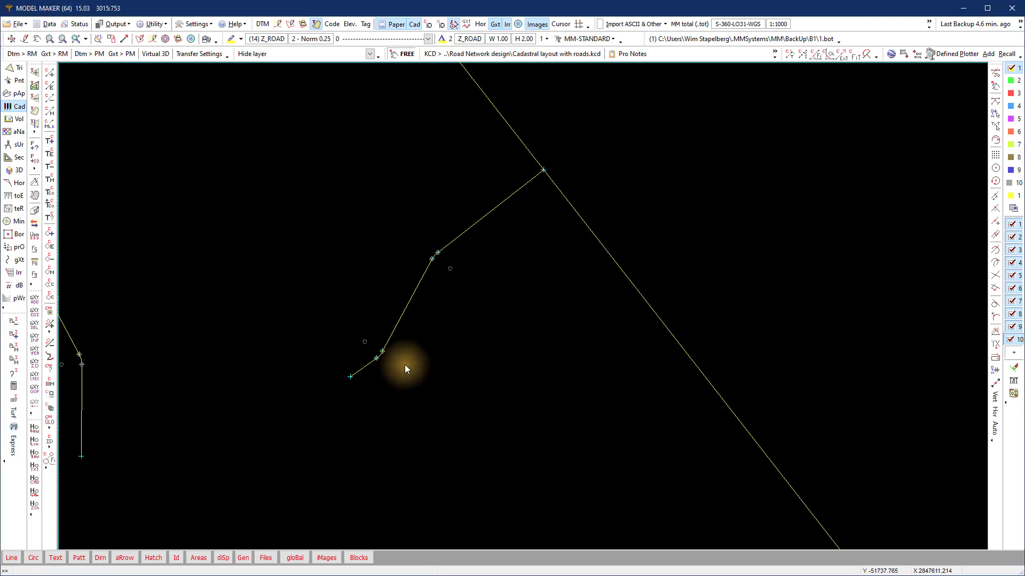
# Step: Clear all existing identifications and enable ID on the fly in the Cad Id options
pyautogui.scroll(-1, 405, 364)
pyautogui.moveTo(413, 375); pyautogui.dragTo(405, 364, button='middle')
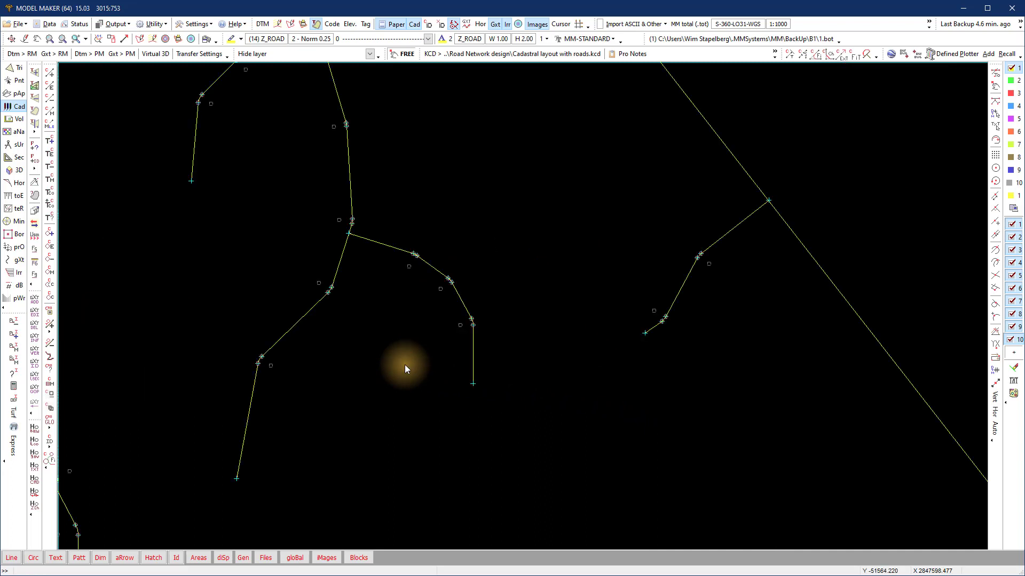
pyautogui.scroll(1, 404, 364)
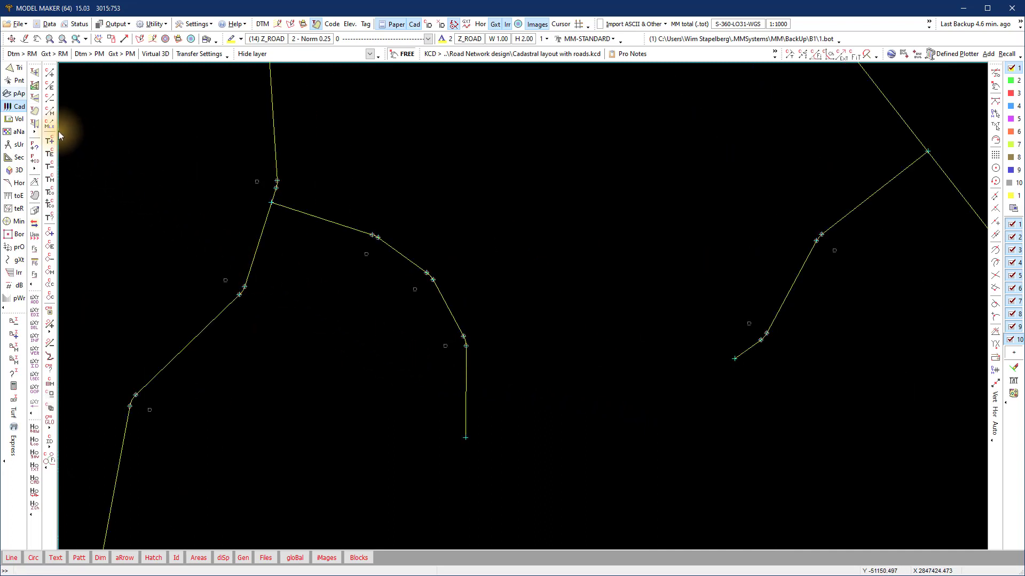
pyautogui.click(17, 107)
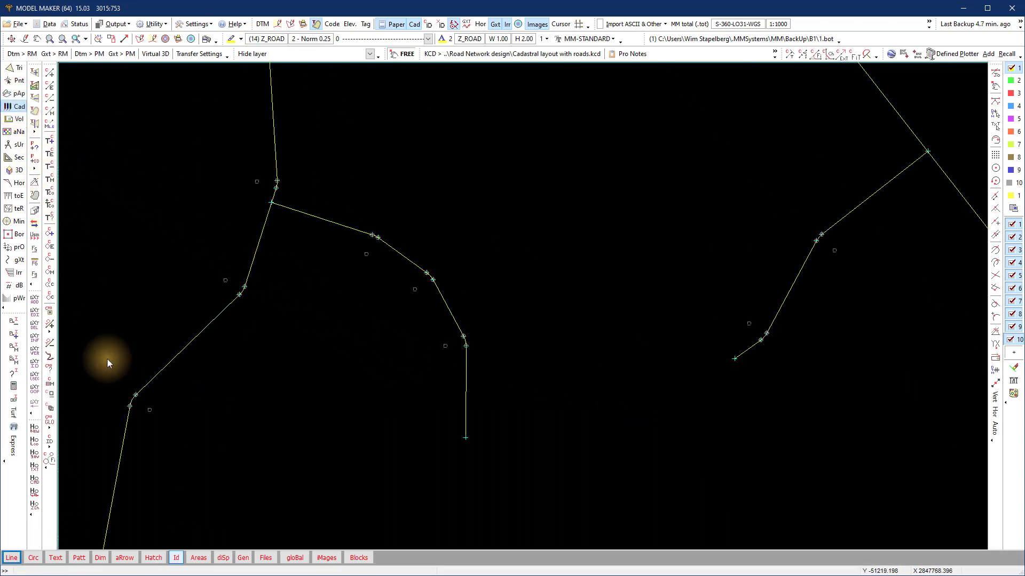
pyautogui.click(176, 558)
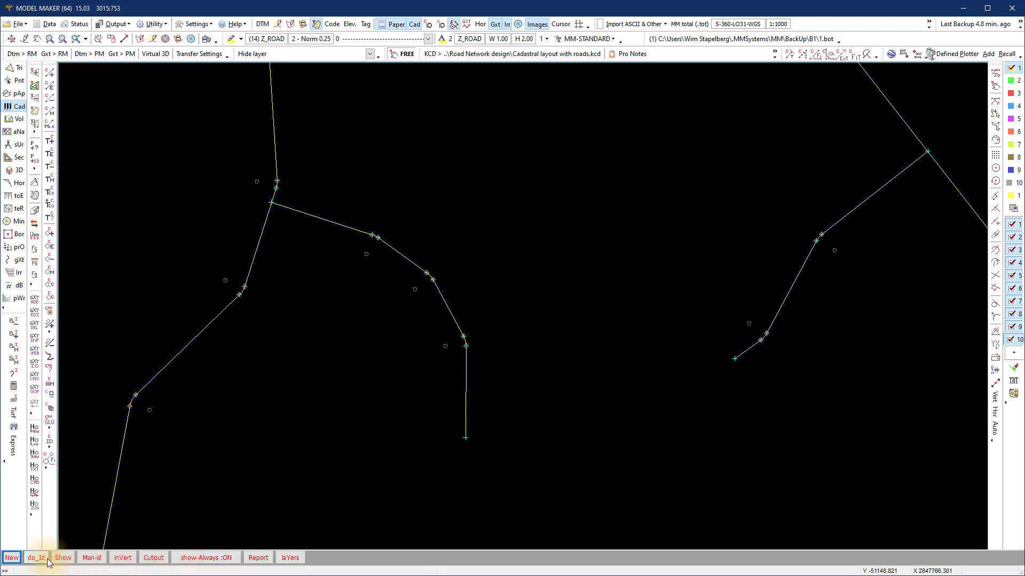
pyautogui.click(10, 558)
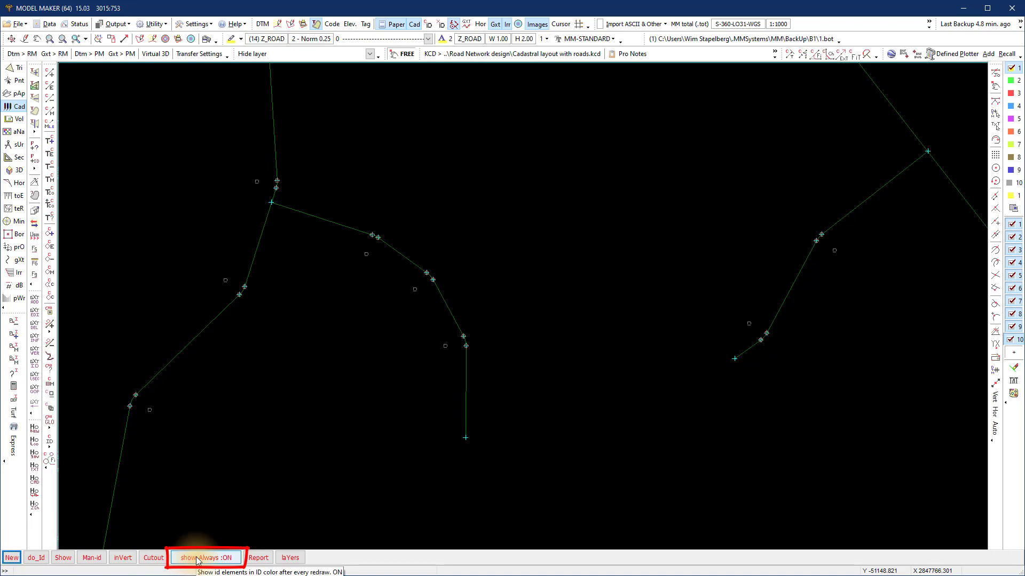
pyautogui.click(39, 558)
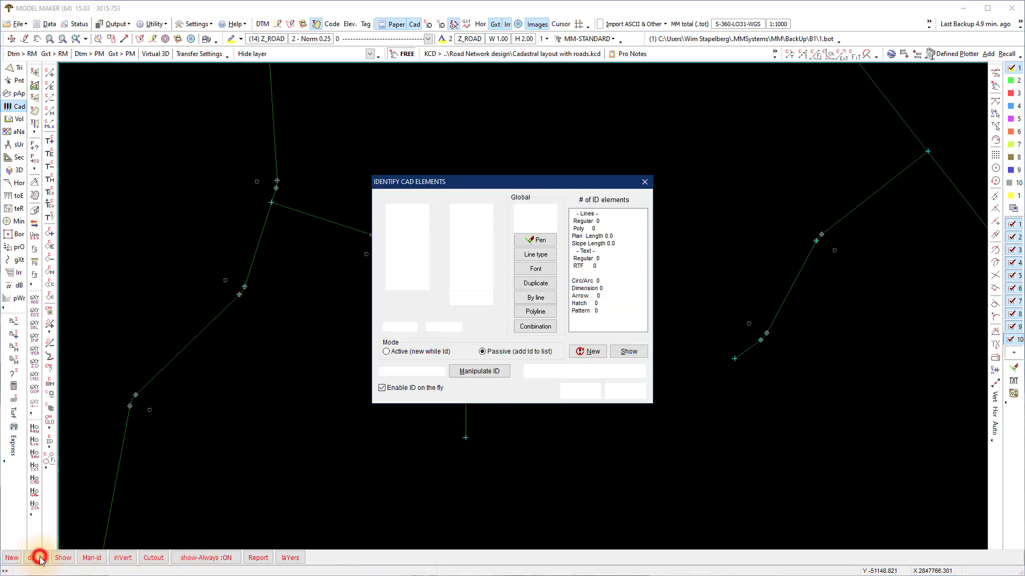
pyautogui.click(381, 388)
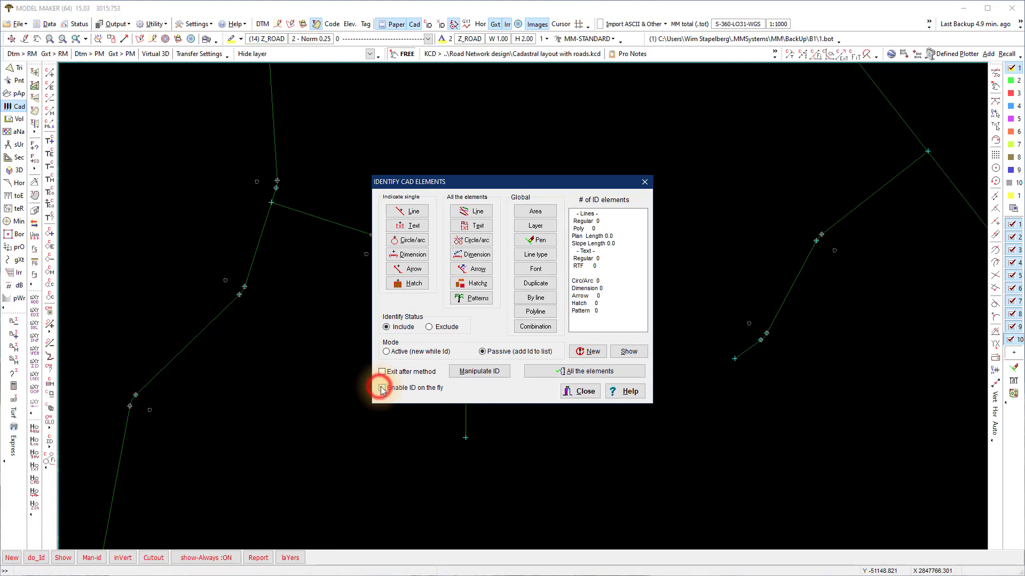
pyautogui.click(582, 392)
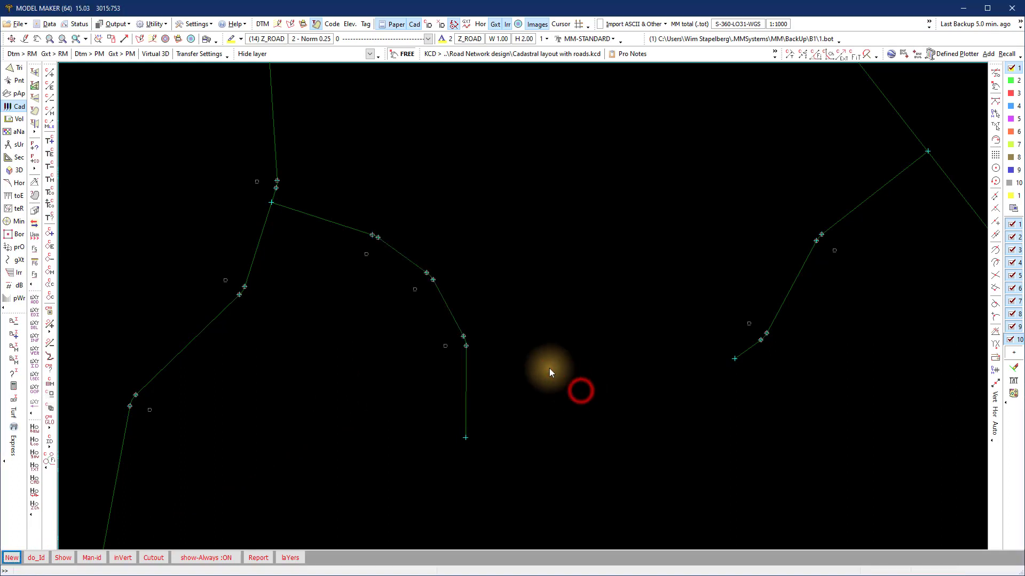
# Step: Identify the five segments of the central road line, from the upper junction to its lower end
pyautogui.click(352, 228)
pyautogui.click(375, 237)
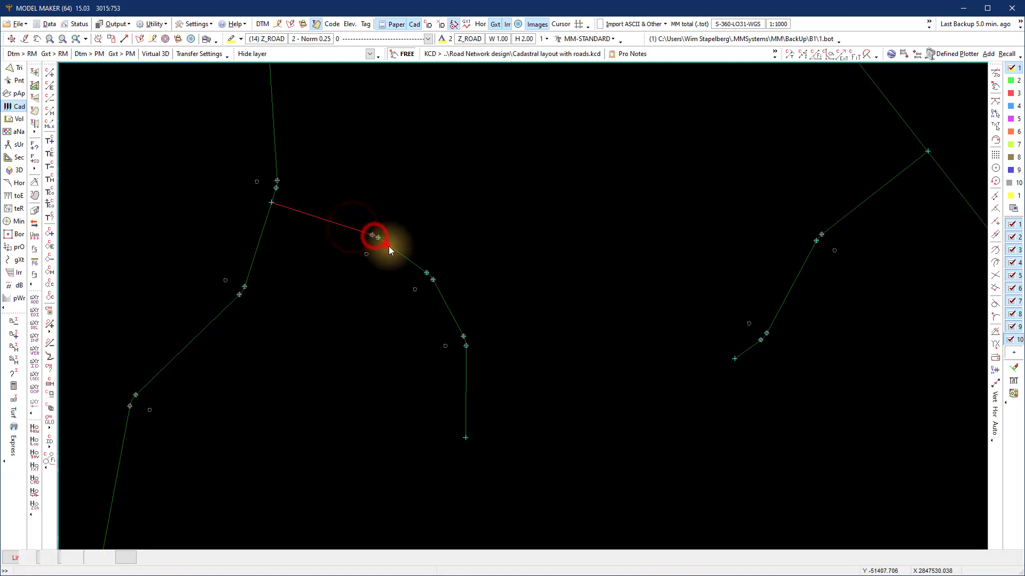
pyautogui.click(429, 275)
pyautogui.click(441, 297)
pyautogui.click(465, 341)
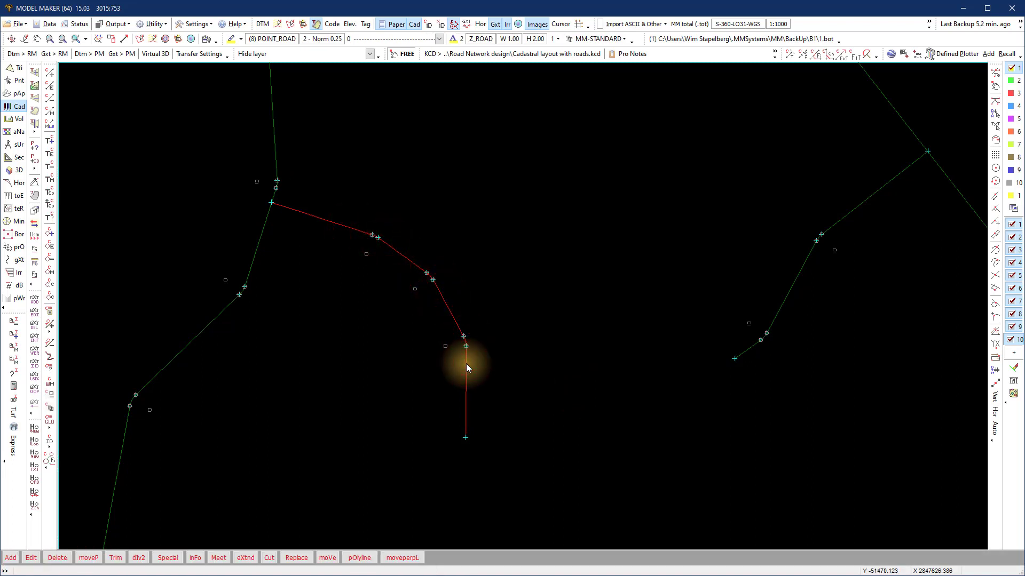
# Step: Change the identified central road string's layer to POINT_ROAD, turning it green, and dismiss the identify options
pyautogui.rightClick(472, 366)
pyautogui.click(435, 230)
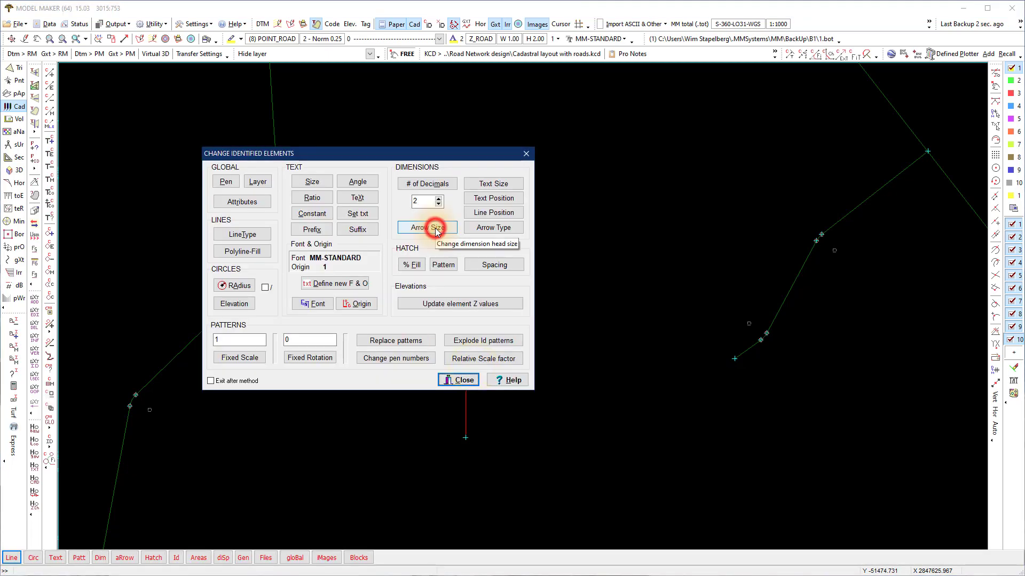
pyautogui.click(258, 181)
pyautogui.click(361, 265)
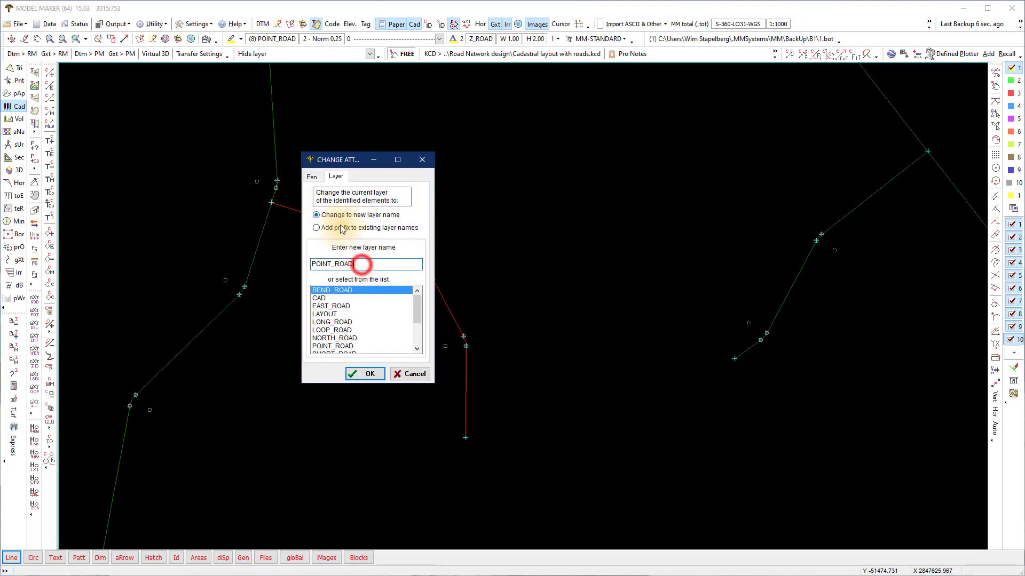
pyautogui.click(361, 373)
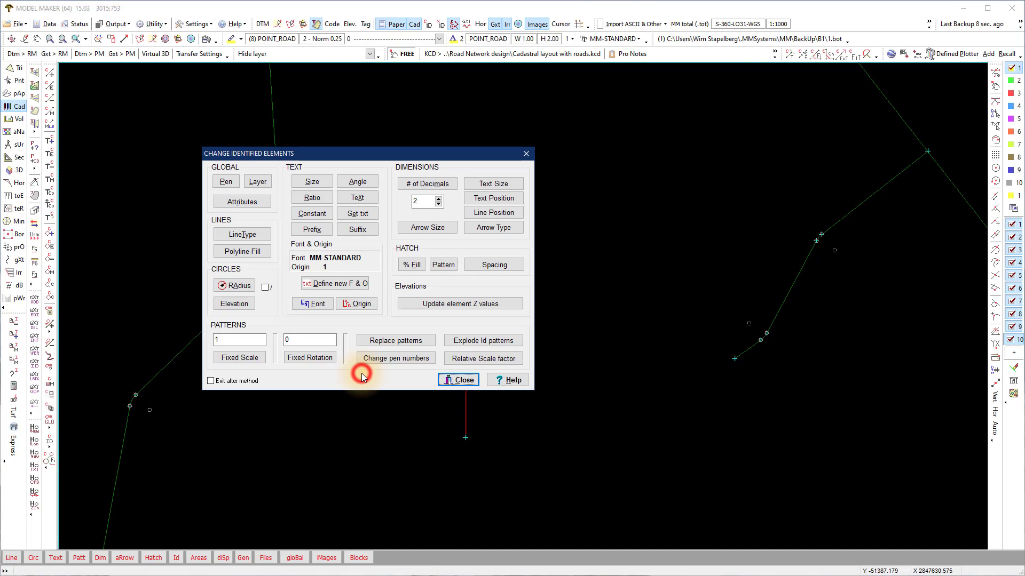
pyautogui.click(459, 380)
pyautogui.rightClick(350, 415)
pyautogui.click(269, 318)
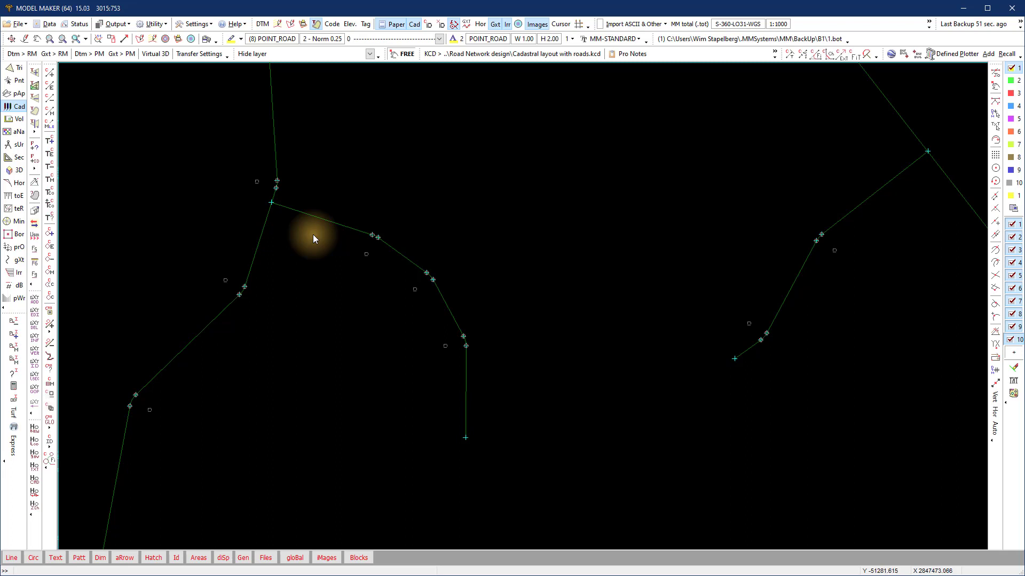
# Step: Define a six-point irregular area of about 333.20 ha enclosing the whole road layout
pyautogui.click(12, 40)
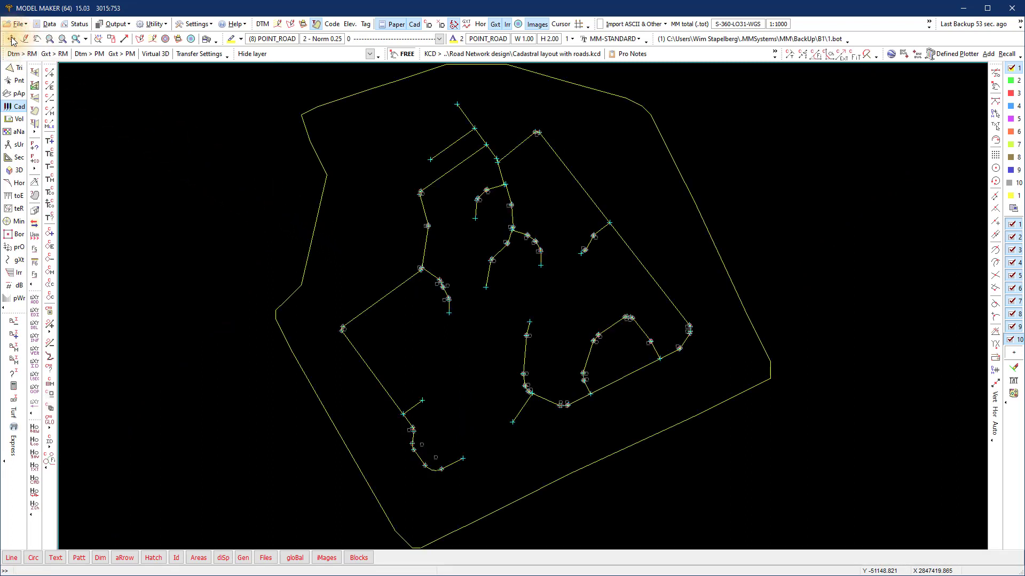
pyautogui.click(276, 92)
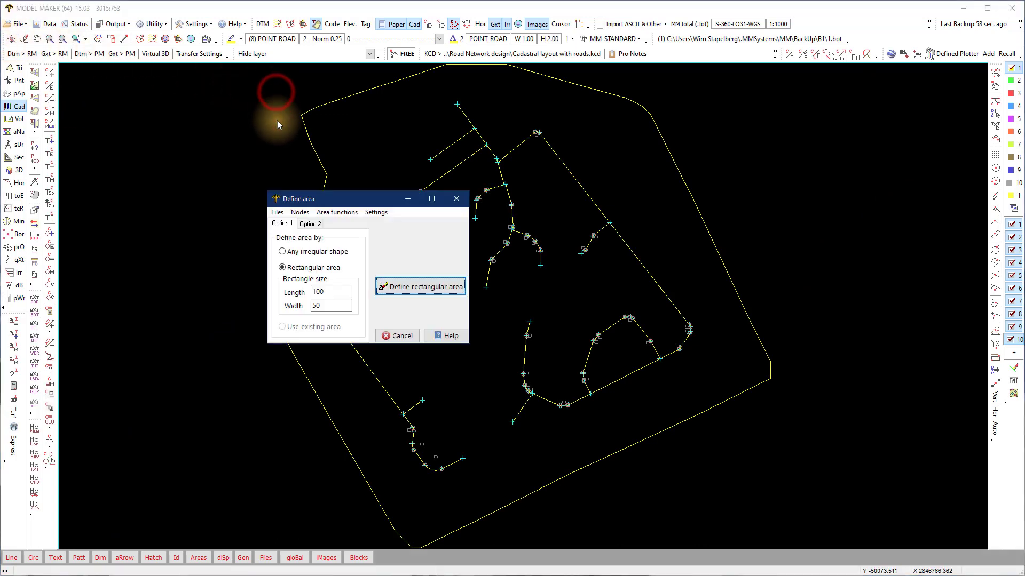
pyautogui.click(282, 252)
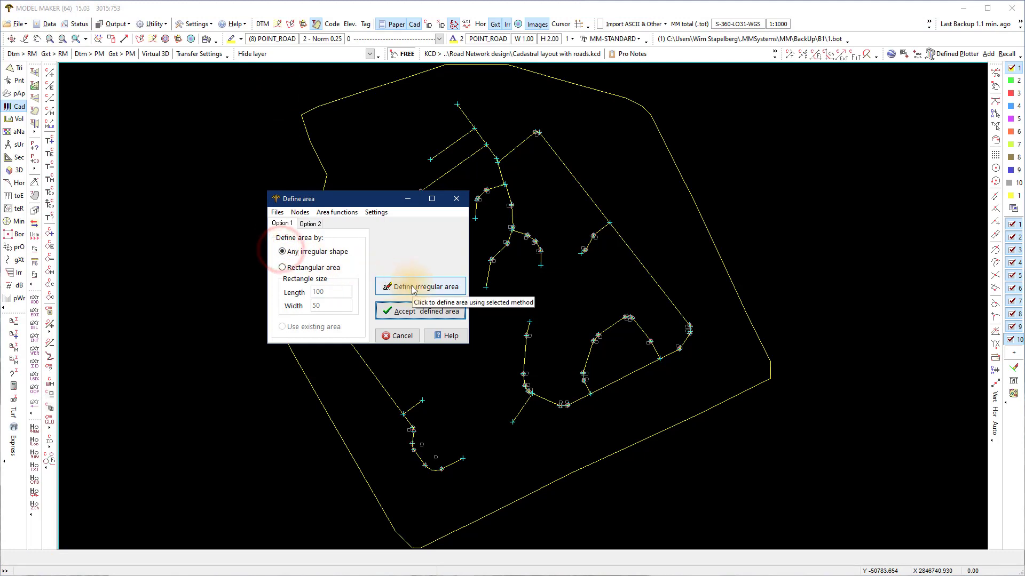
pyautogui.click(411, 286)
pyautogui.click(418, 91)
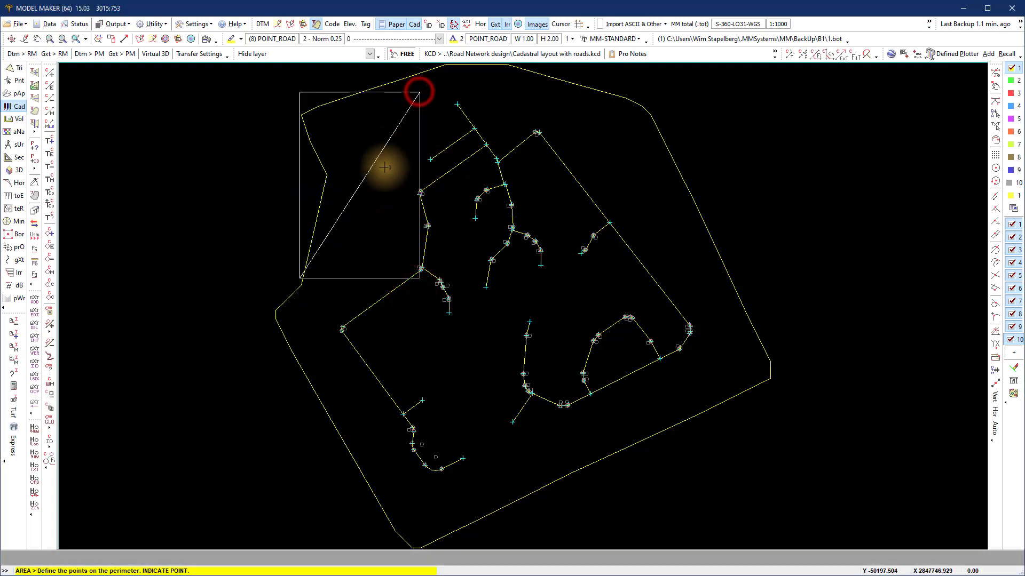
pyautogui.click(307, 340)
pyautogui.click(421, 522)
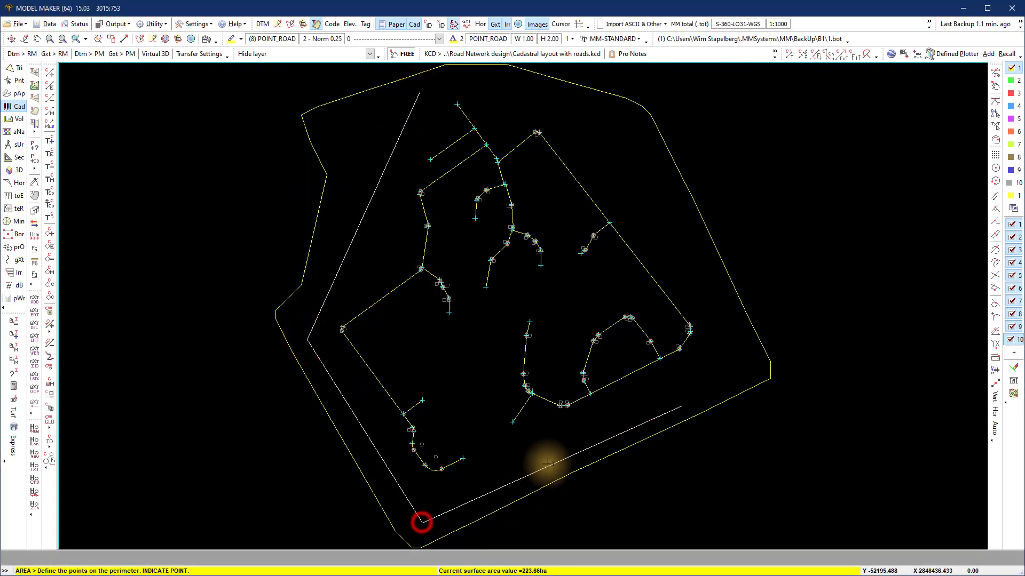
pyautogui.click(736, 367)
pyautogui.click(676, 206)
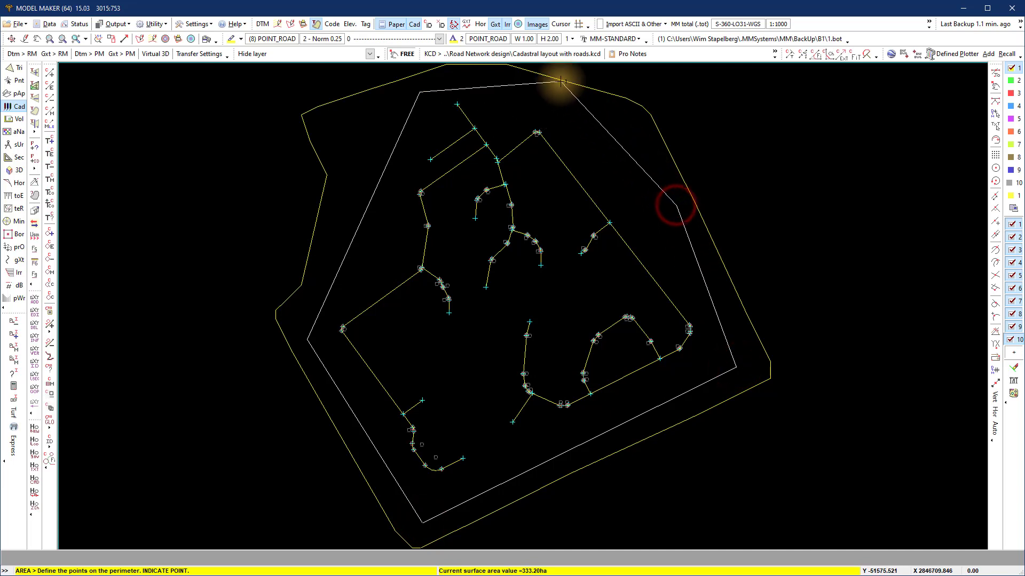
pyautogui.click(558, 83)
pyautogui.rightClick(558, 84)
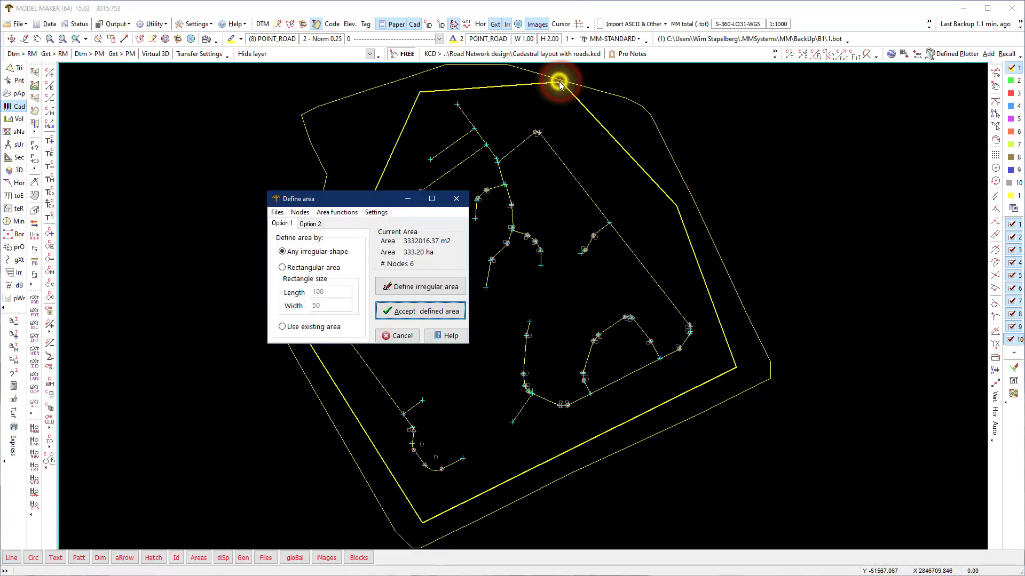
pyautogui.click(402, 313)
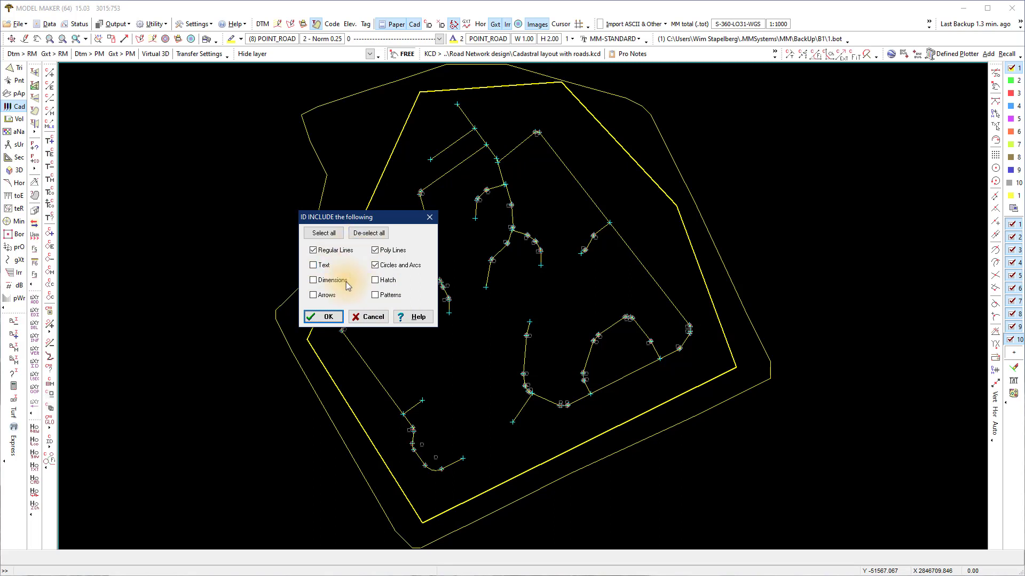
# Step: Identify the lines, polylines and arcs inside the area, then start a new D7 string on POINT_ROAD
pyautogui.click(331, 318)
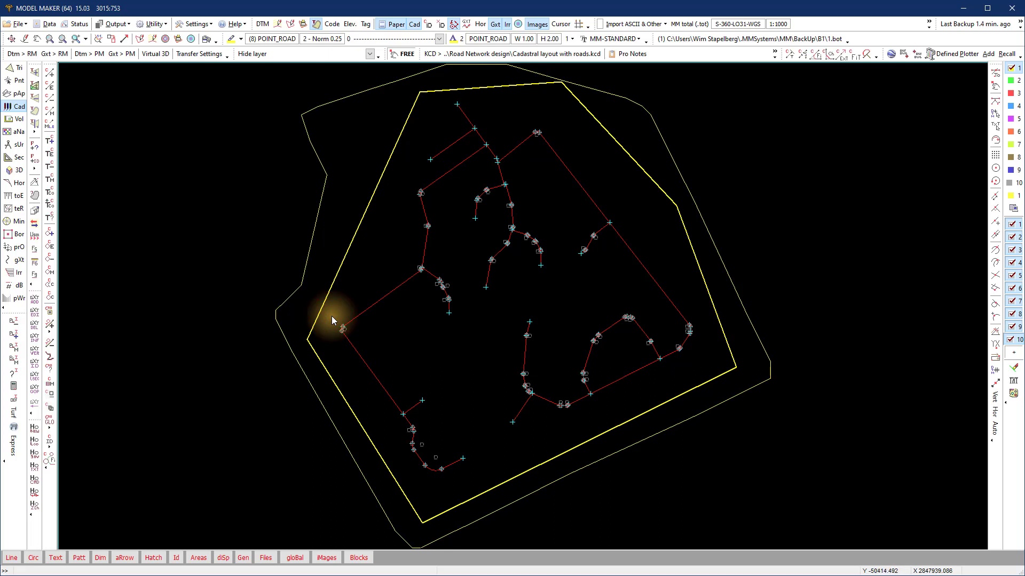
pyautogui.click(25, 40)
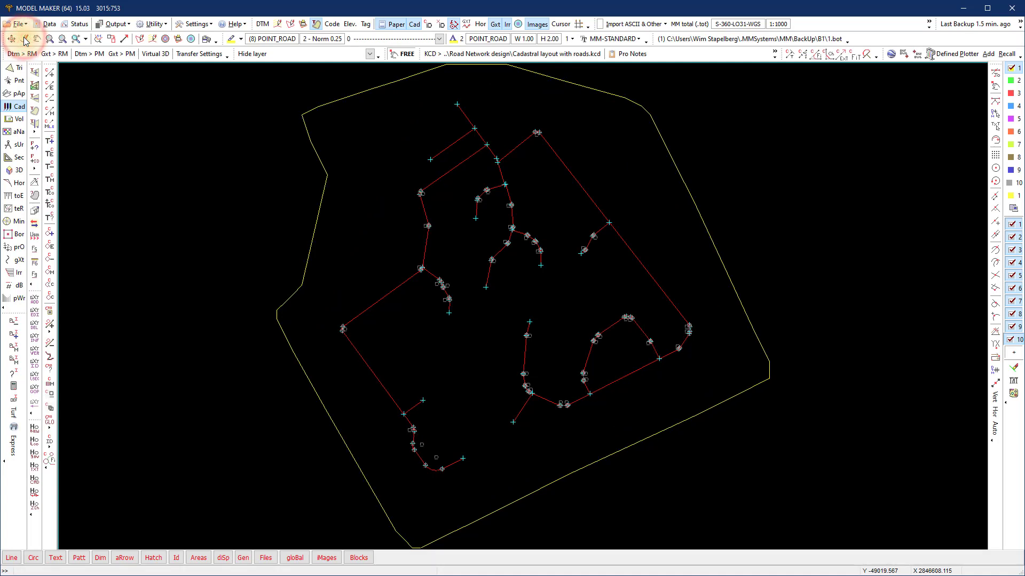
pyautogui.click(15, 261)
pyautogui.click(14, 557)
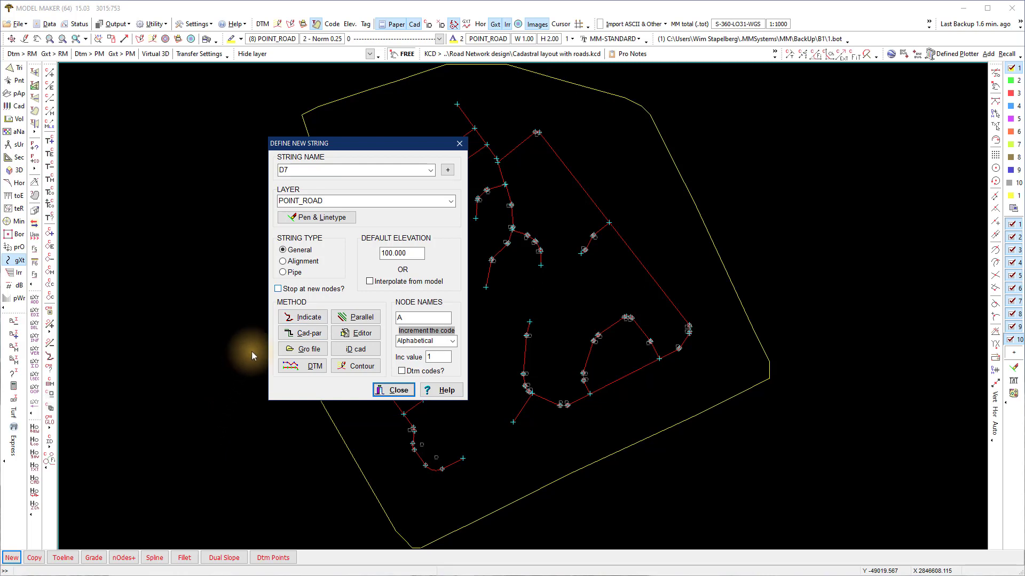
# Step: Make D7 an alignment string whose node names start at Pi with numerical increments
pyautogui.click(284, 261)
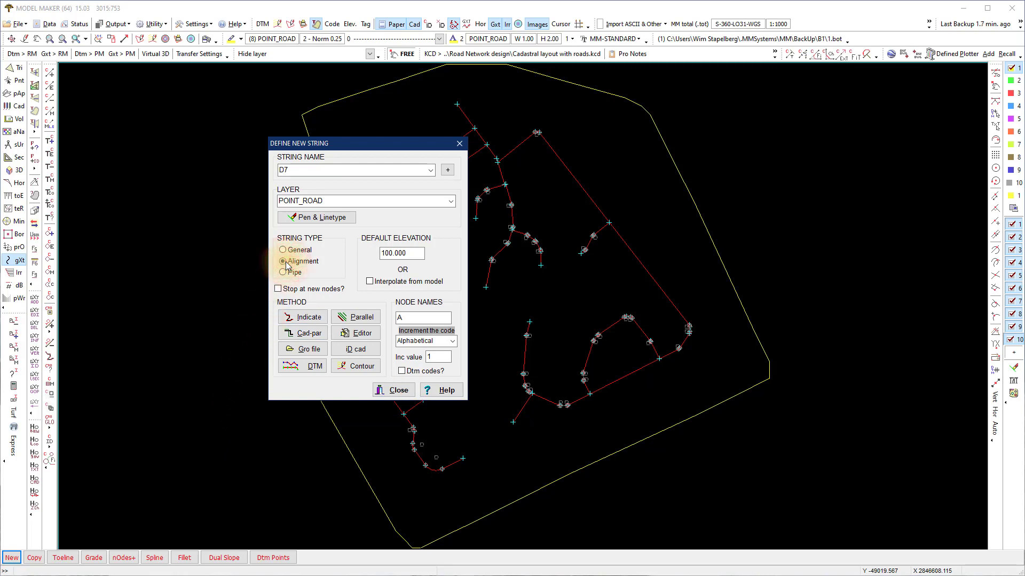
pyautogui.doubleClick(416, 254)
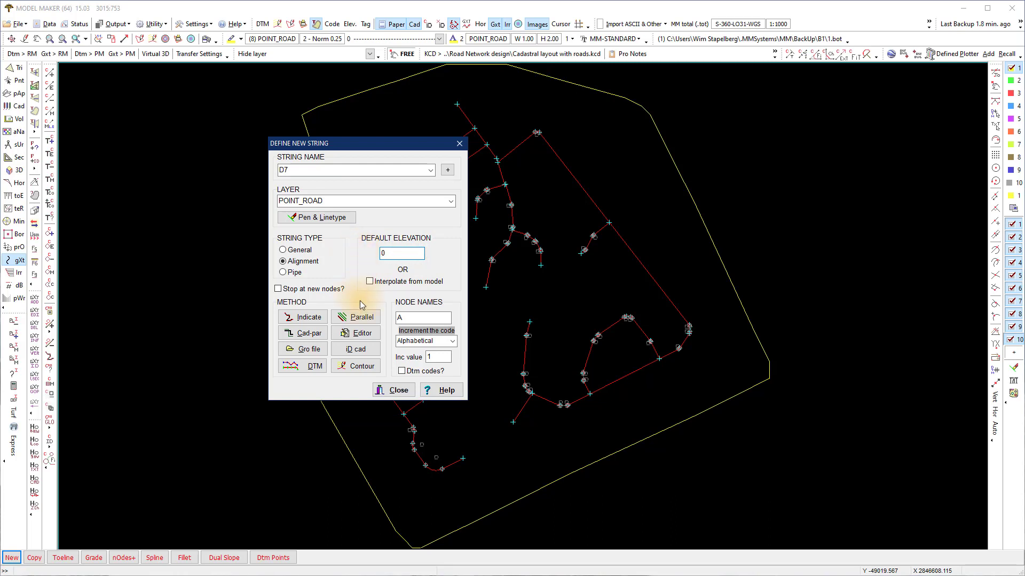
pyautogui.doubleClick(406, 318)
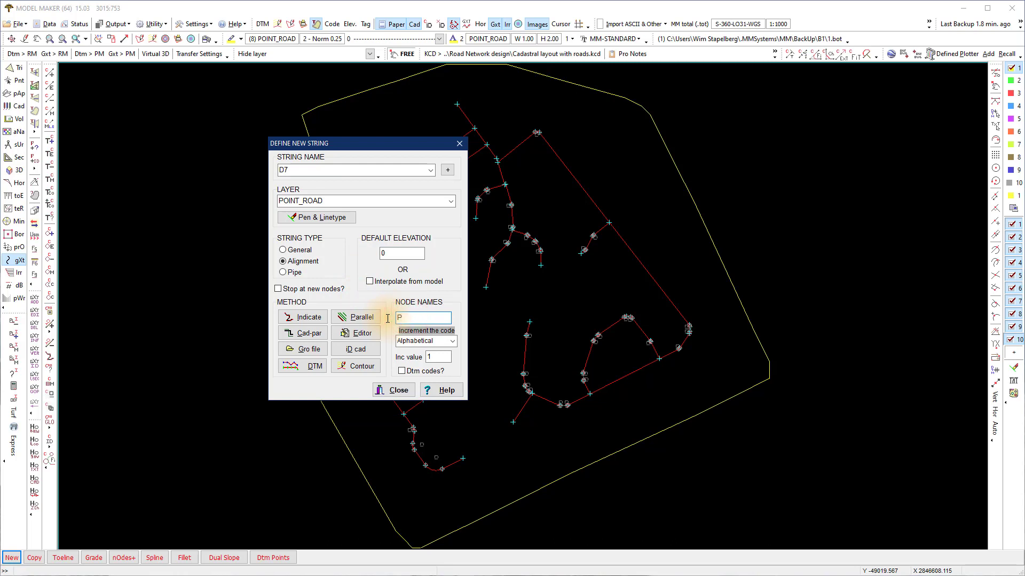
pyautogui.write('Pi')
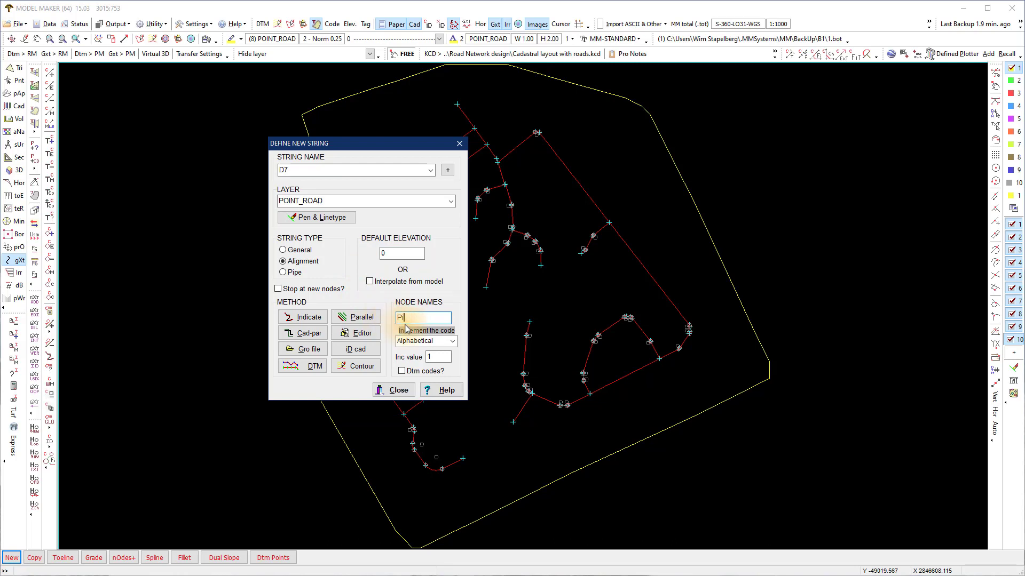
pyautogui.click(452, 341)
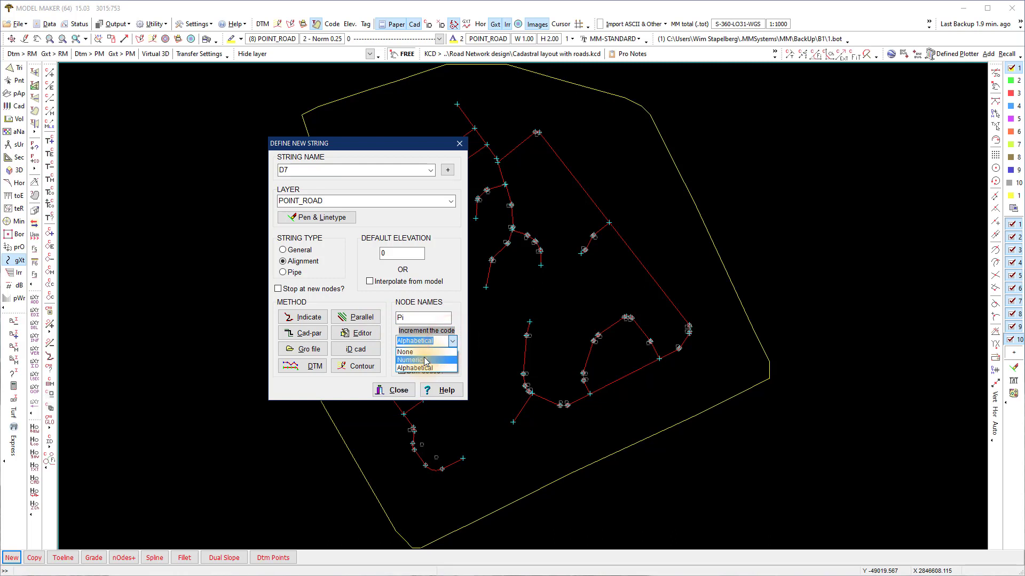
pyautogui.click(425, 360)
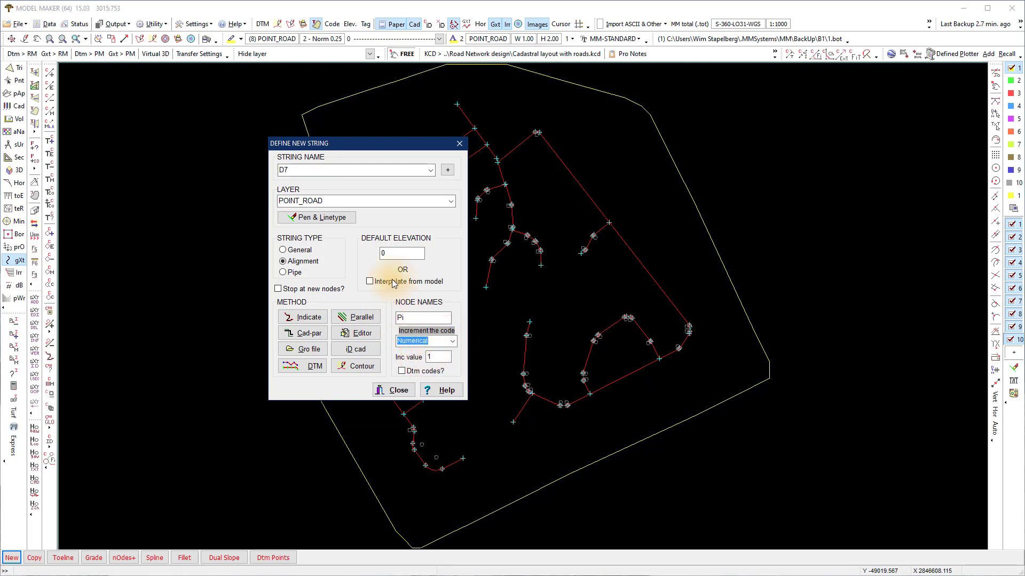
# Step: Give the D7 string a green pen in Pen & Linetype
pyautogui.click(334, 220)
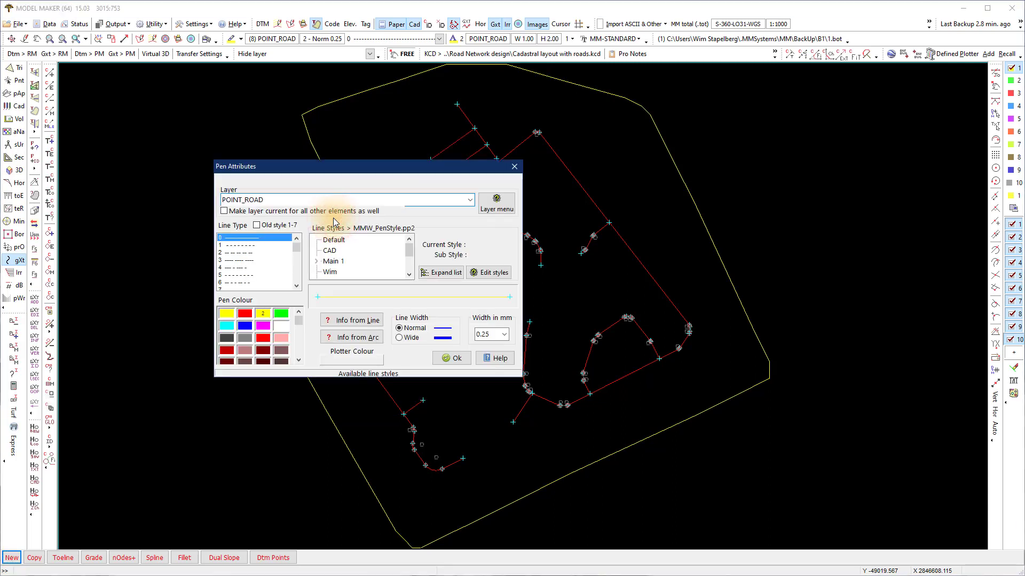
pyautogui.click(280, 315)
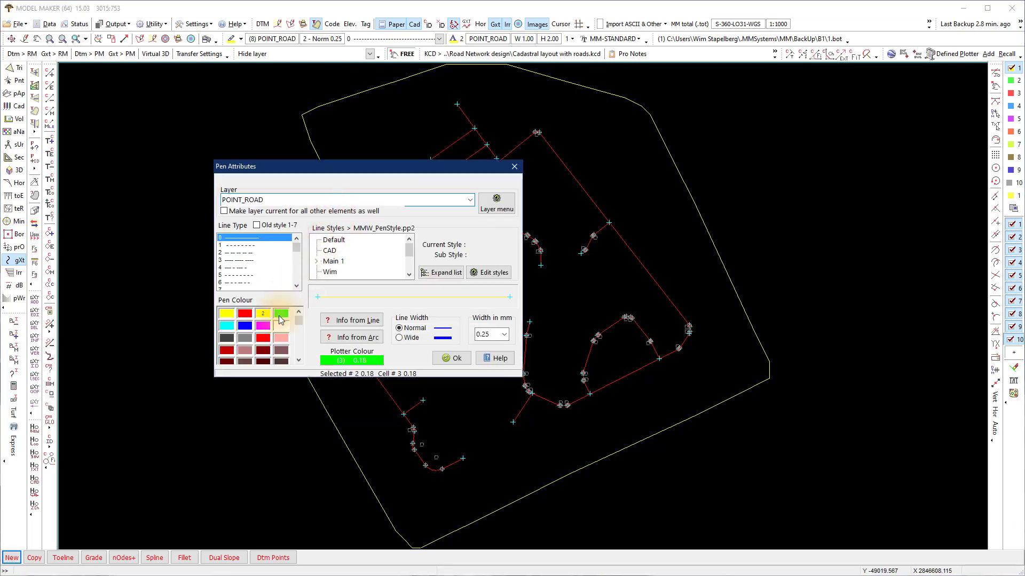
pyautogui.click(449, 359)
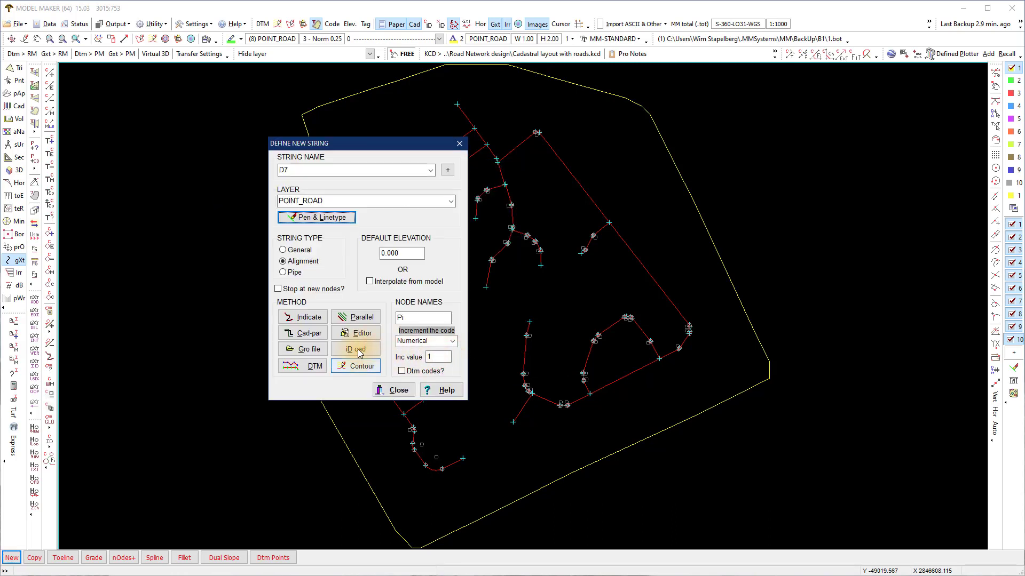
# Step: Convert the identified road CAD lines into D7 alignment strings, keeping the CAD naming, and close Define New String
pyautogui.click(356, 350)
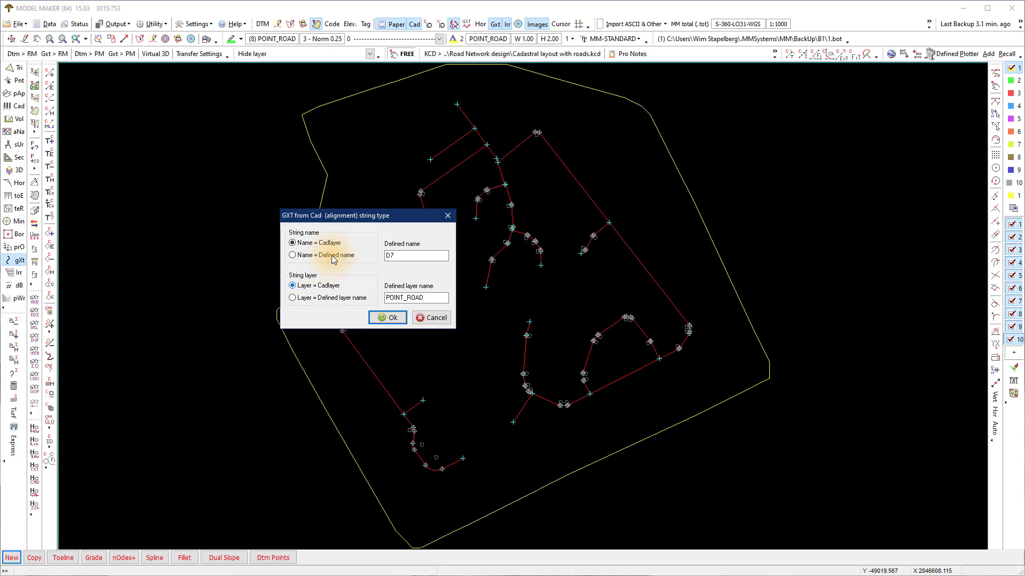
pyautogui.click(387, 318)
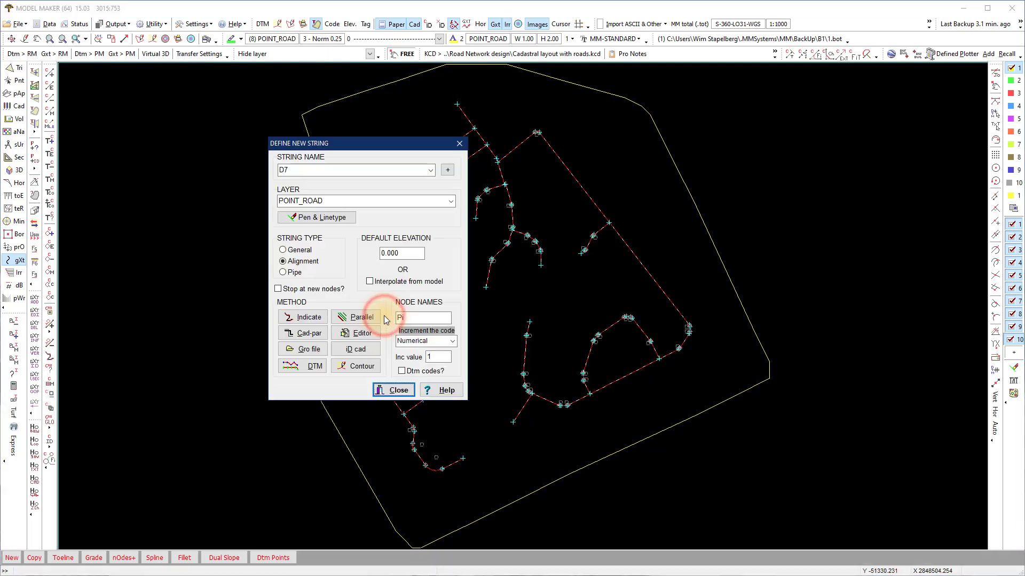
pyautogui.click(402, 393)
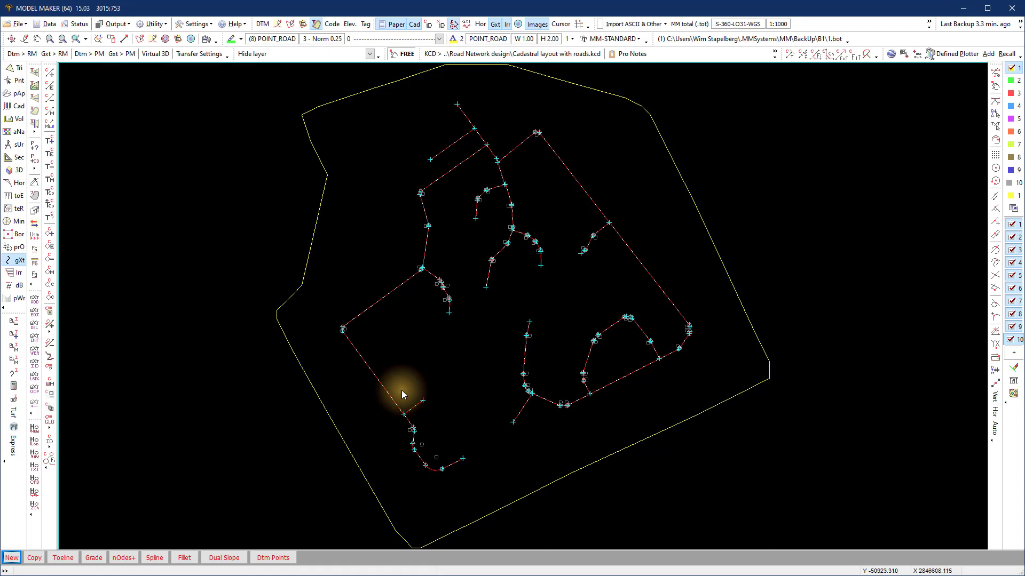
# Step: Hide survey points and CAD lines so only strings show, and magnify the central junction
pyautogui.click(451, 25)
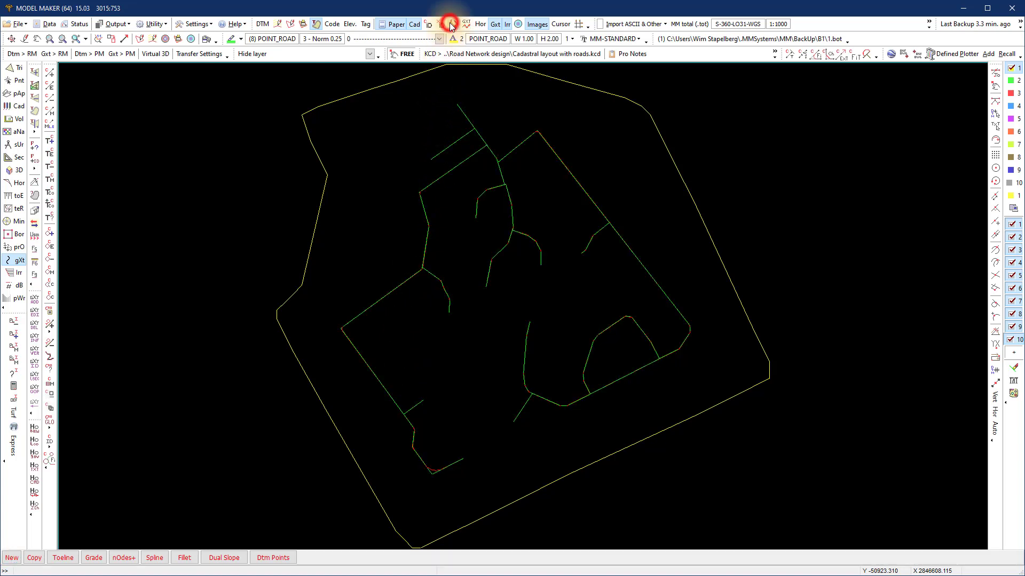
pyautogui.click(503, 25)
pyautogui.click(414, 24)
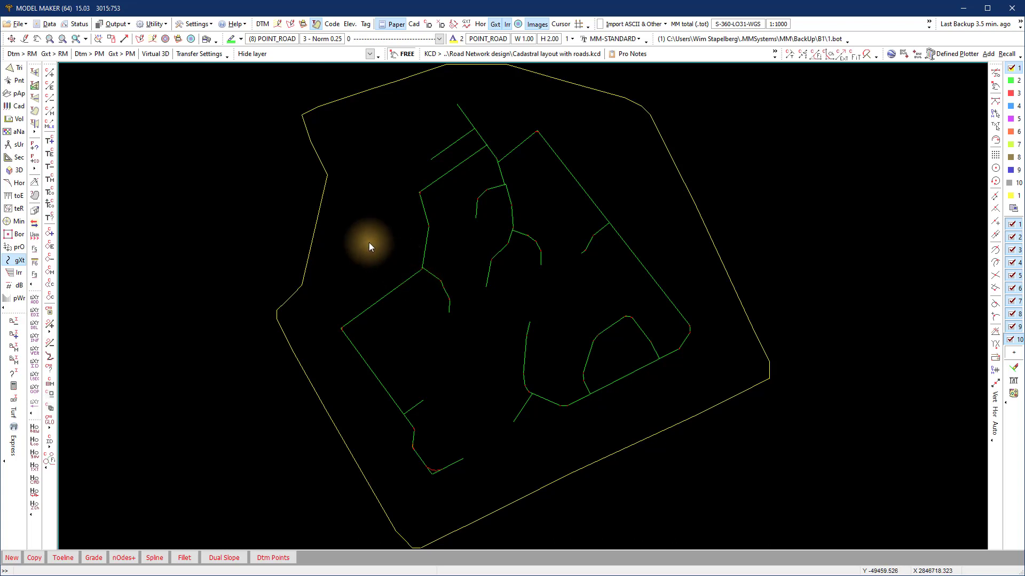
pyautogui.click(49, 39)
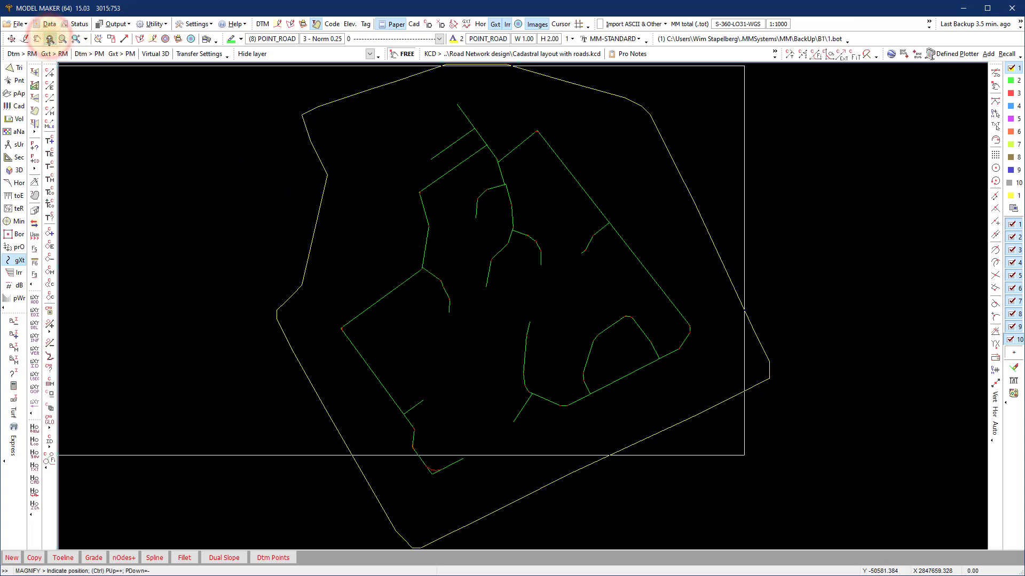
pyautogui.scroll(-6, 423, 282)
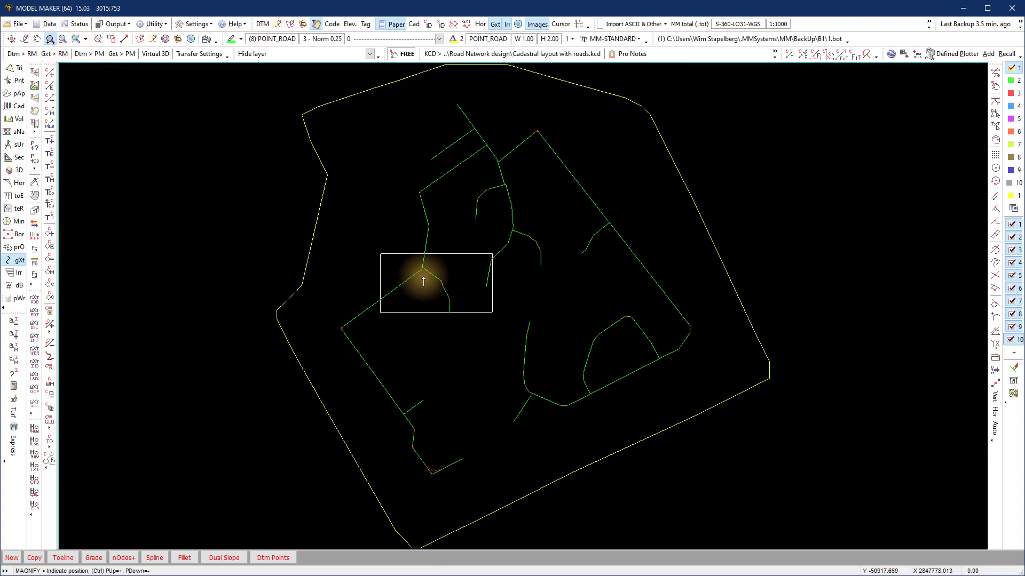
pyautogui.click(441, 280)
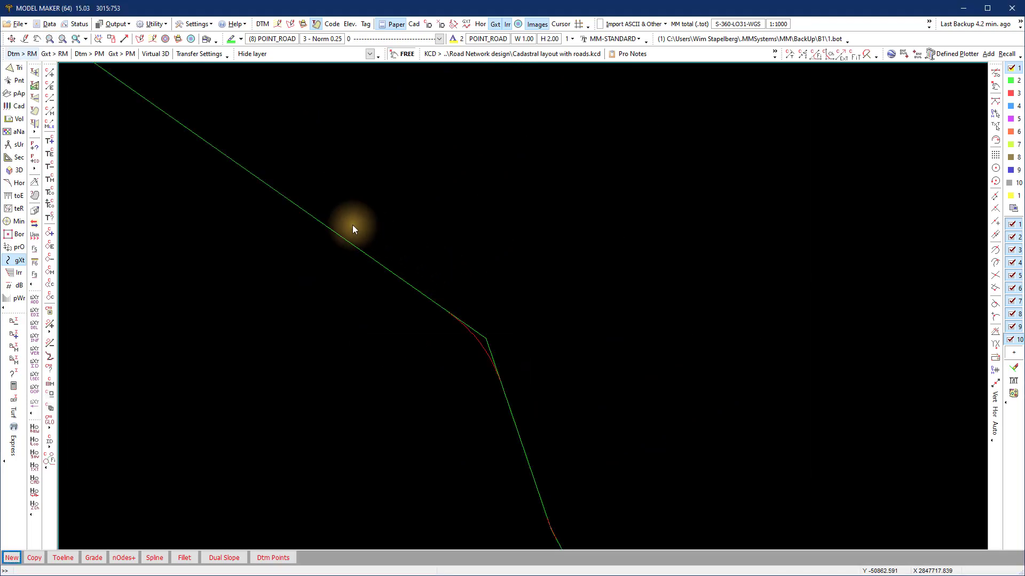
pyautogui.click(12, 40)
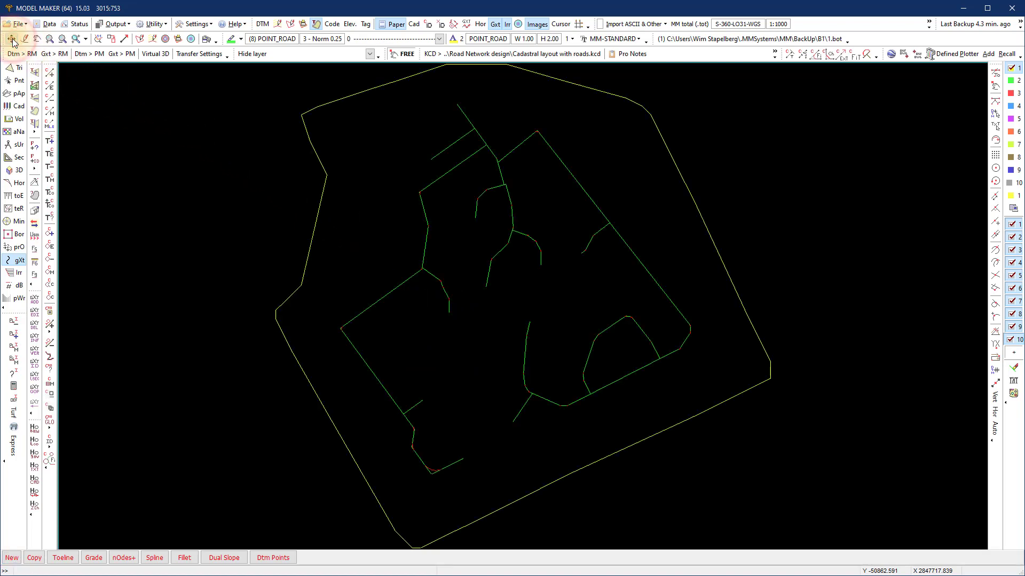
# Step: Turn node markers on and magnify the junctions near the top and above the centre
pyautogui.click(468, 24)
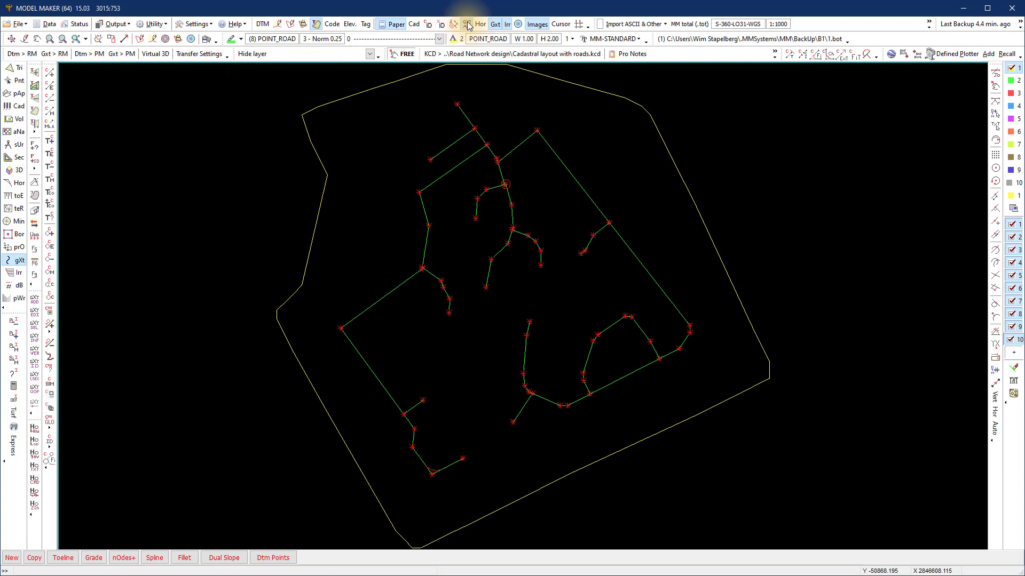
pyautogui.click(49, 38)
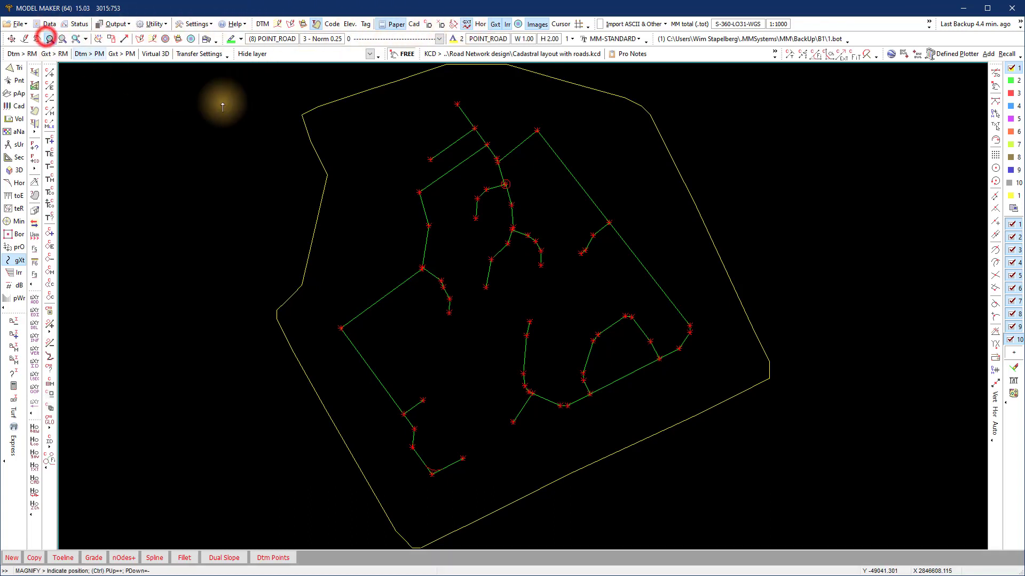
pyautogui.scroll(8, 448, 187)
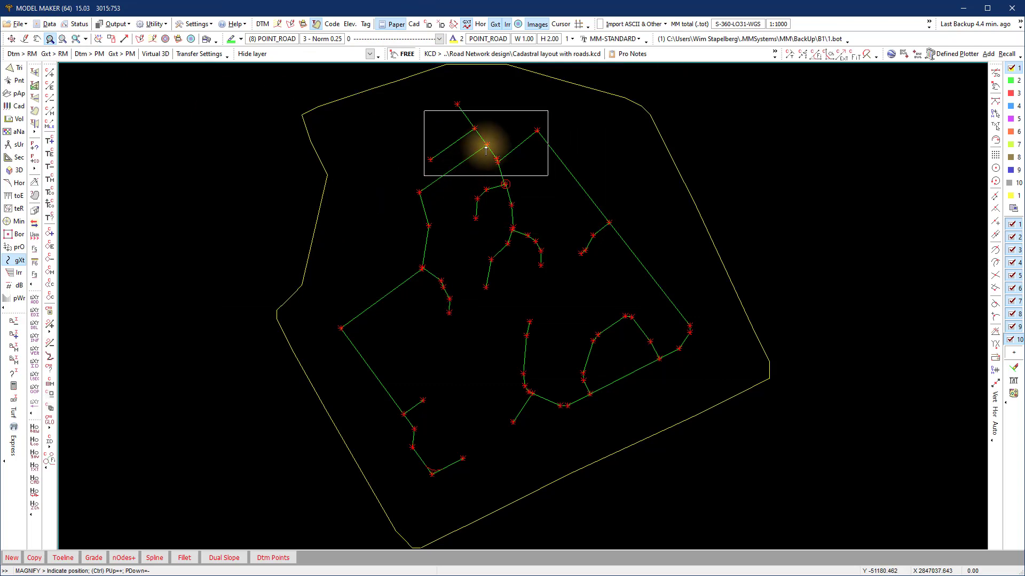
pyautogui.click(473, 130)
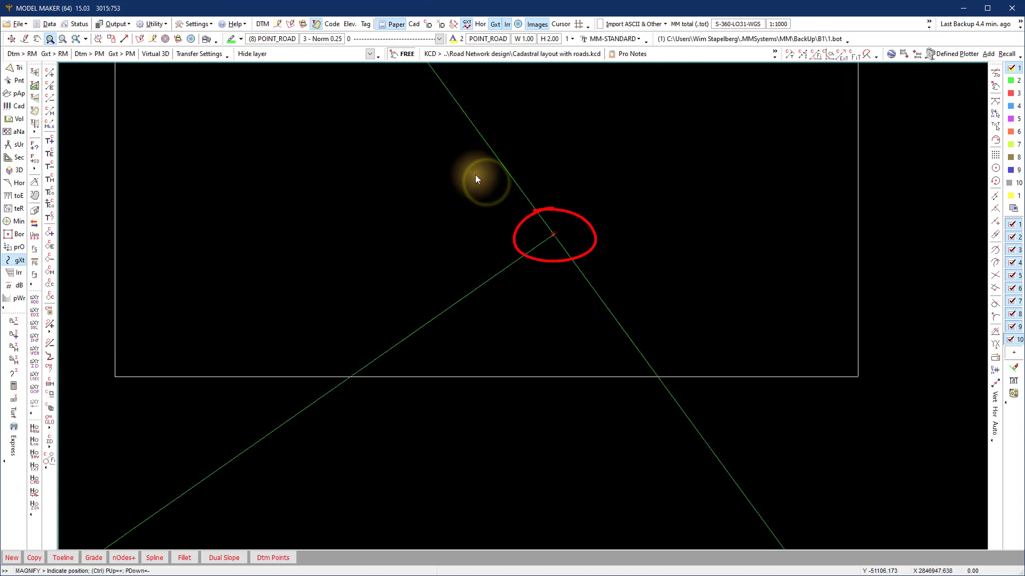
pyautogui.press('Escape')
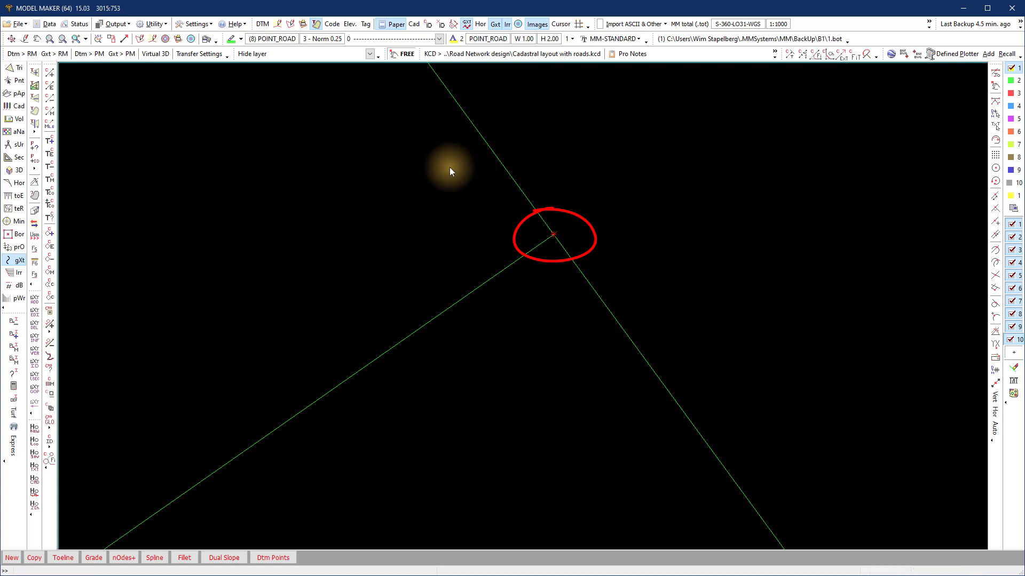
pyautogui.click(12, 39)
pyautogui.click(49, 40)
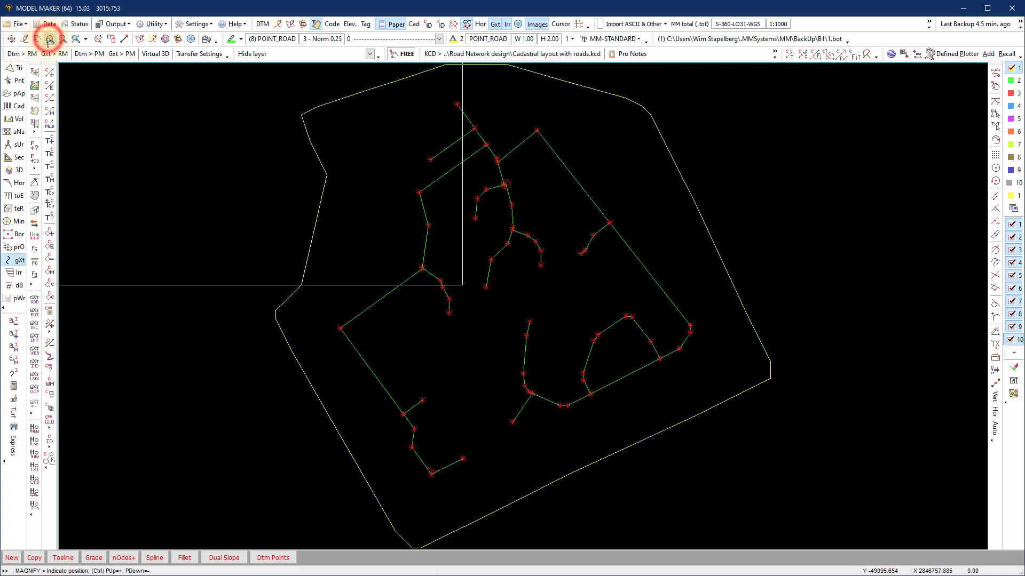
pyautogui.click(502, 184)
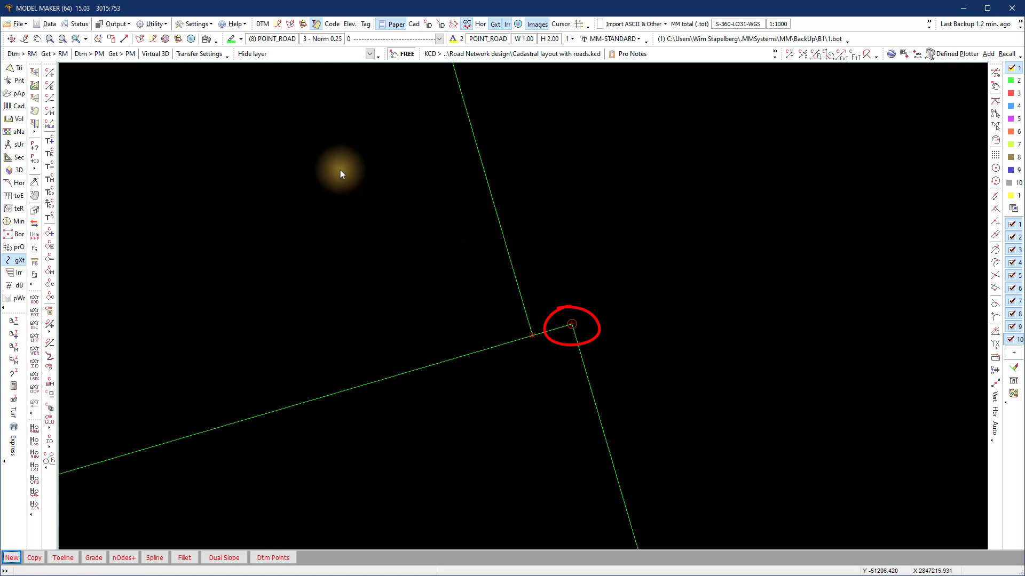
pyautogui.click(18, 23)
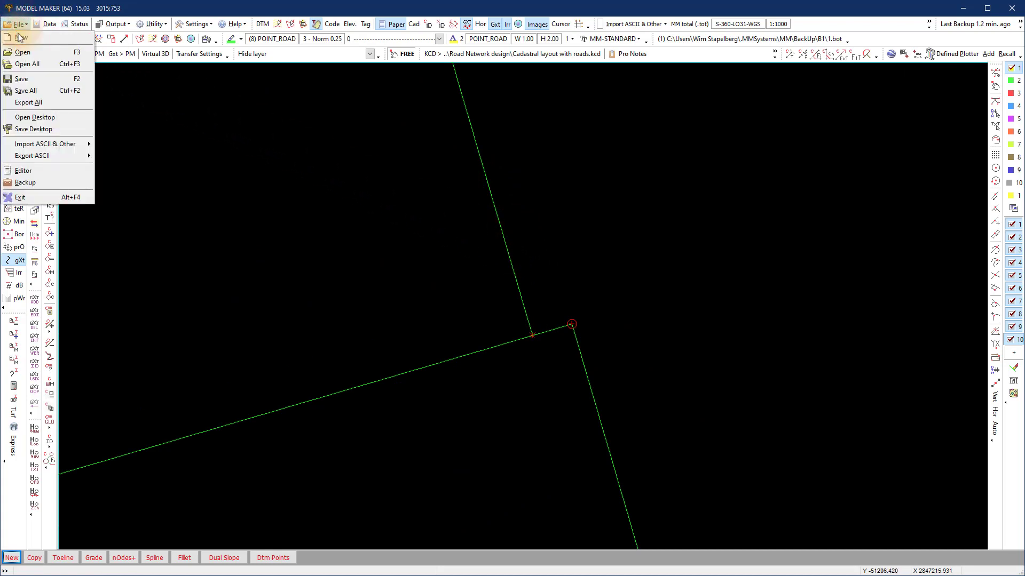
# Step: Save as Strings file (*.kcs) named Alignment strings, with the Cad and Full DTM outputs unticked
pyautogui.click(27, 79)
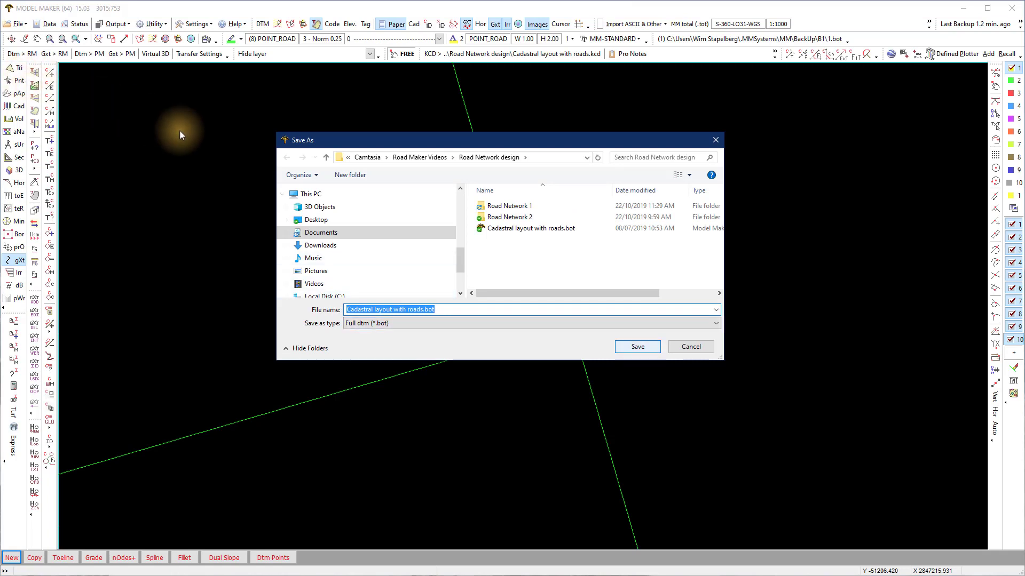
pyautogui.click(716, 324)
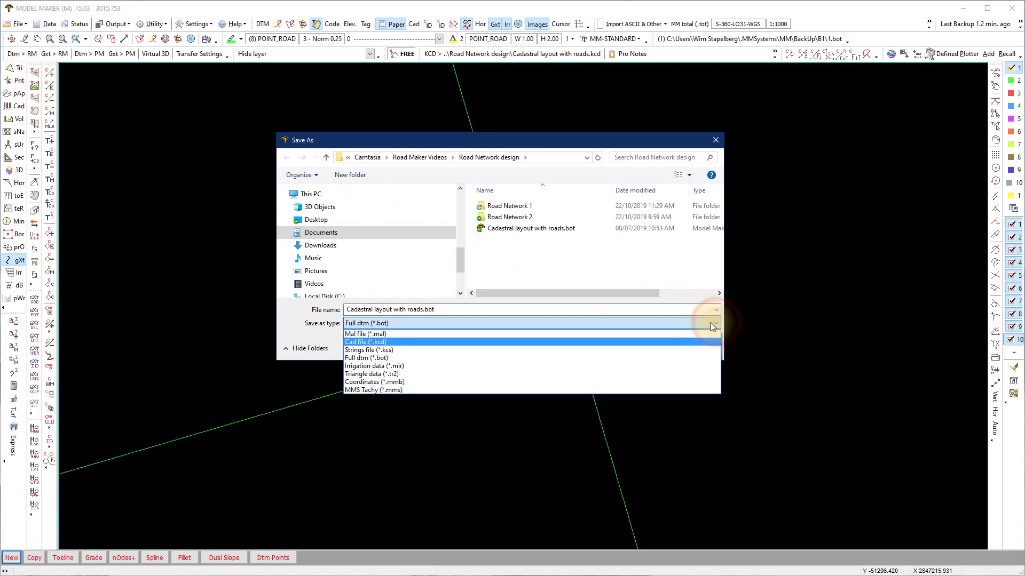
pyautogui.click(412, 350)
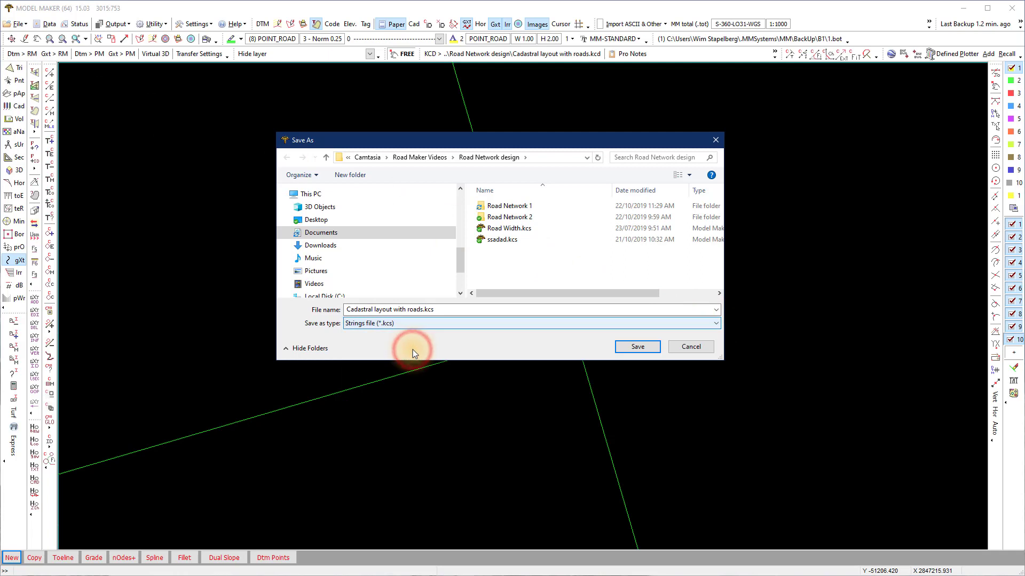
pyautogui.tripleClick(440, 311)
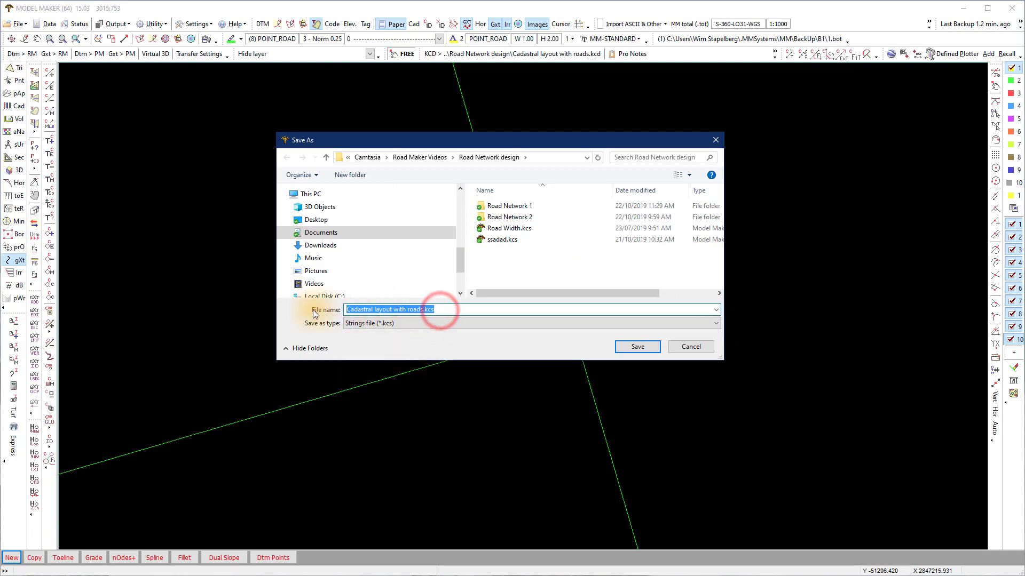
pyautogui.write('Alignment strings')
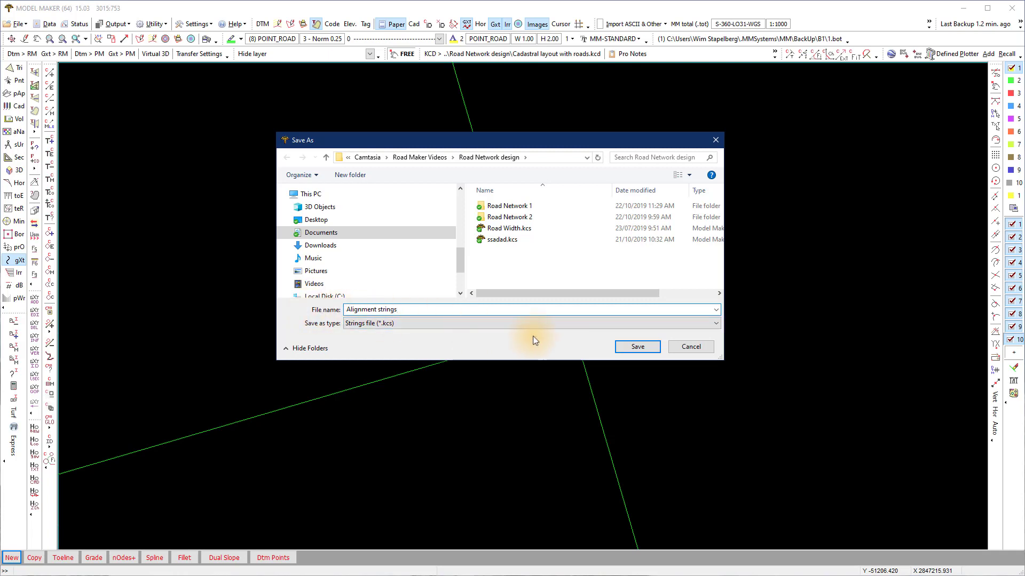
pyautogui.click(629, 348)
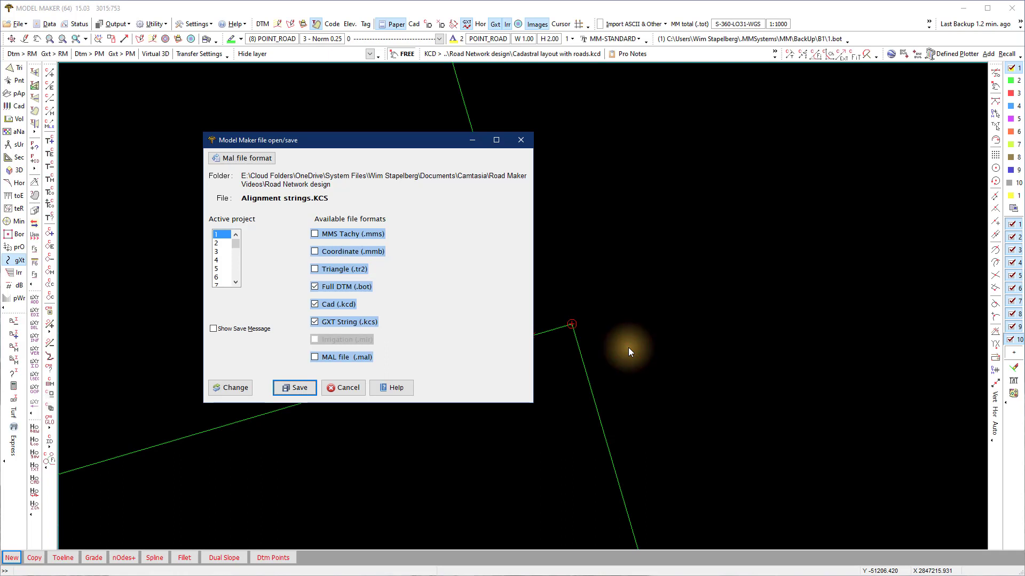
pyautogui.click(314, 304)
pyautogui.click(315, 286)
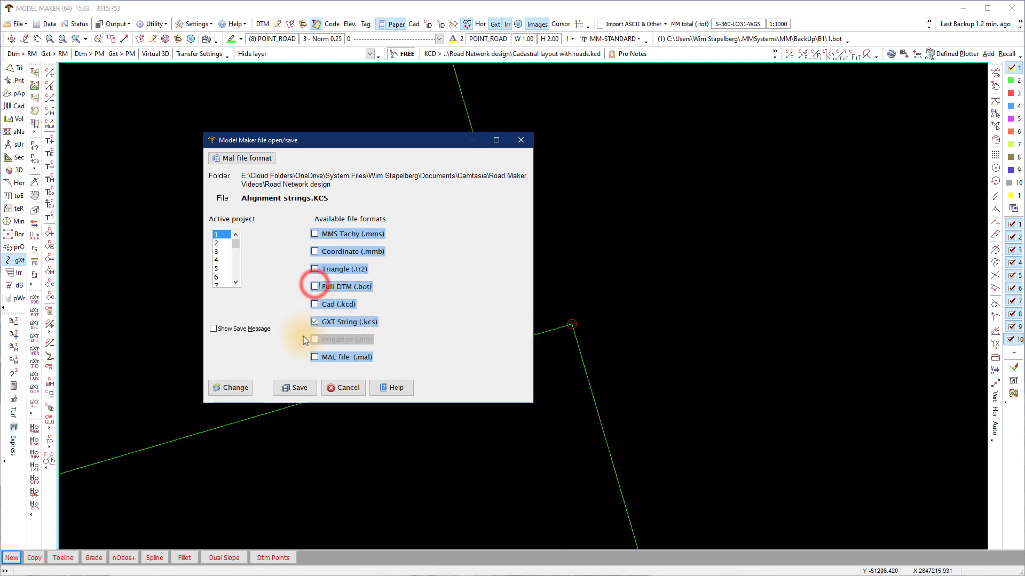
# Step: Save Alignment strings.KCS as a GXT String file and redraw the full layout
pyautogui.click(291, 389)
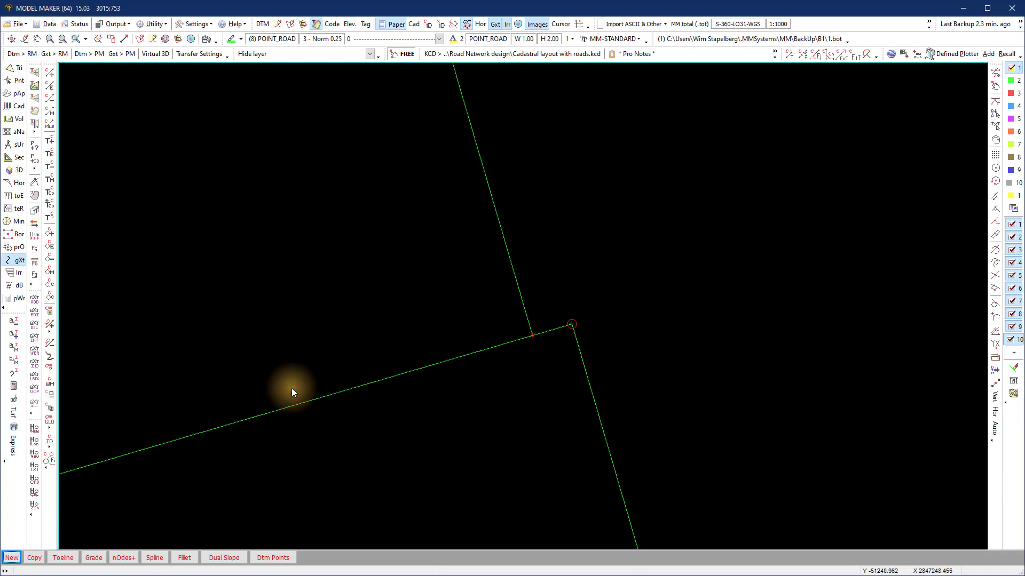
pyautogui.click(11, 39)
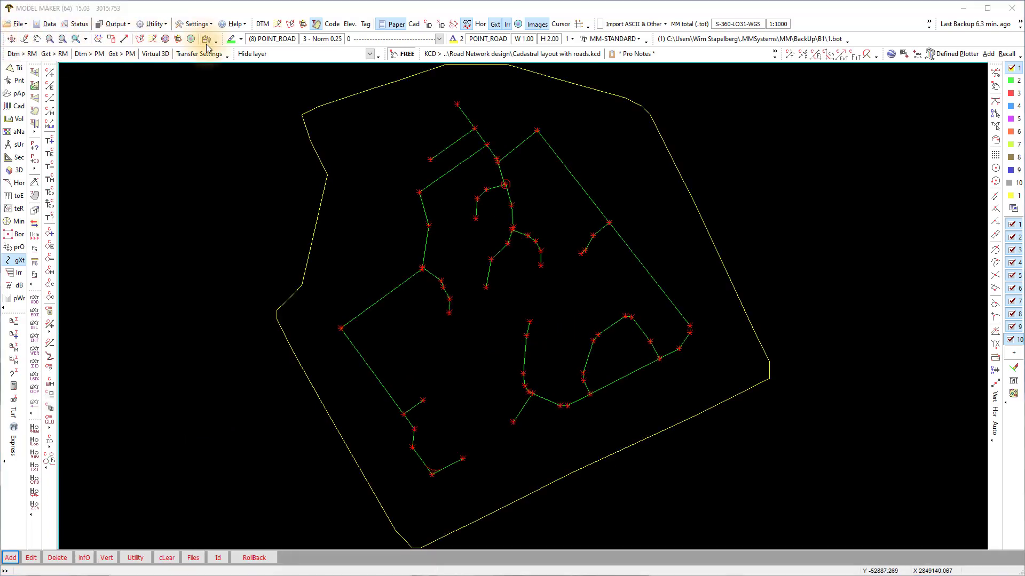
# Step: Invert the CAD layer display so only LAYOUT shows, ignore the warning, and switch Cad display on
pyautogui.click(206, 39)
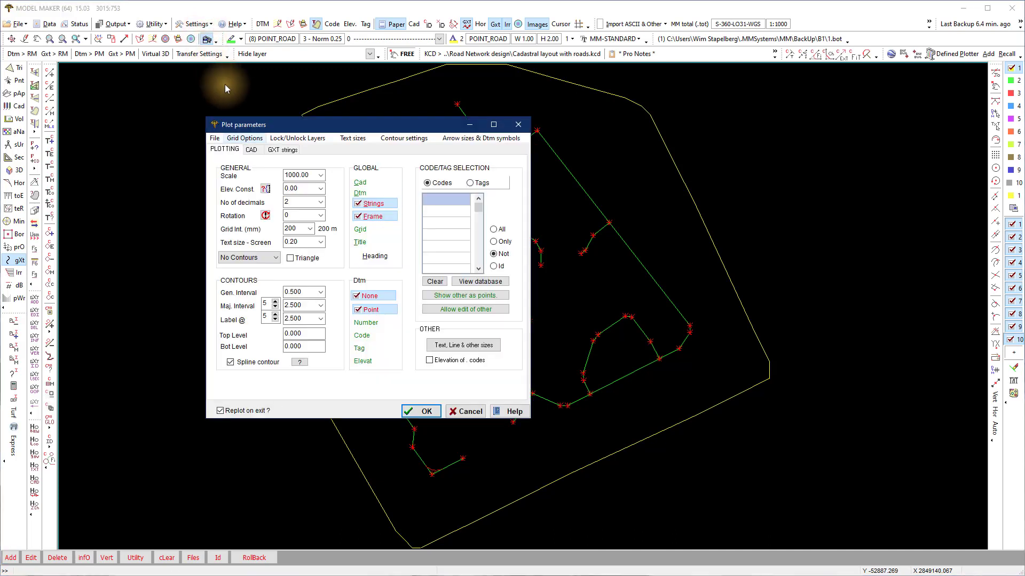
pyautogui.click(252, 150)
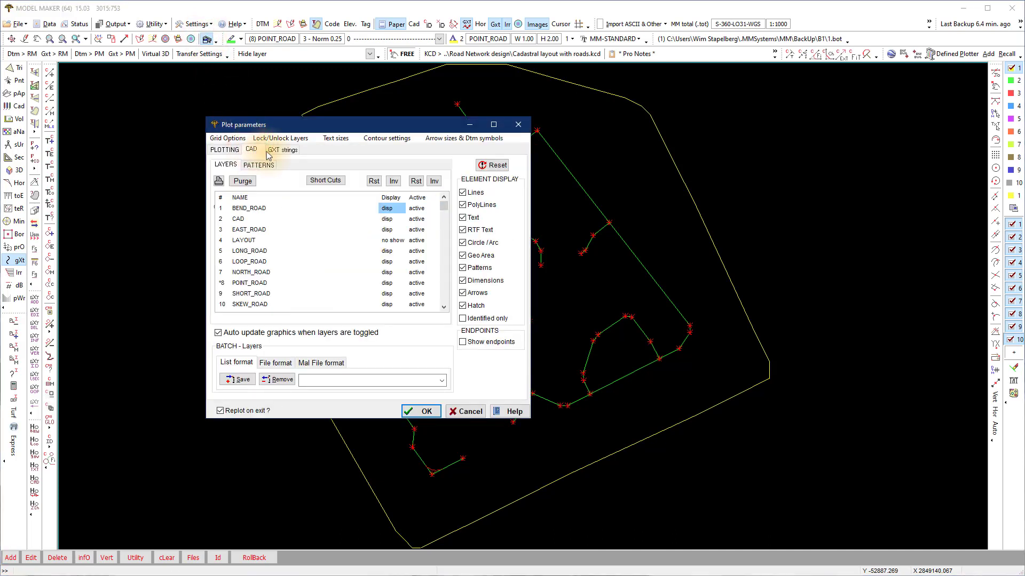
pyautogui.click(393, 181)
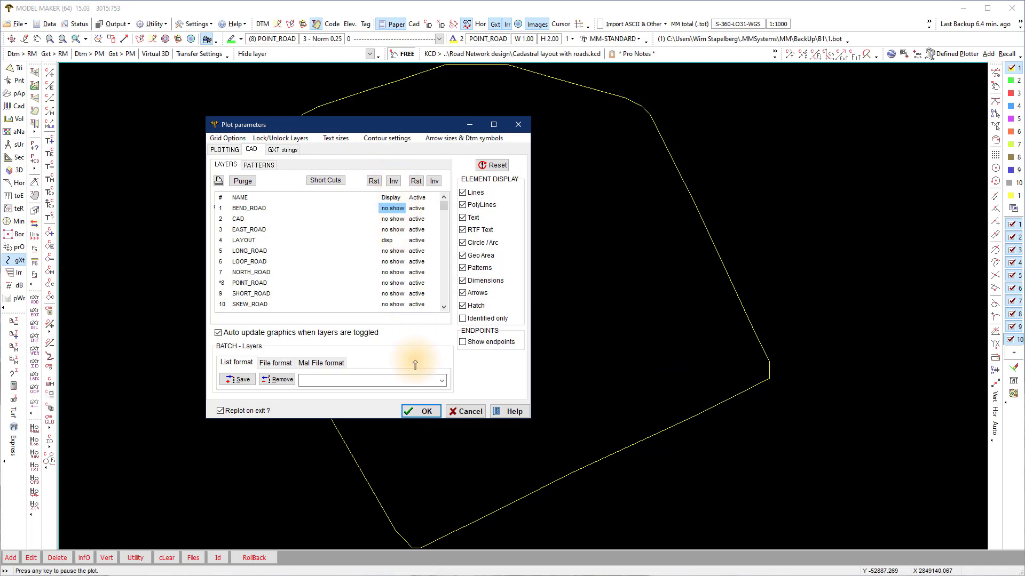
pyautogui.click(421, 412)
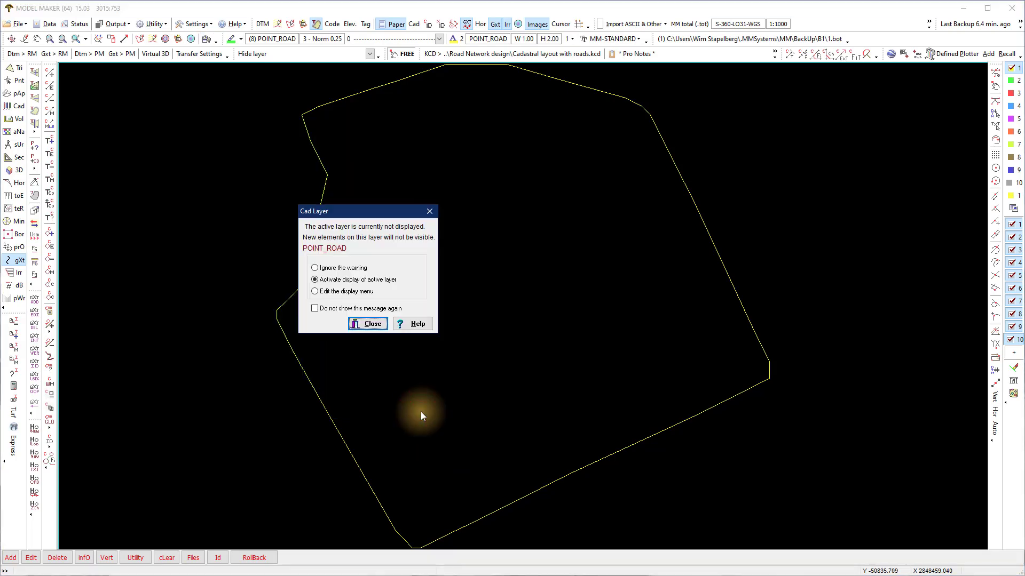
pyautogui.click(320, 269)
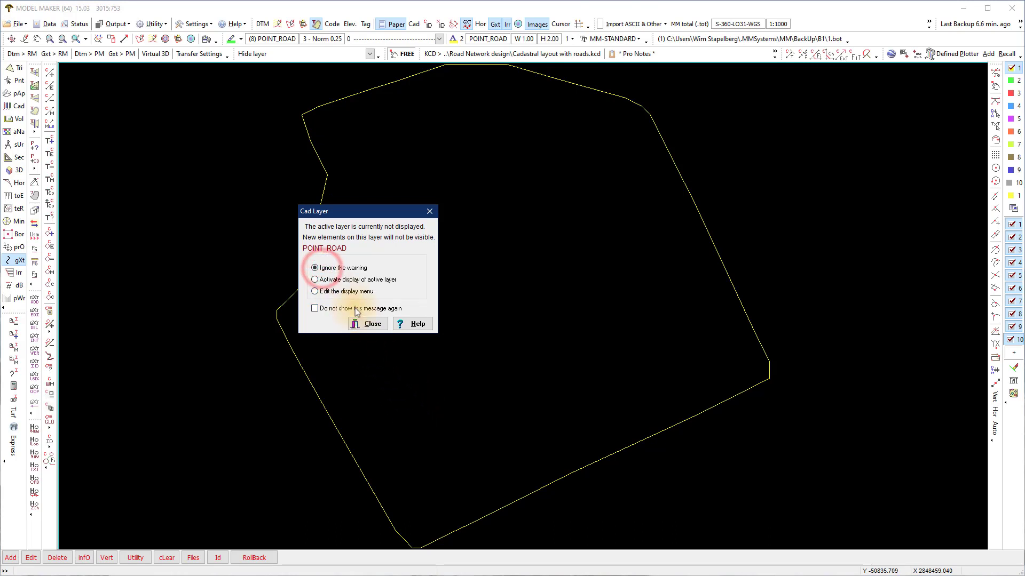
pyautogui.click(366, 323)
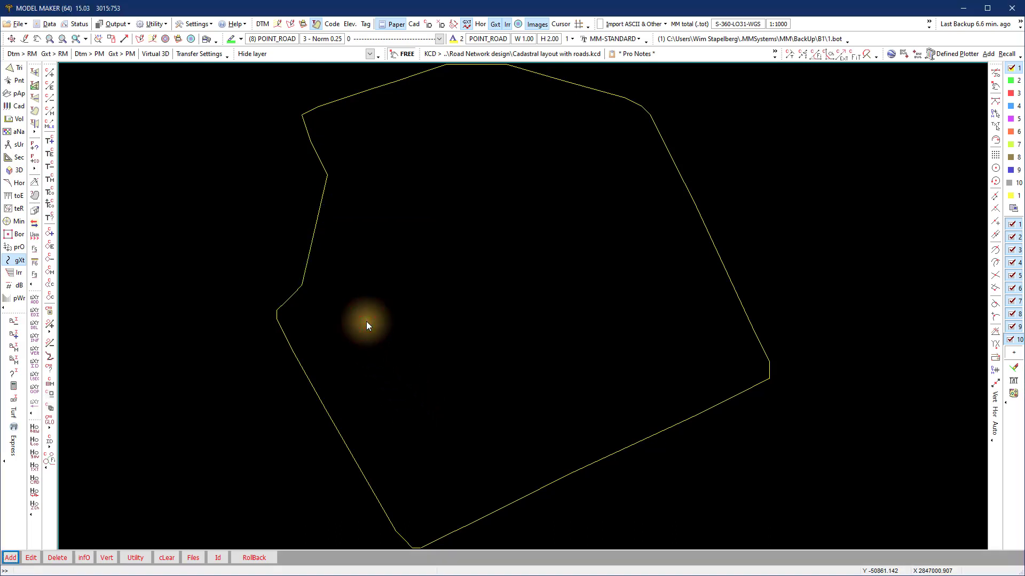
pyautogui.click(414, 24)
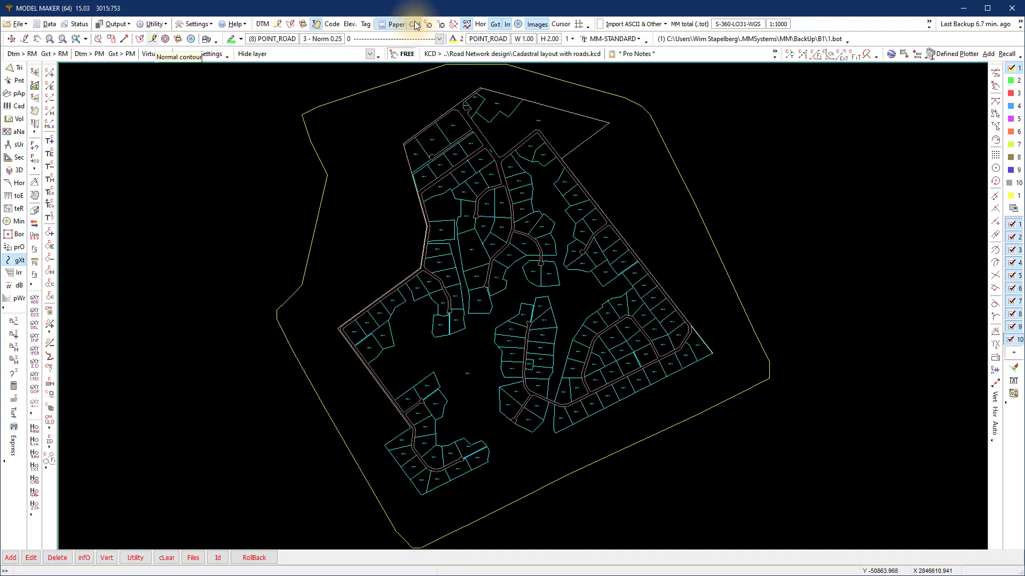
# Step: Choose File > Save as a Cad file (*.kcd) named Cadastral layout
pyautogui.click(18, 24)
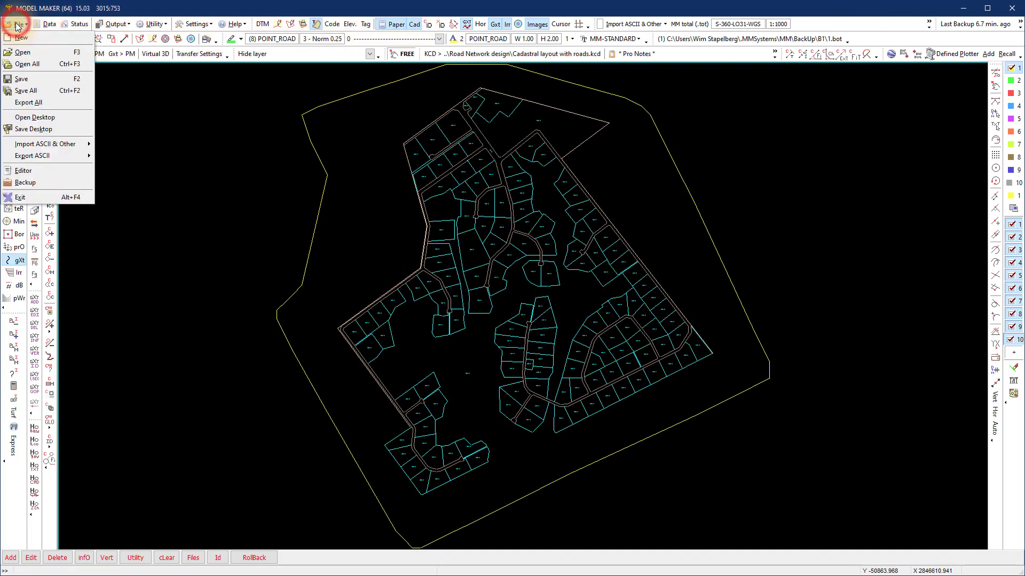
pyautogui.click(22, 80)
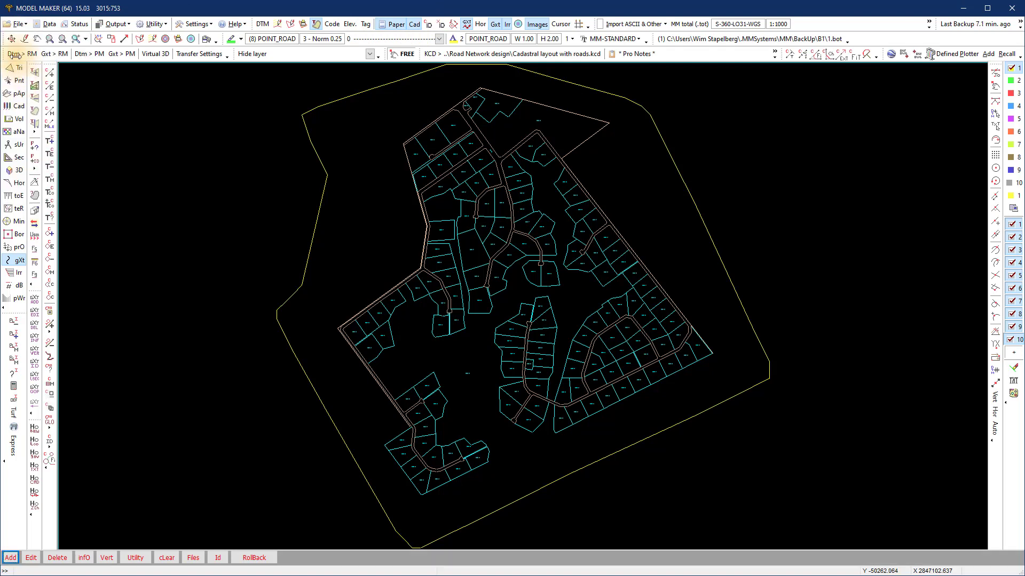
pyautogui.click(8, 24)
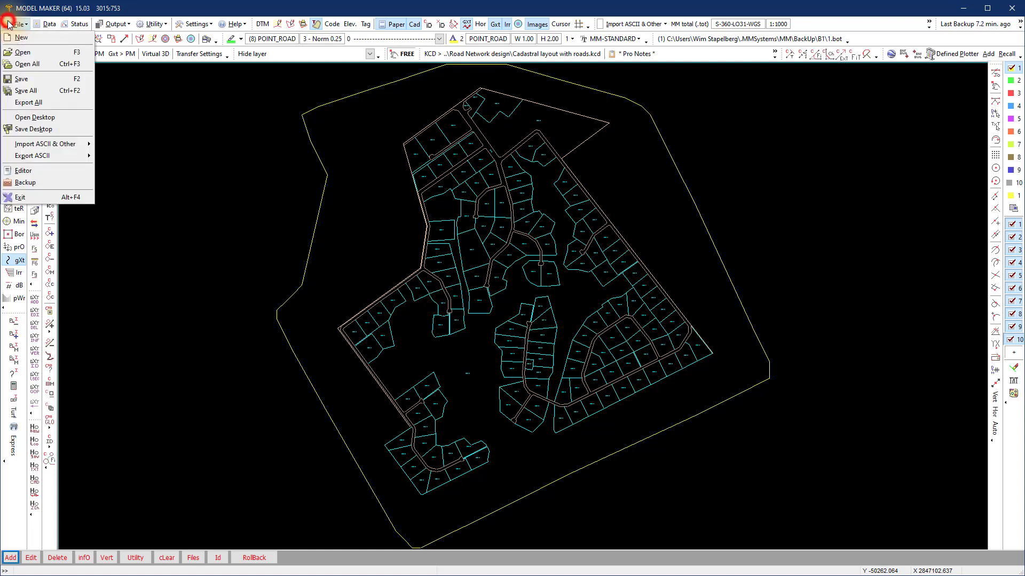
pyautogui.click(21, 79)
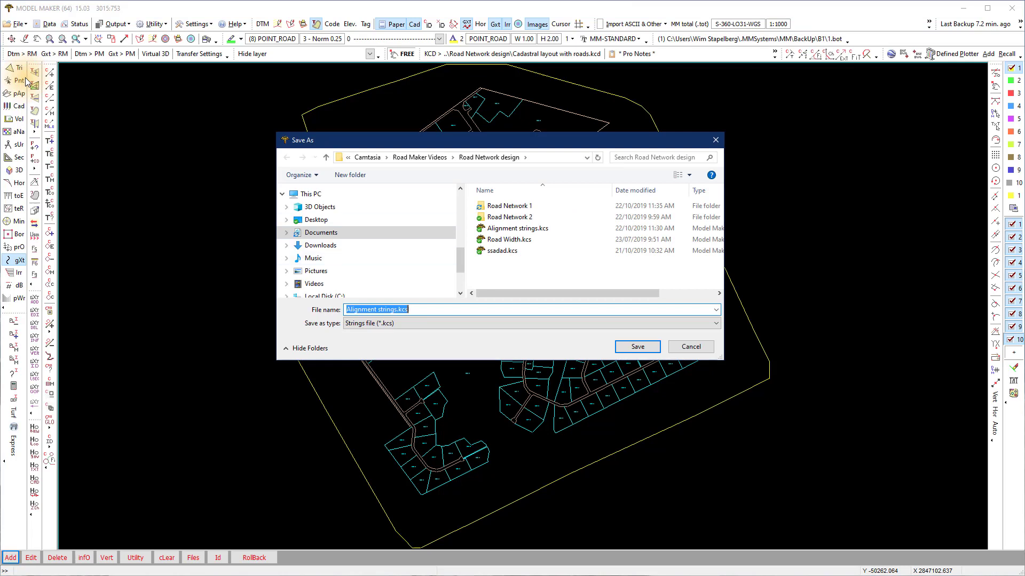
pyautogui.click(716, 323)
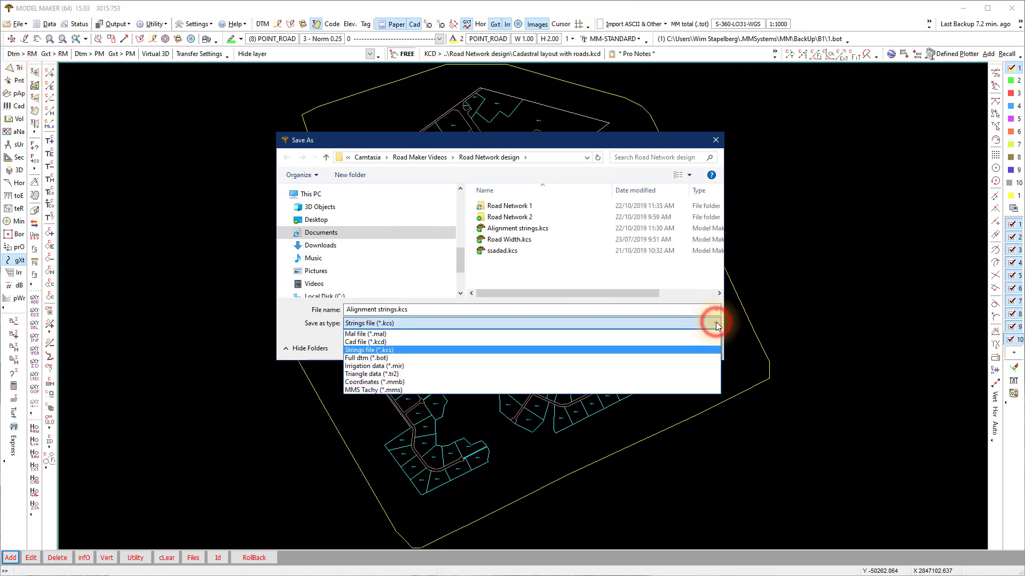
pyautogui.click(427, 341)
pyautogui.click(424, 310)
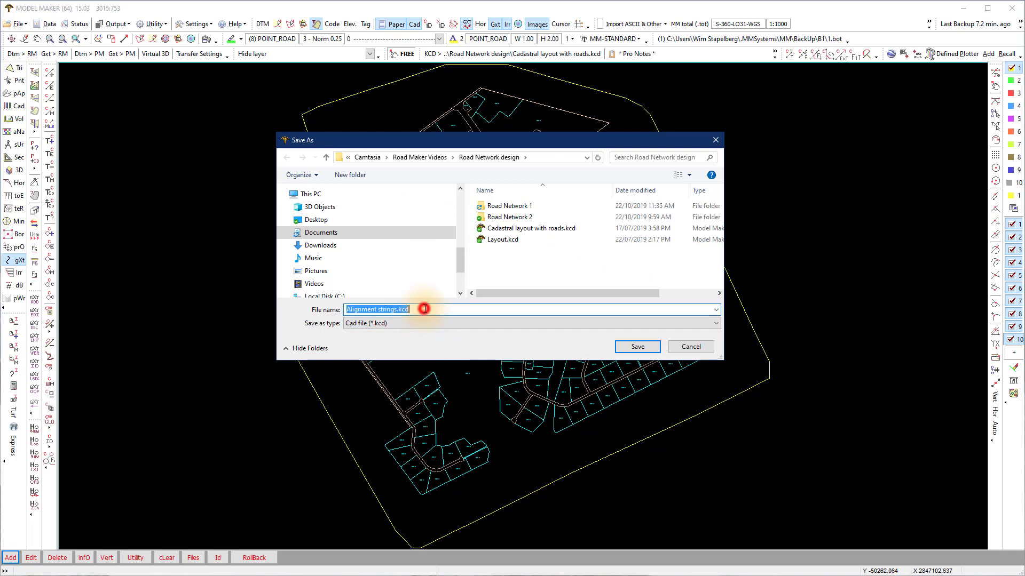
pyautogui.write('C')
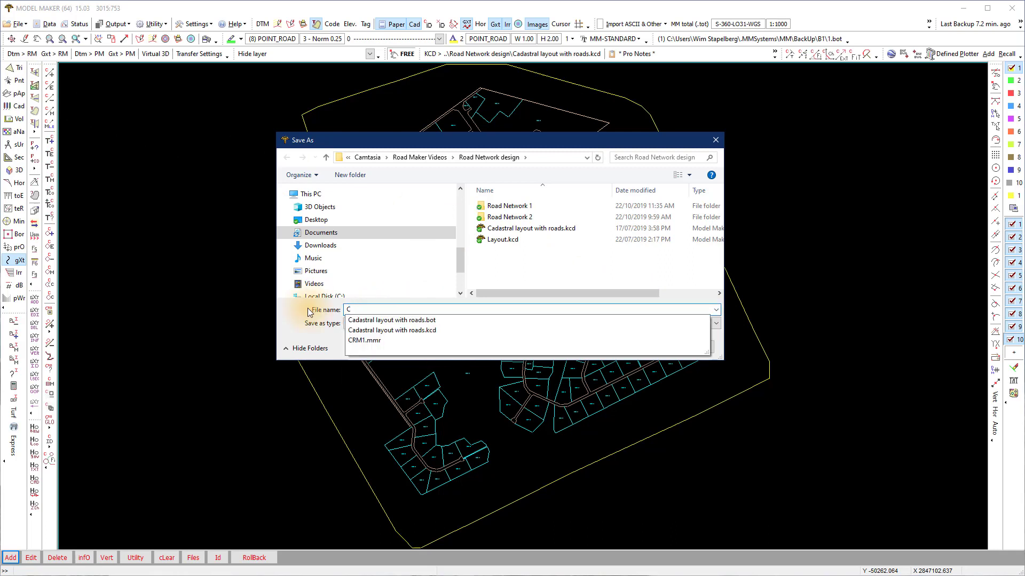
pyautogui.write('adastral')
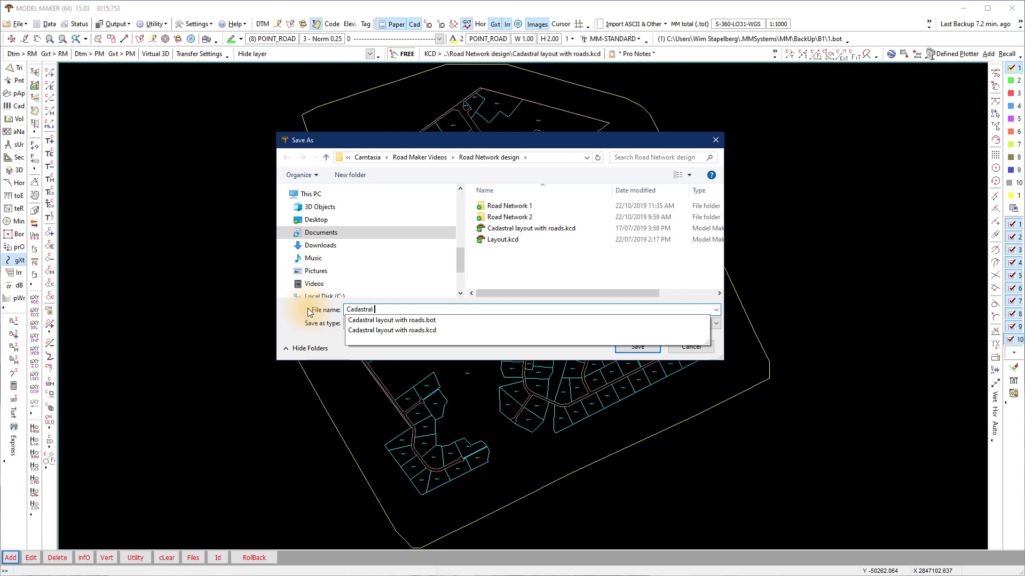
pyautogui.write(' layout')
pyautogui.click(663, 271)
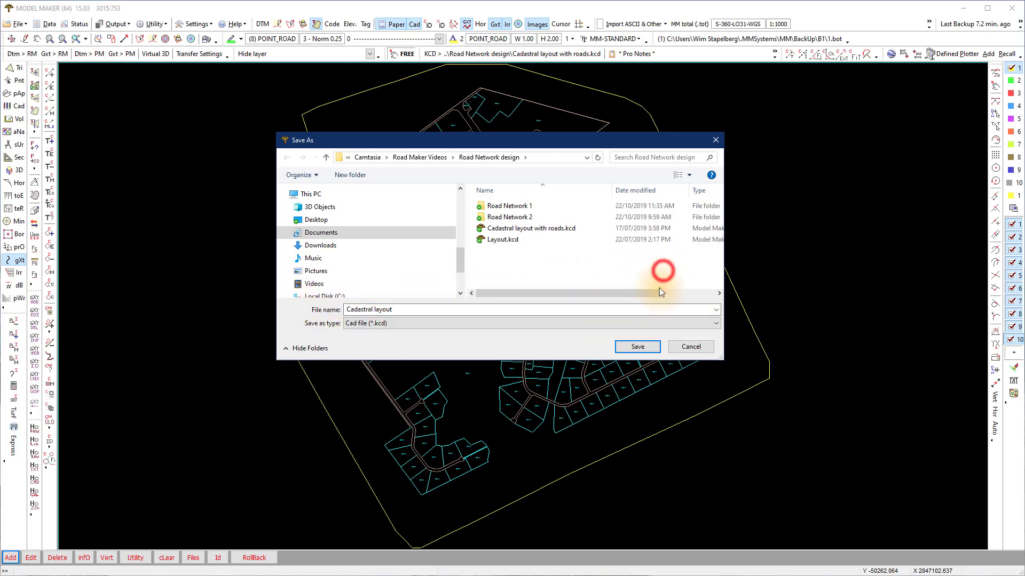
pyautogui.click(638, 347)
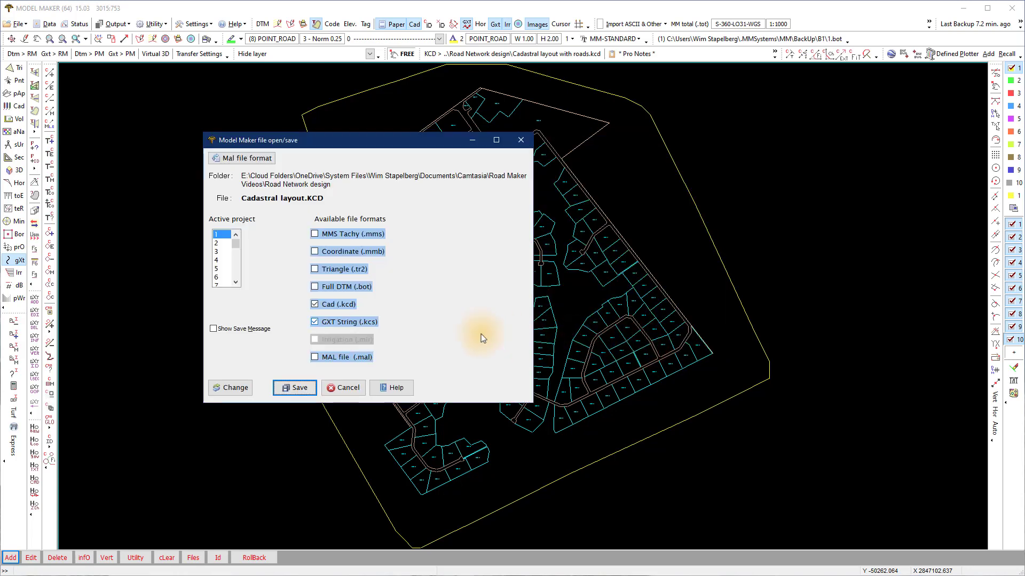
# Step: Untick the GXT String format and save only the displayed cadastral data
pyautogui.click(315, 322)
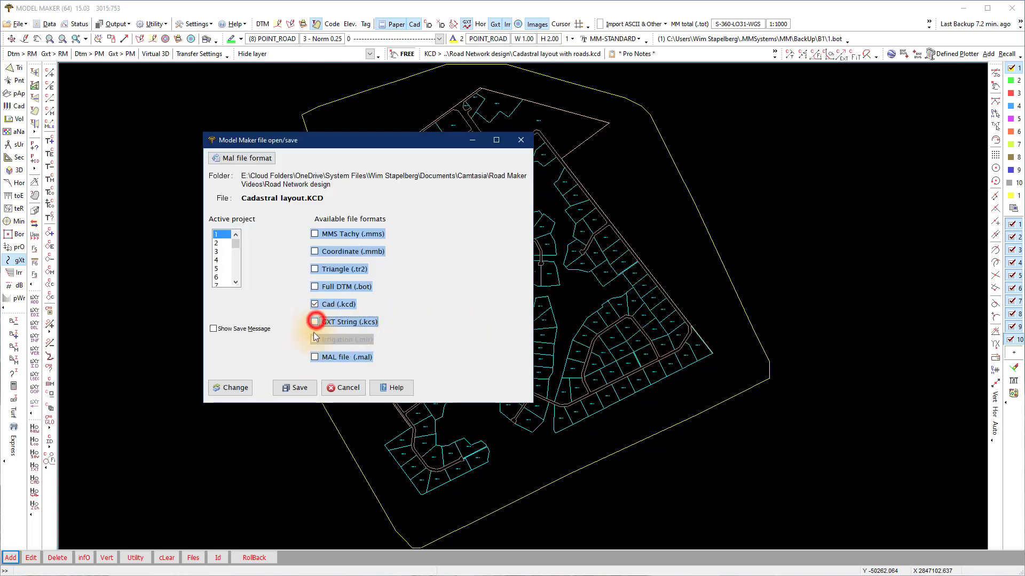
pyautogui.click(302, 386)
pyautogui.click(301, 387)
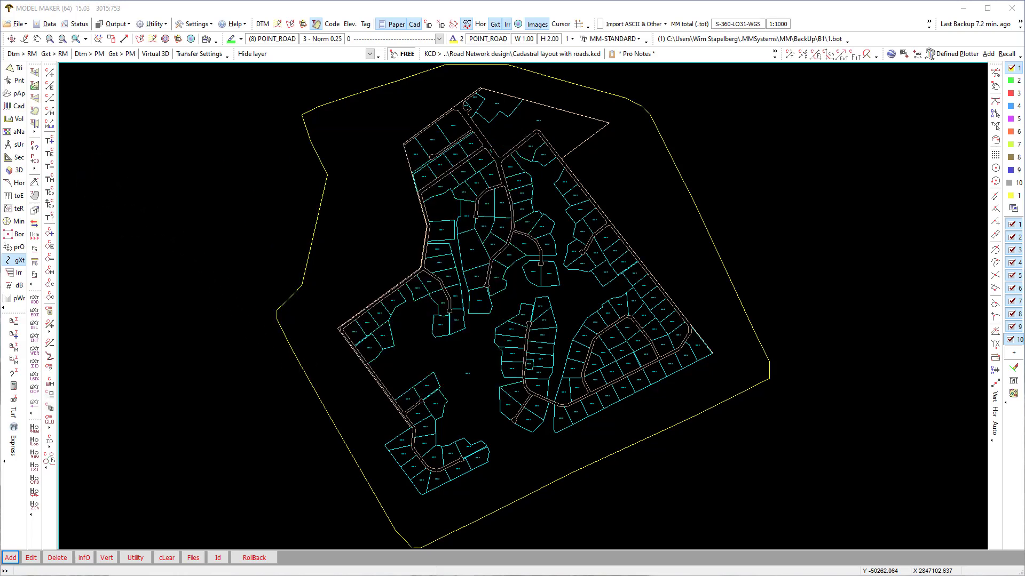
pyautogui.moveTo(229, 141); pyautogui.dragTo(343, 231)
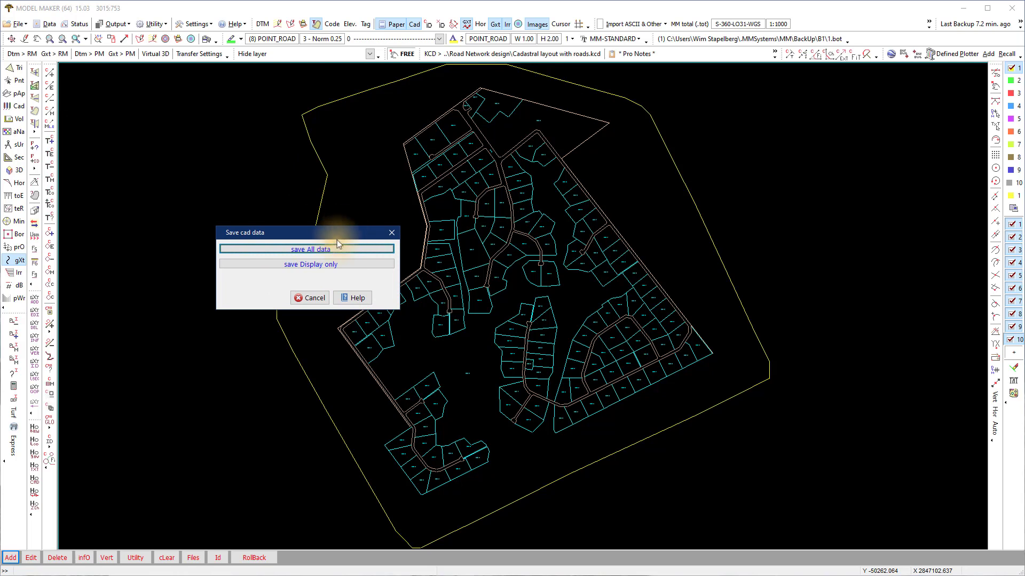
pyautogui.click(318, 265)
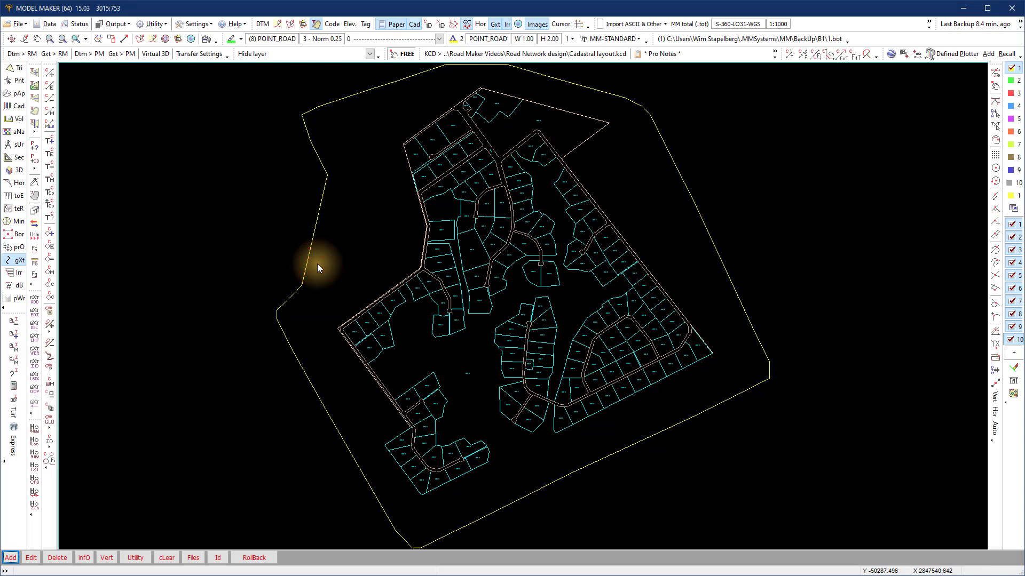
# Step: Review the GXT strings list in Plot parameters and apply it, ignoring the hidden-layer warning
pyautogui.click(204, 39)
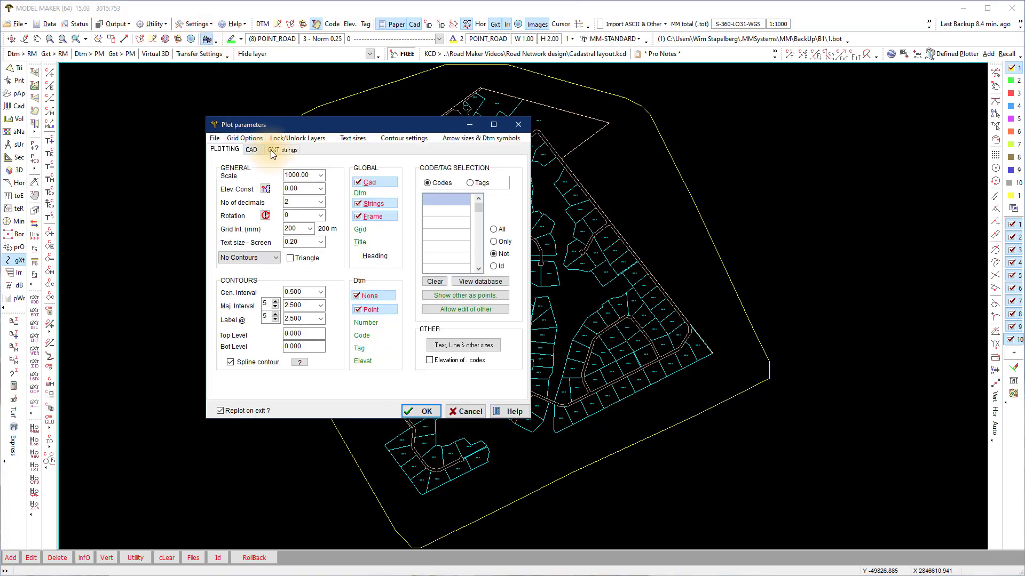
pyautogui.click(272, 150)
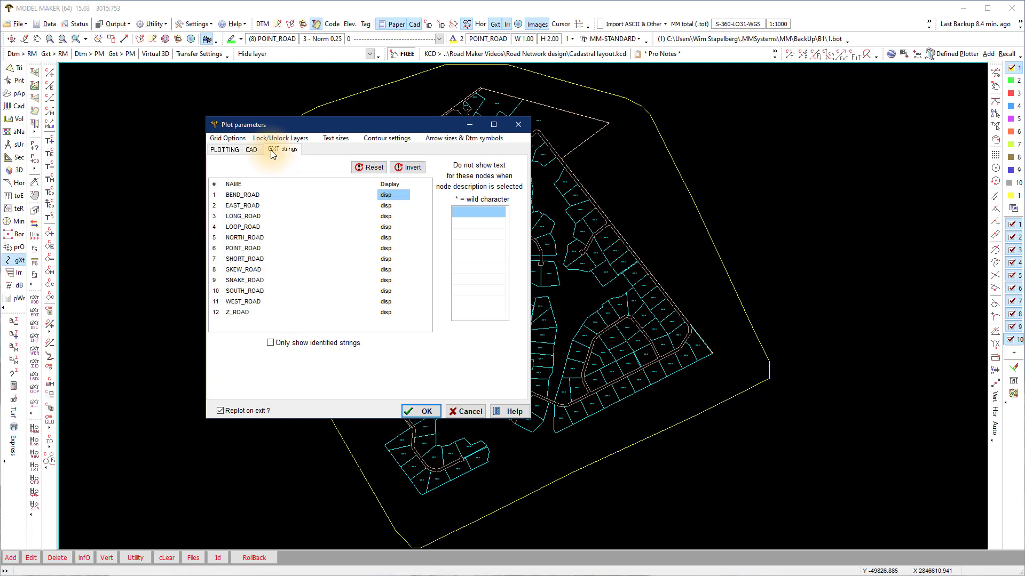
pyautogui.click(410, 412)
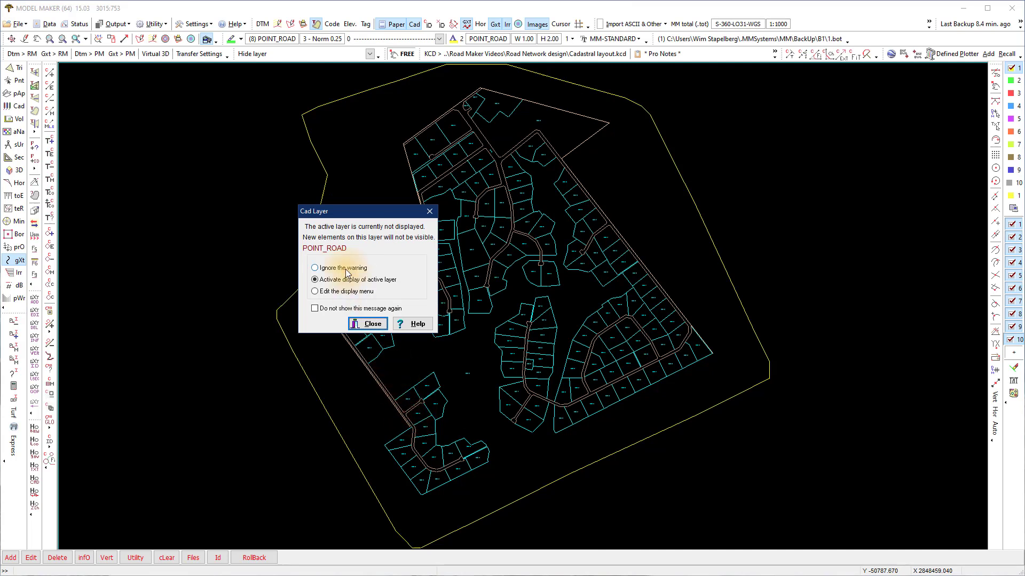
pyautogui.click(316, 268)
pyautogui.click(367, 324)
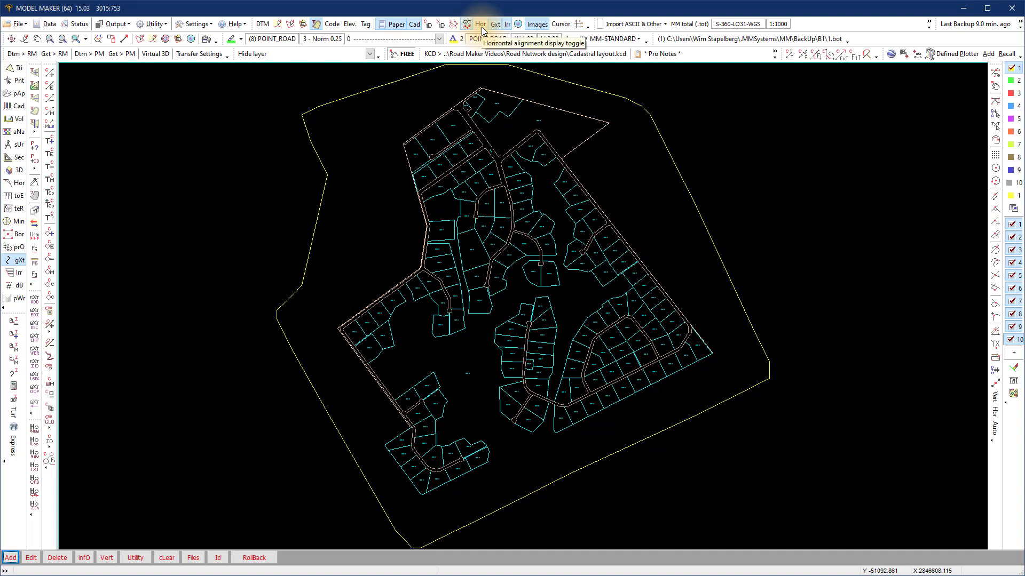
# Step: Invert the CAD layer display to hide LAYOUT and show all road layers again
pyautogui.click(205, 41)
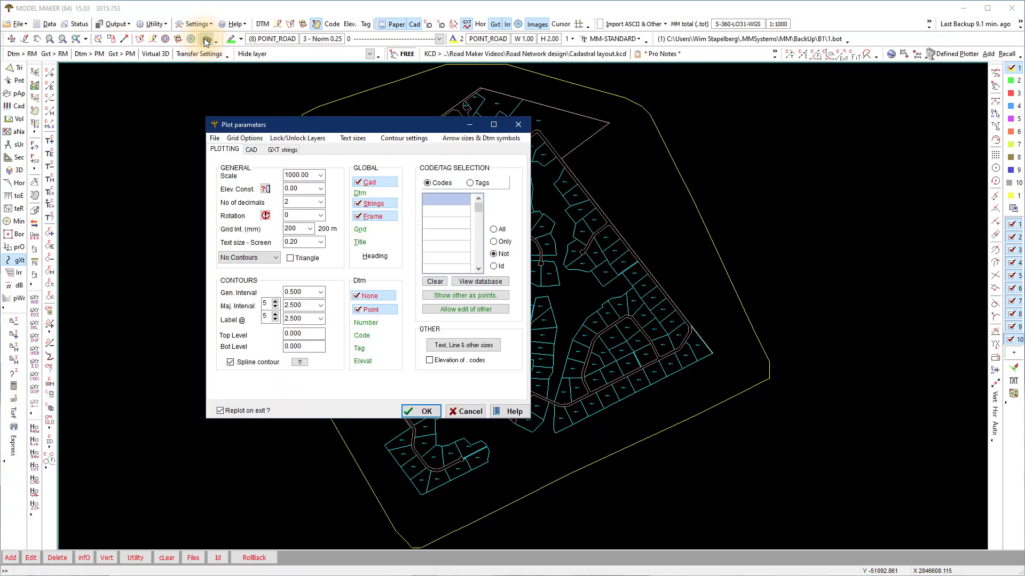
pyautogui.click(252, 150)
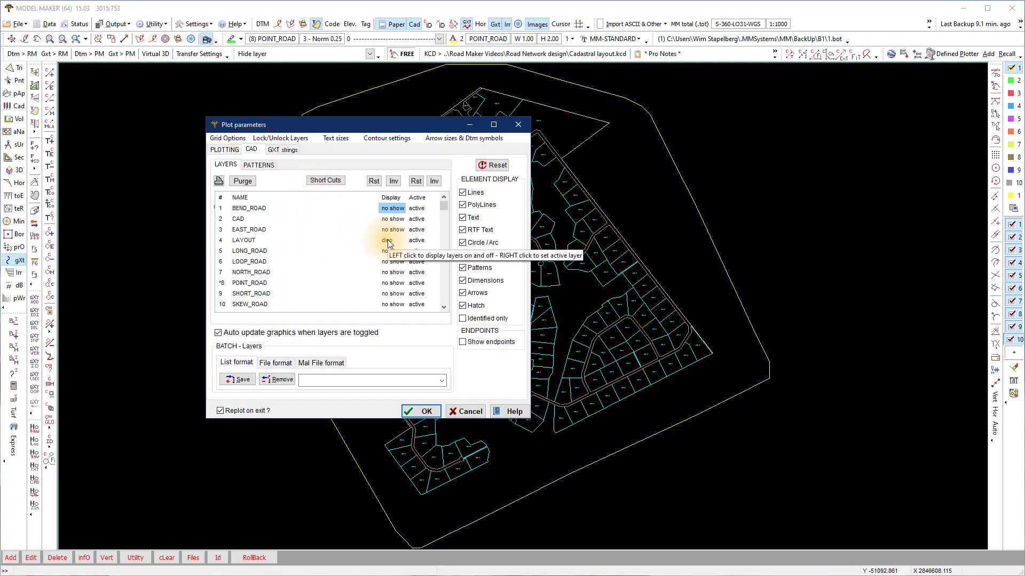
pyautogui.click(393, 181)
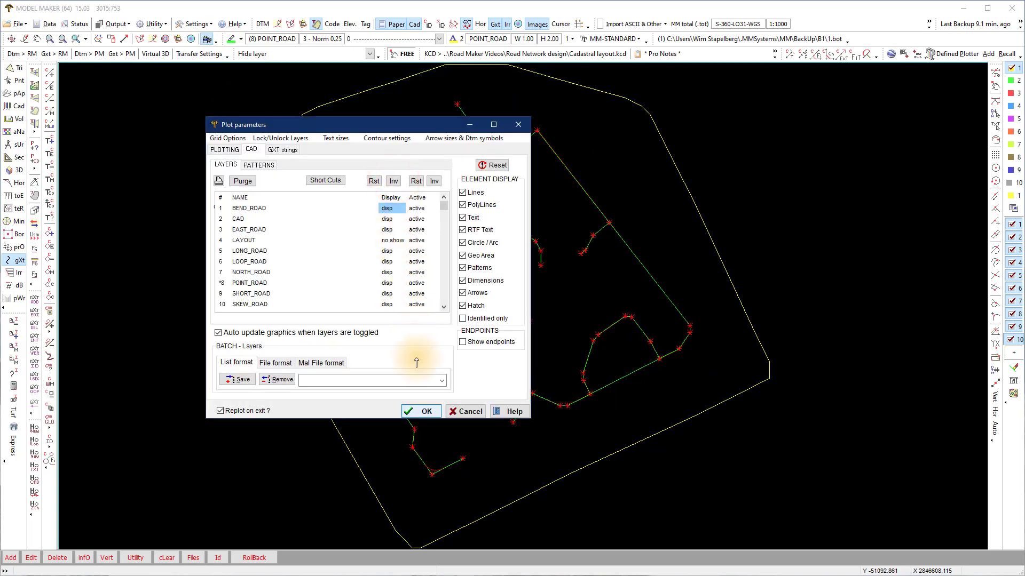
pyautogui.click(423, 411)
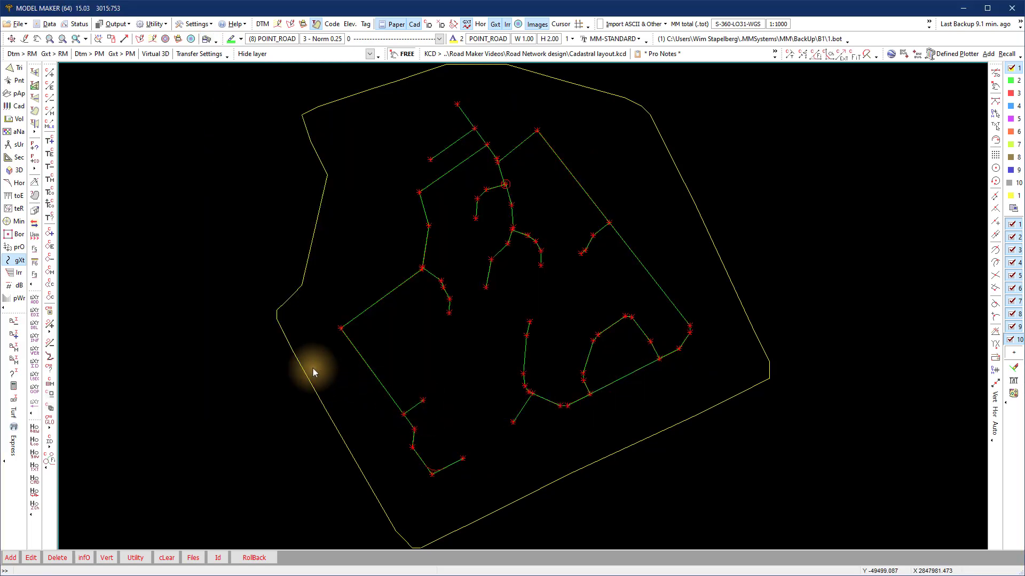
pyautogui.click(14, 260)
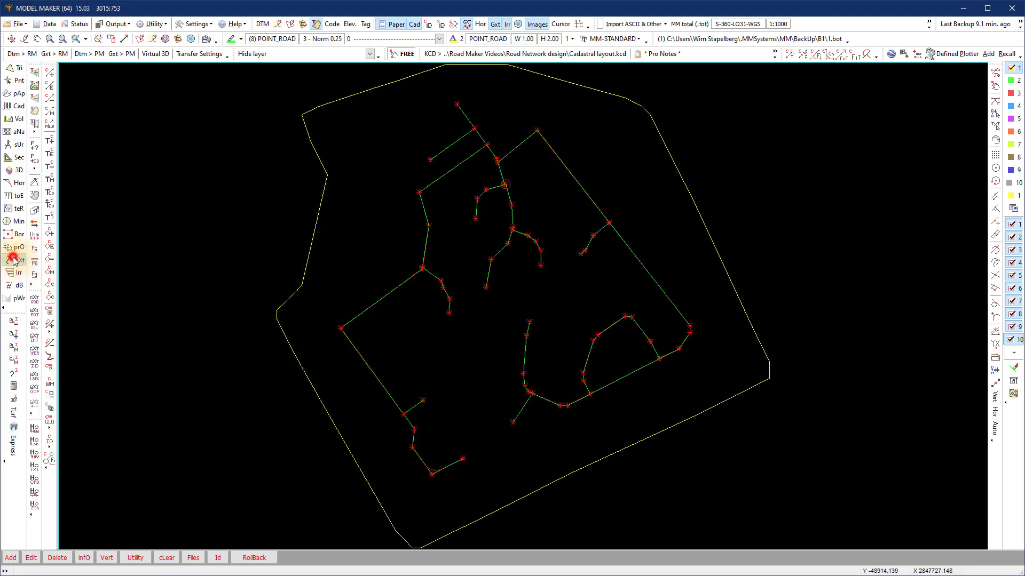
pyautogui.click(85, 558)
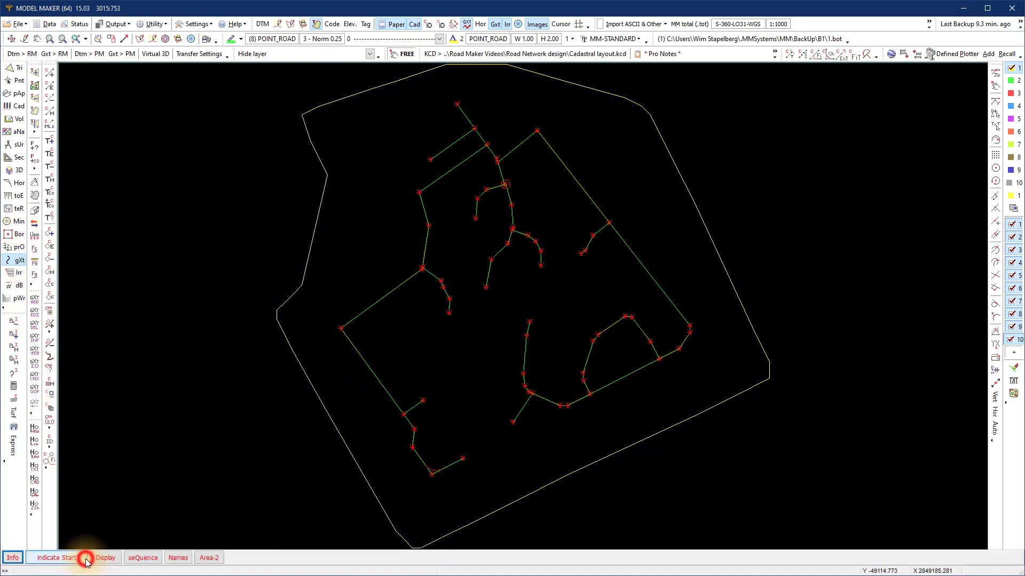
pyautogui.click(13, 558)
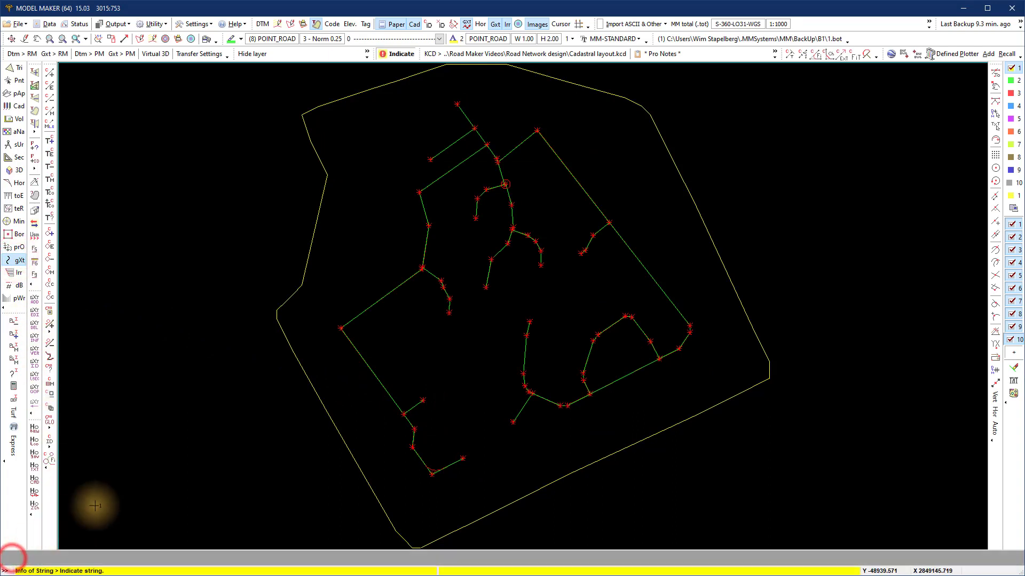
pyautogui.click(351, 344)
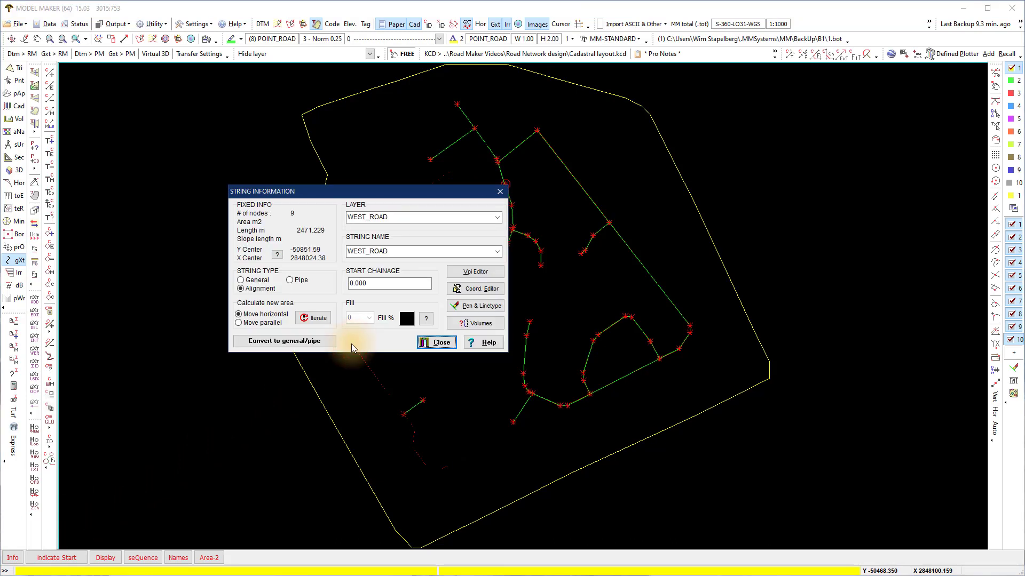
pyautogui.click(466, 290)
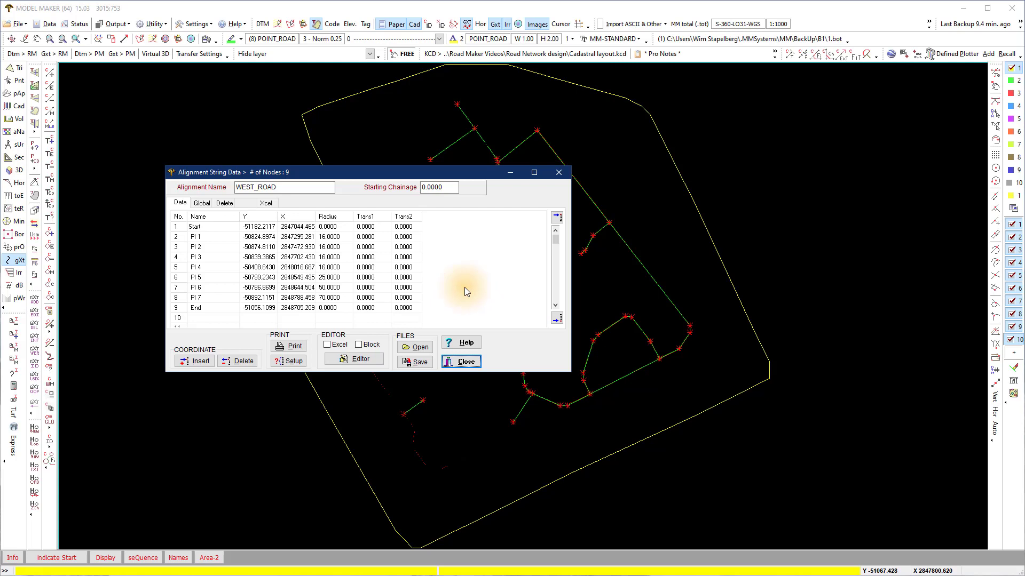
pyautogui.click(462, 361)
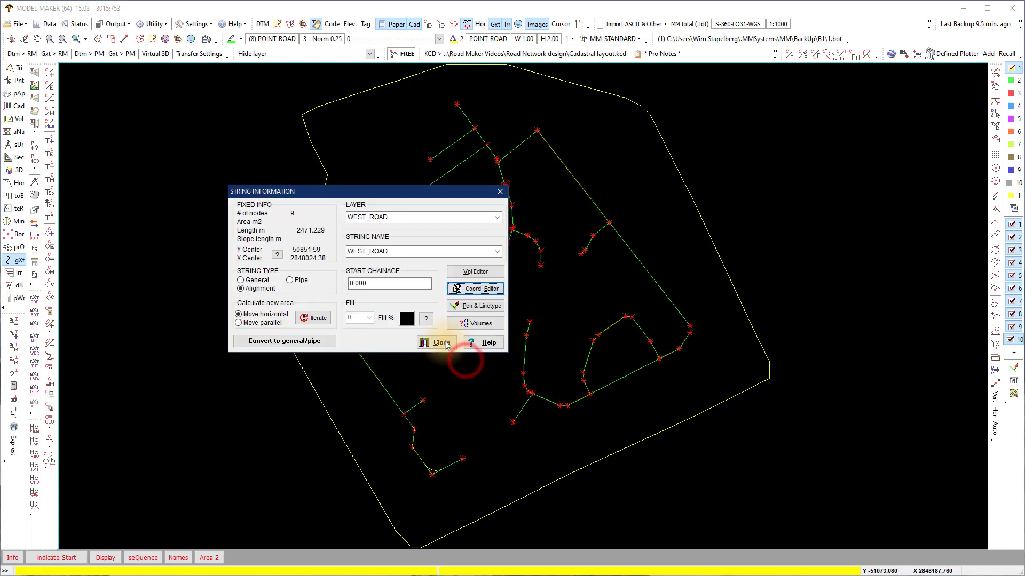
pyautogui.click(446, 343)
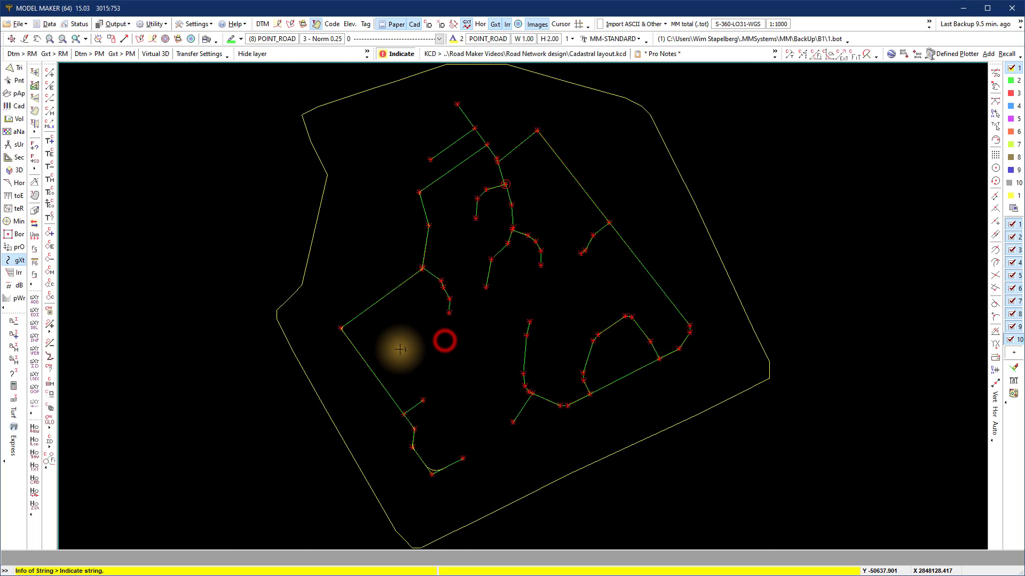
pyautogui.rightClick(243, 380)
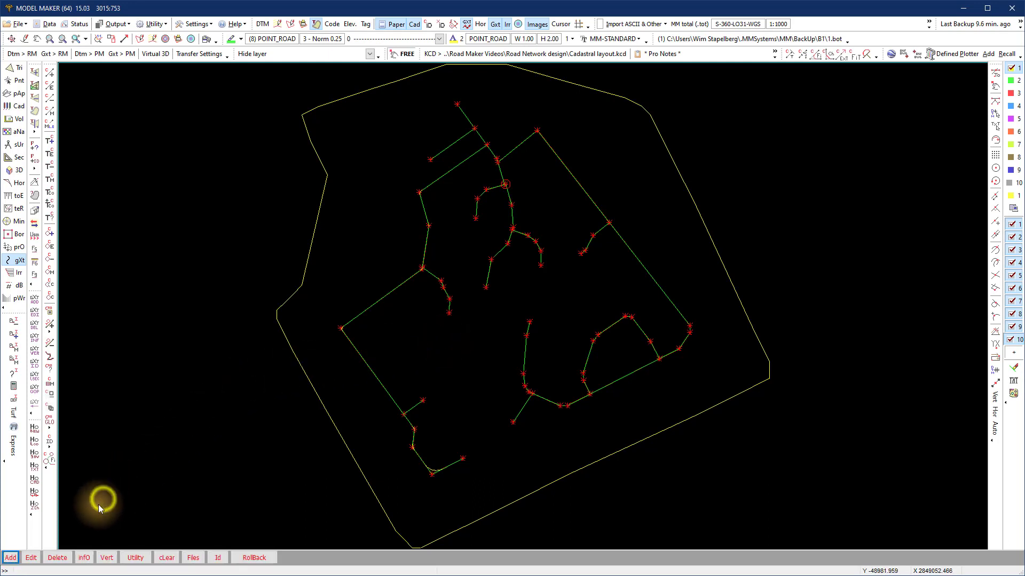
pyautogui.click(31, 558)
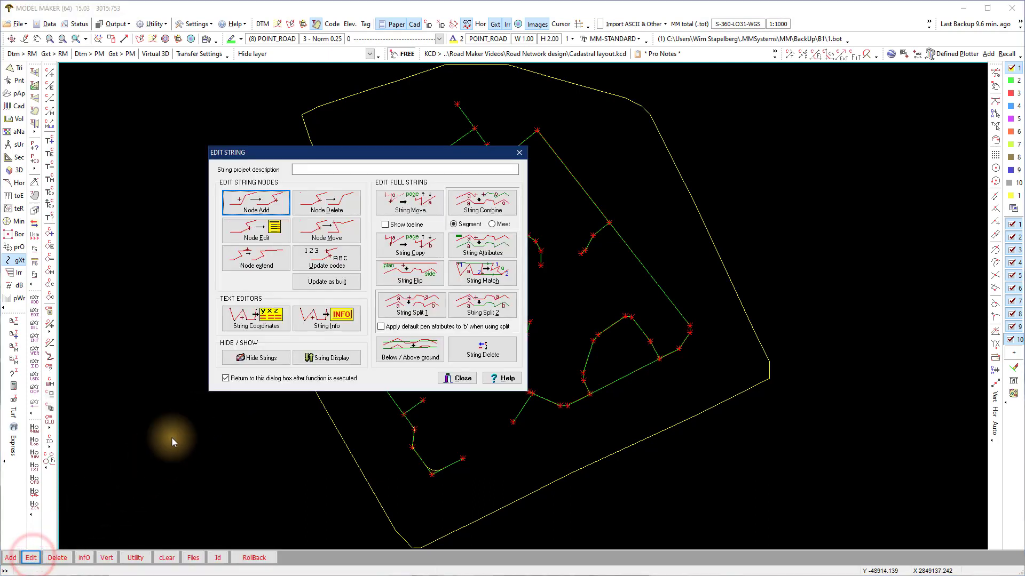
pyautogui.click(311, 319)
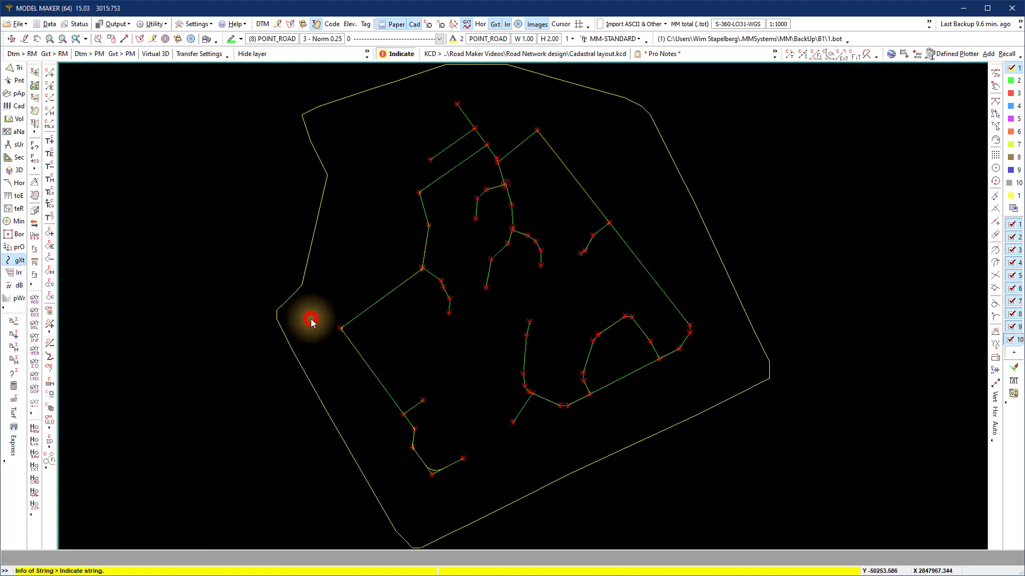
pyautogui.click(353, 342)
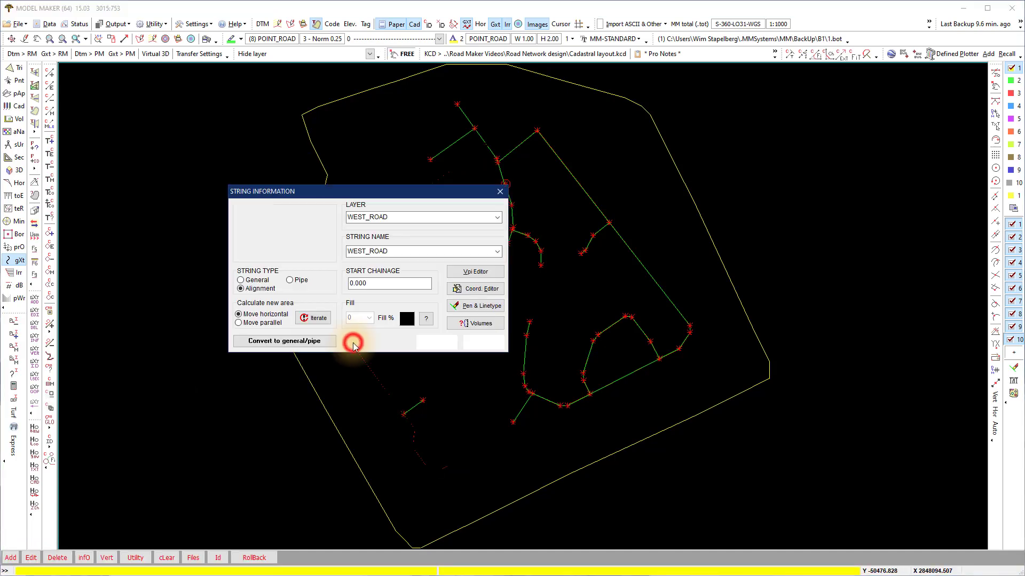
pyautogui.click(472, 288)
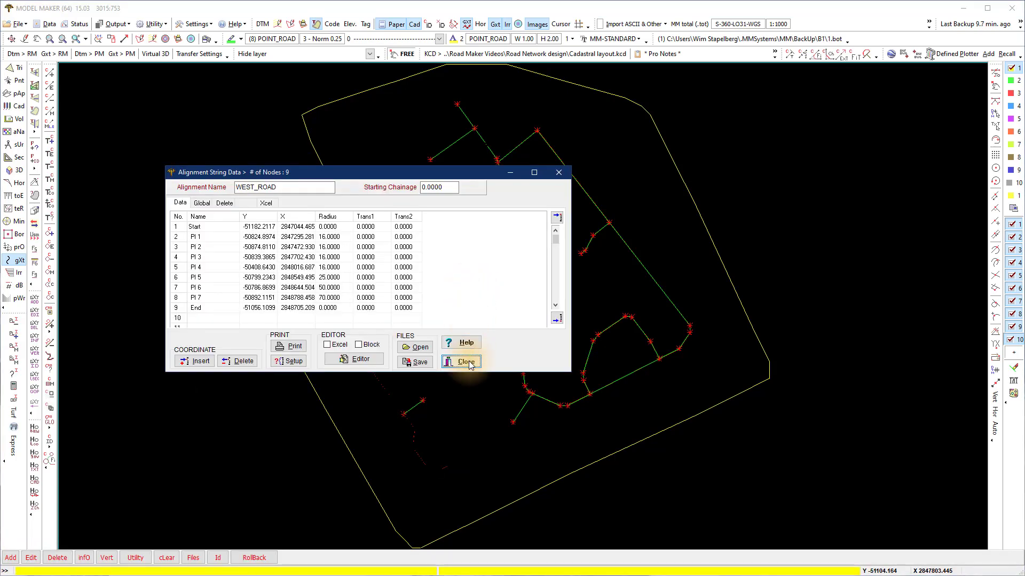
pyautogui.click(467, 363)
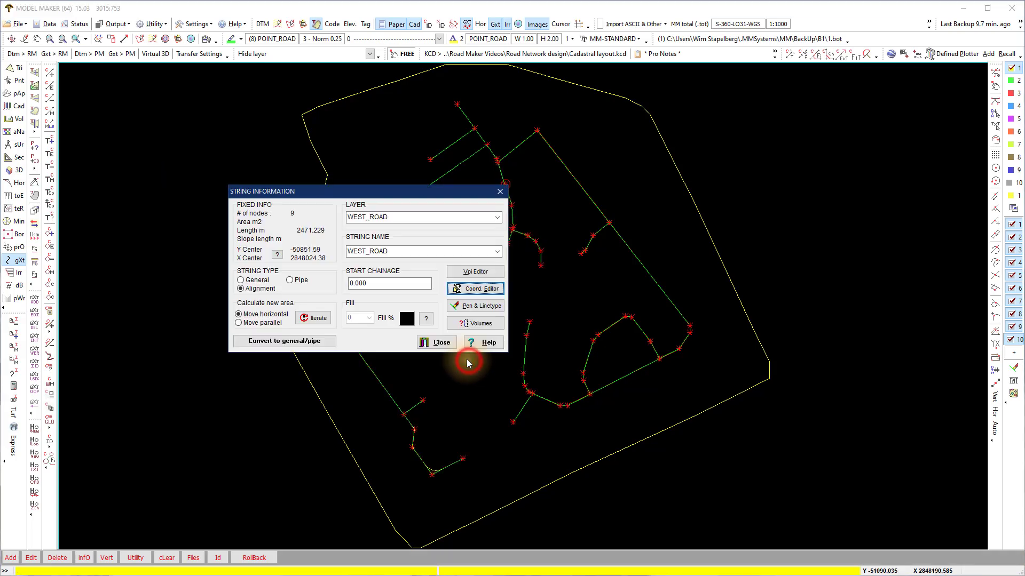
pyautogui.click(441, 345)
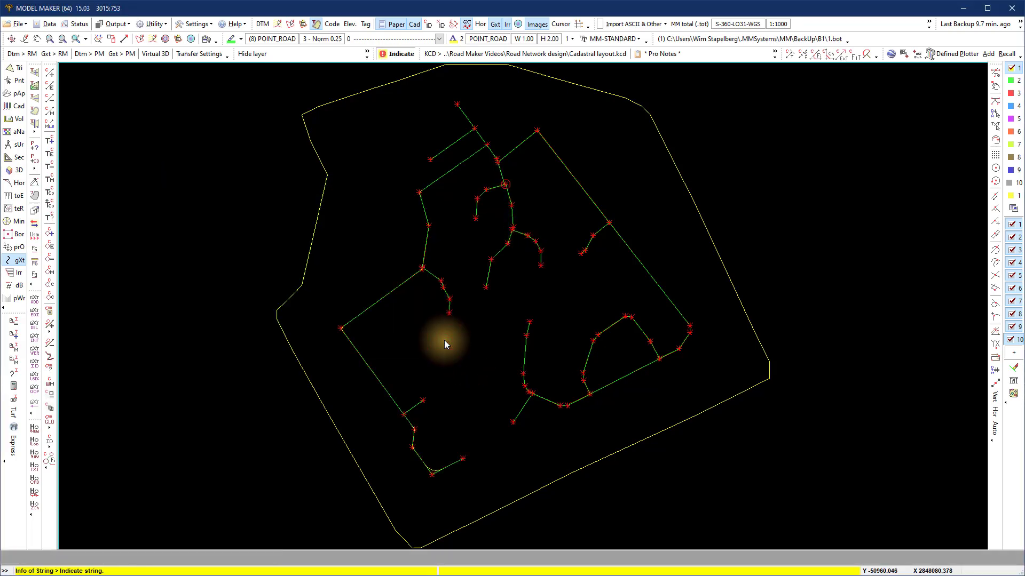
# Step: Close the string dialog and set the LAYOUT layer to disp on the Plot parameters CAD tab
pyautogui.click(455, 380)
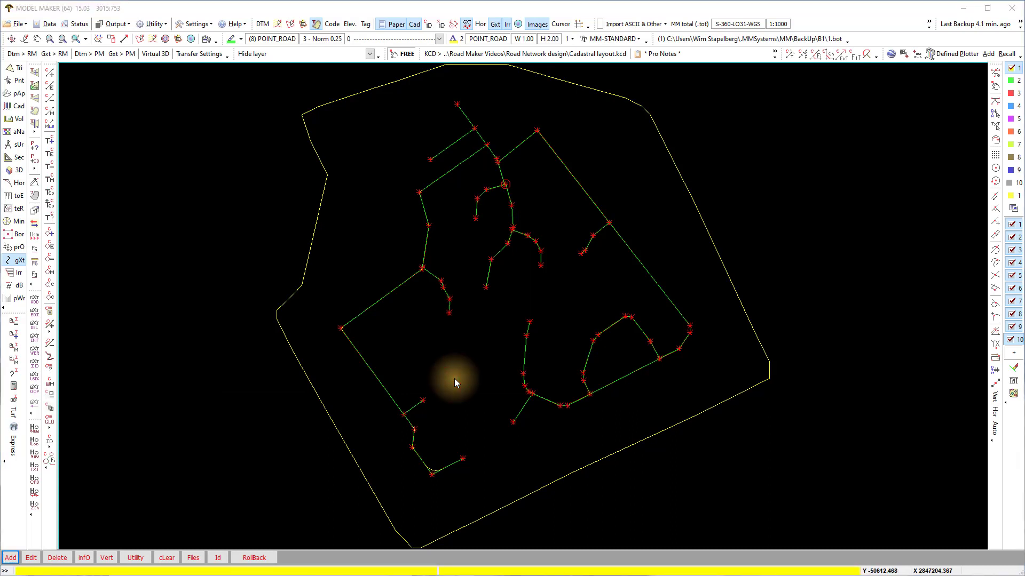
pyautogui.click(207, 39)
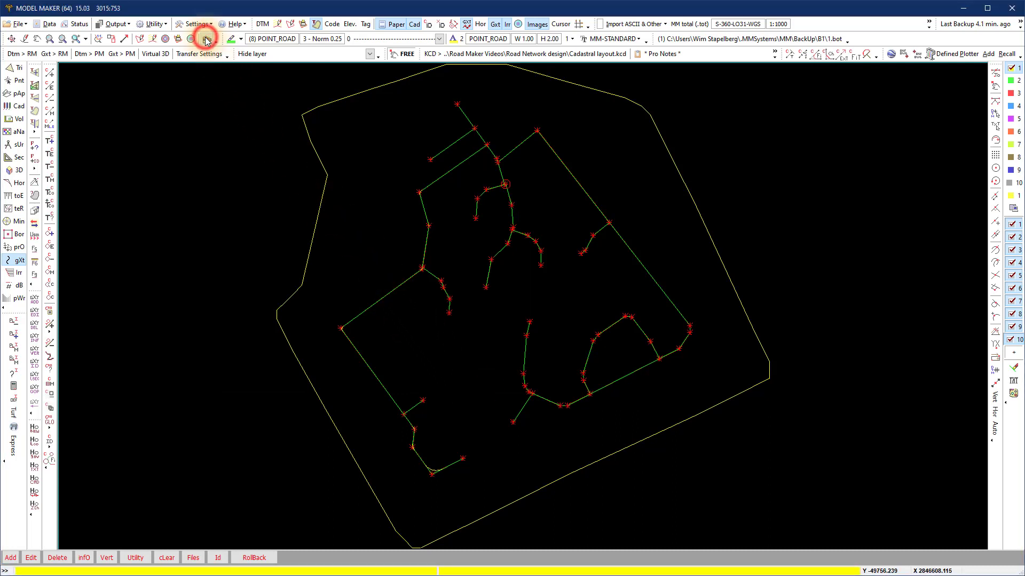
pyautogui.click(251, 149)
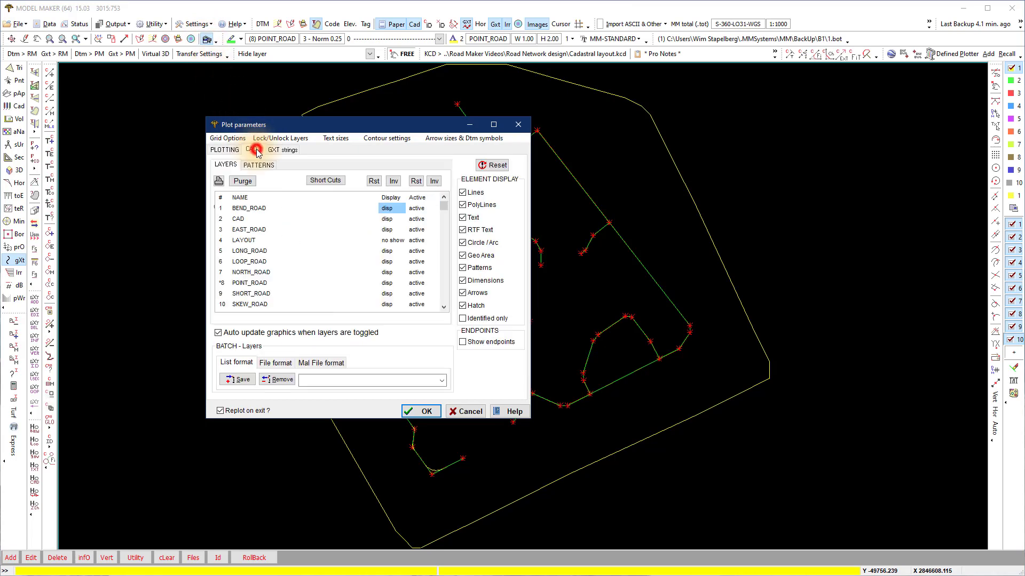
pyautogui.click(374, 181)
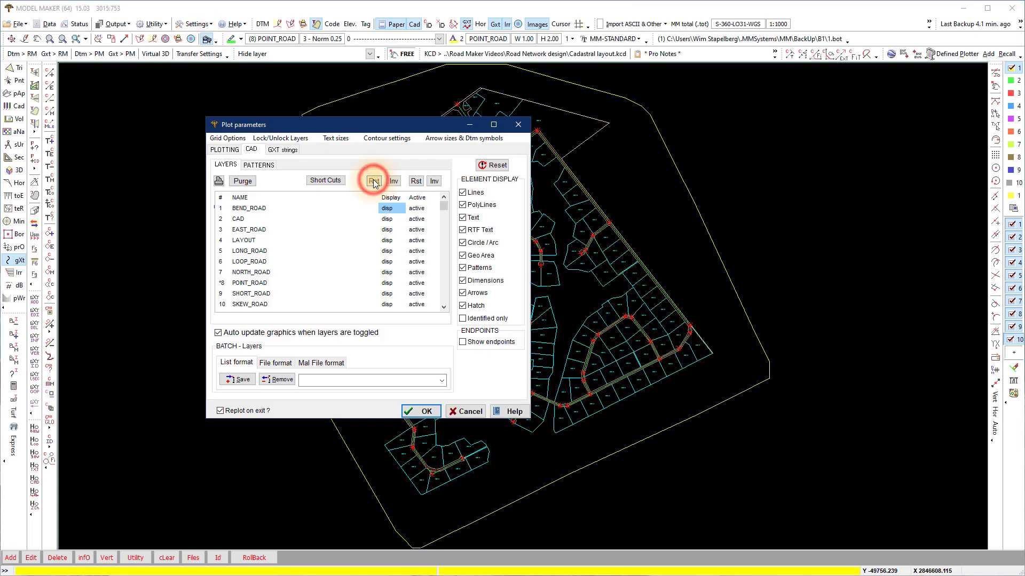
pyautogui.click(426, 412)
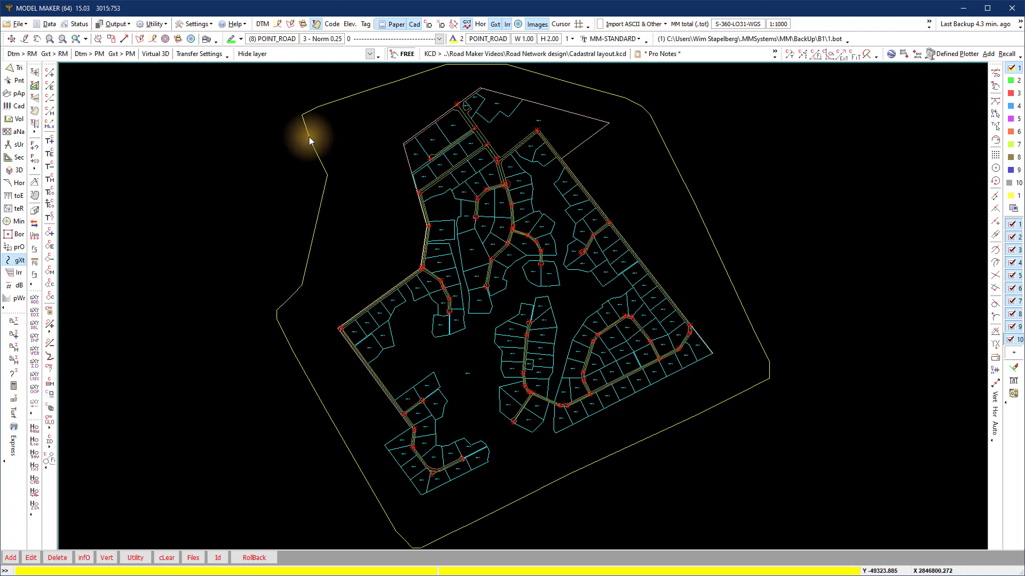
pyautogui.click(49, 39)
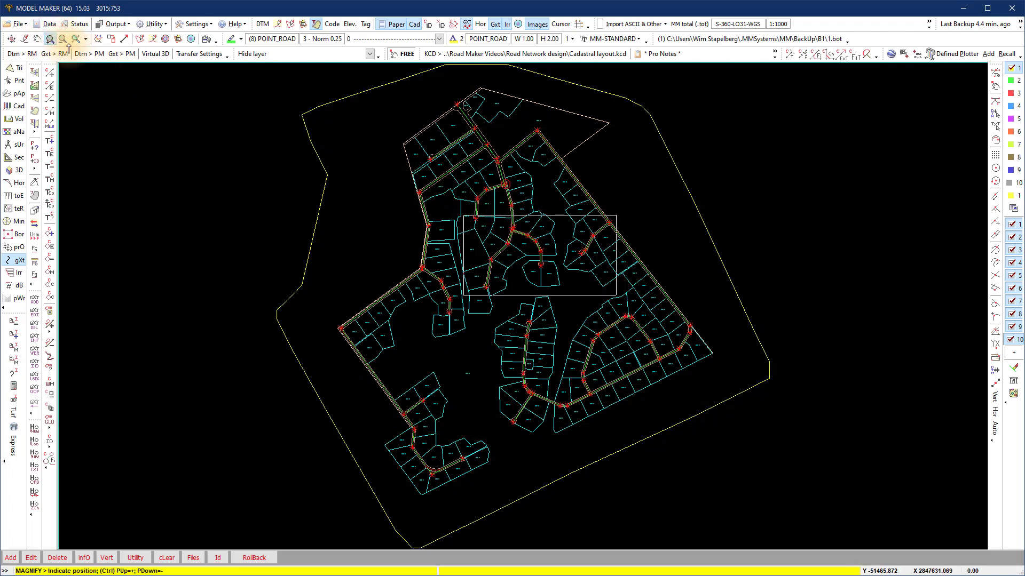
# Step: Magnify the view onto parcels 12337–12344 around the short road
pyautogui.click(596, 245)
pyautogui.rightClick(596, 246)
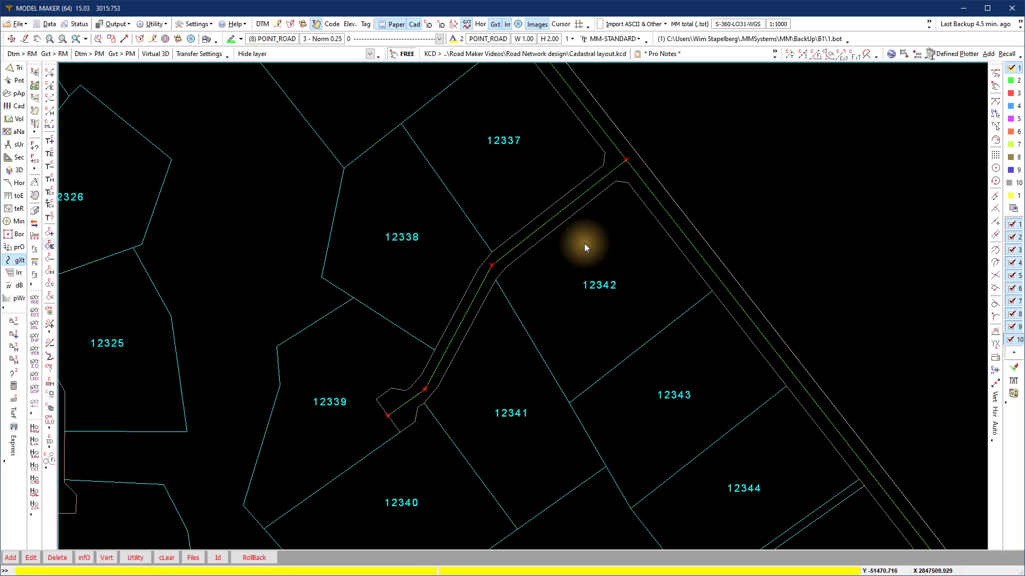
pyautogui.click(15, 260)
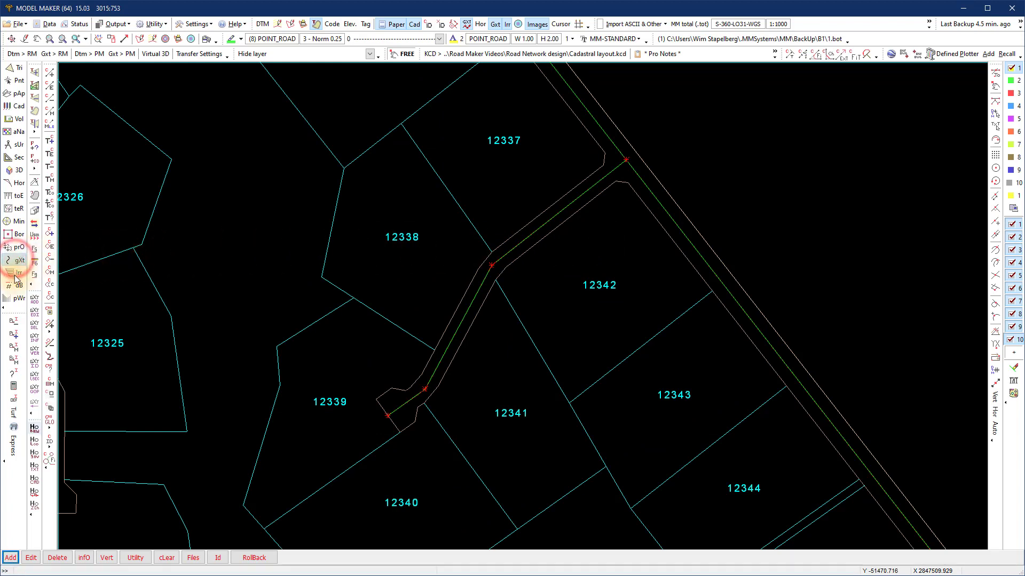
# Step: Define general string RE on layer RE, interpolated from the model, with node prefix n
pyautogui.click(11, 558)
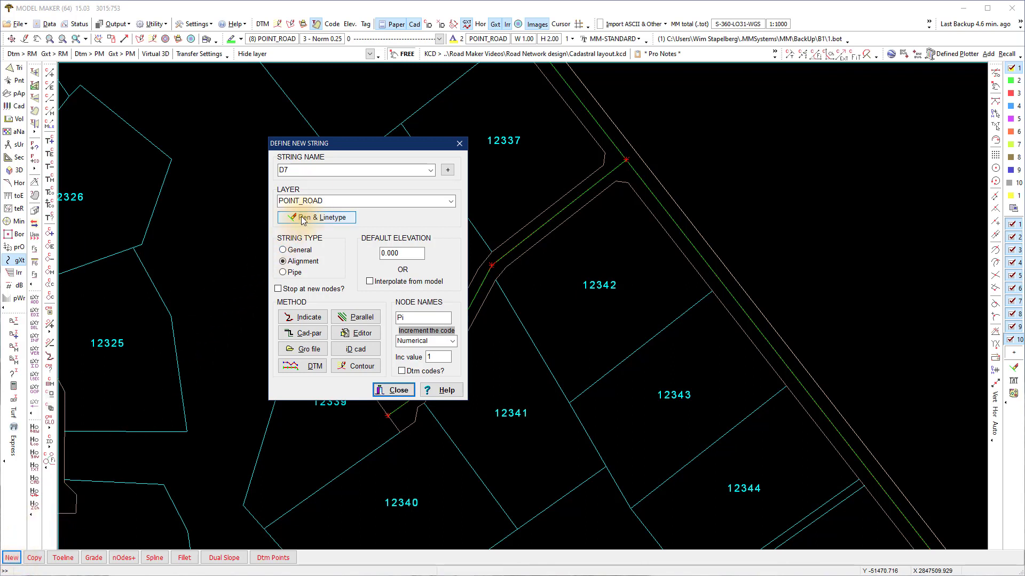
pyautogui.doubleClick(297, 170)
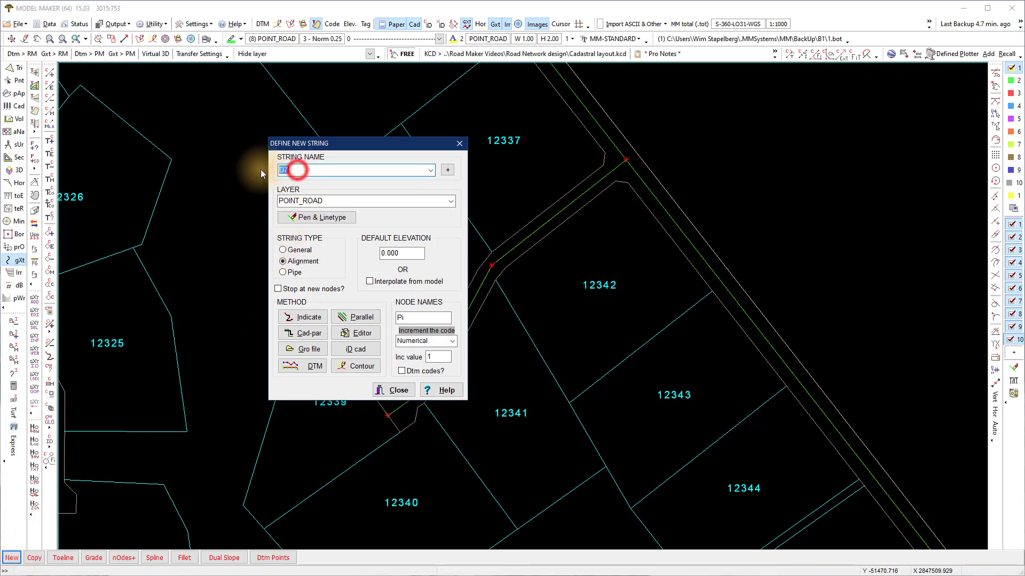
pyautogui.write('RE')
pyautogui.moveTo(332, 200); pyautogui.dragTo(271, 203)
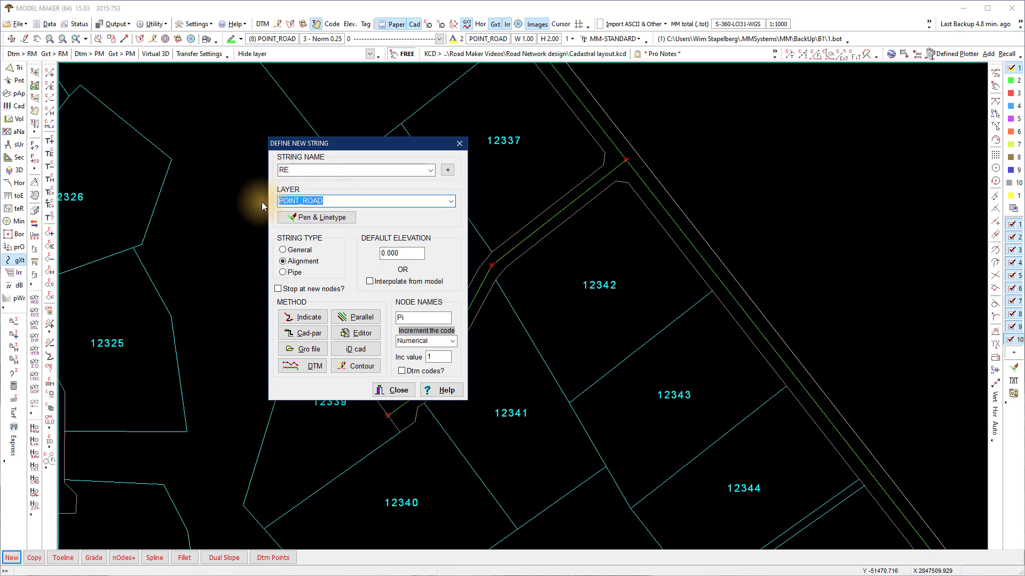
pyautogui.write('RE')
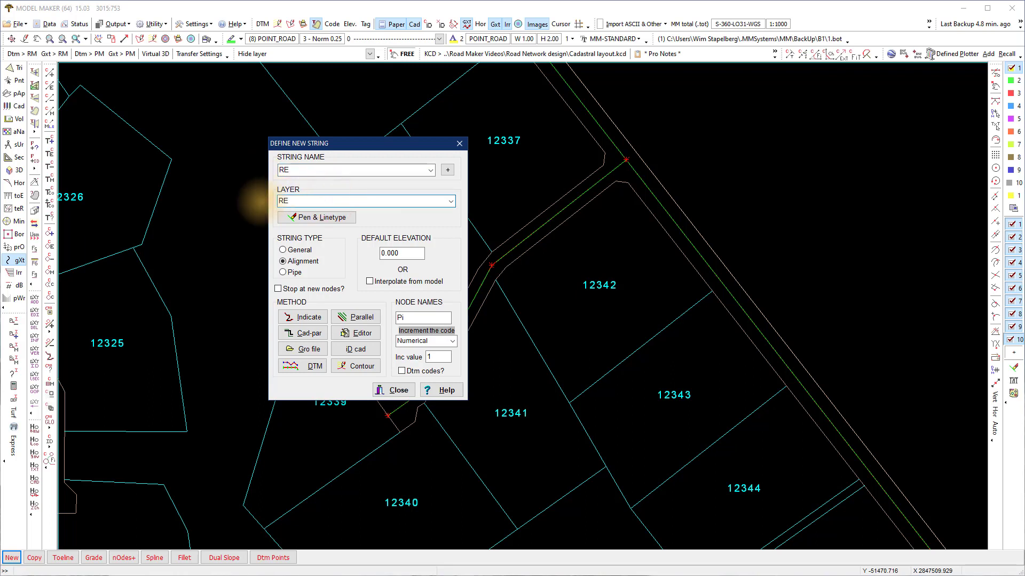
pyautogui.click(283, 250)
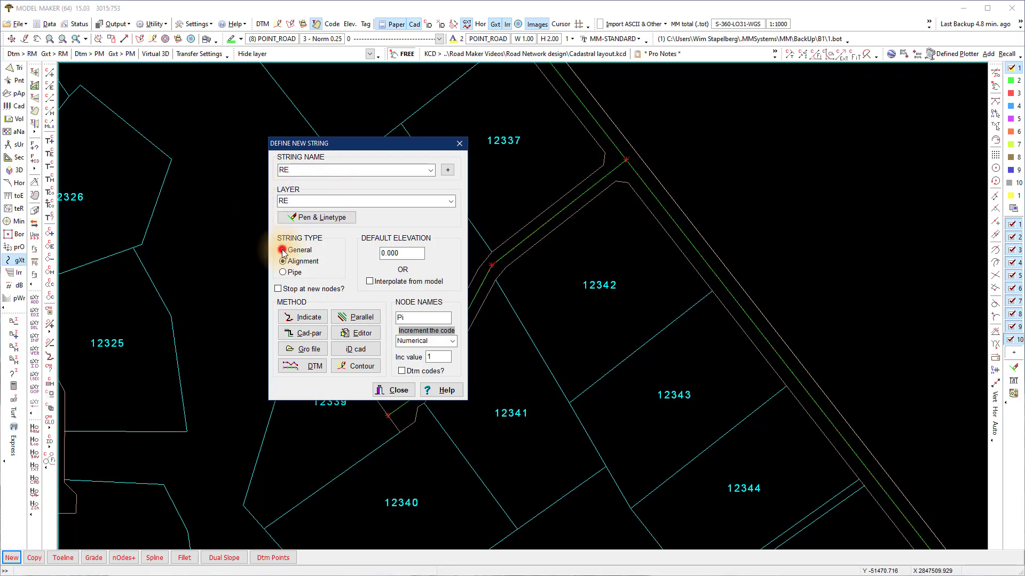
pyautogui.click(370, 281)
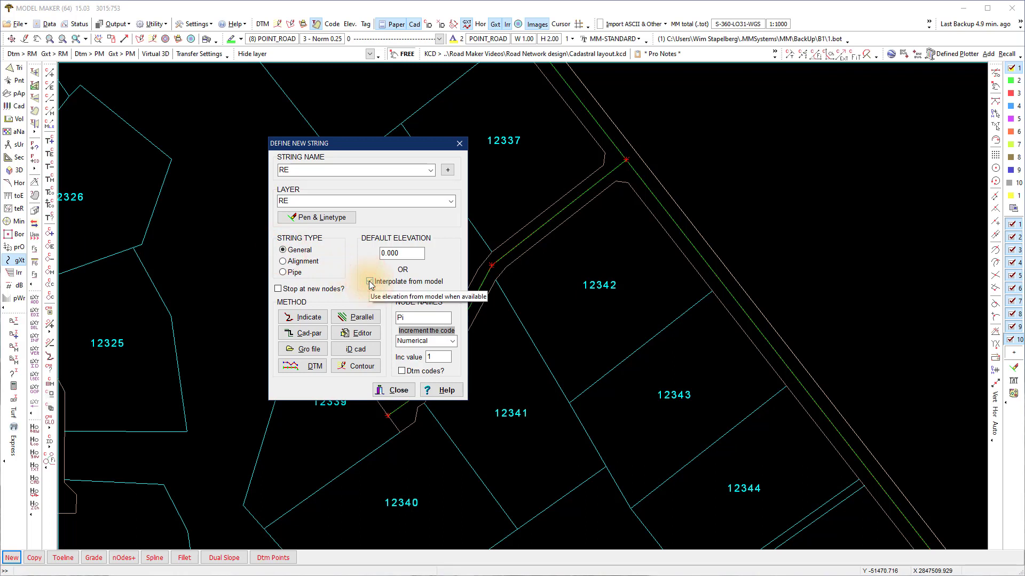
pyautogui.doubleClick(410, 317)
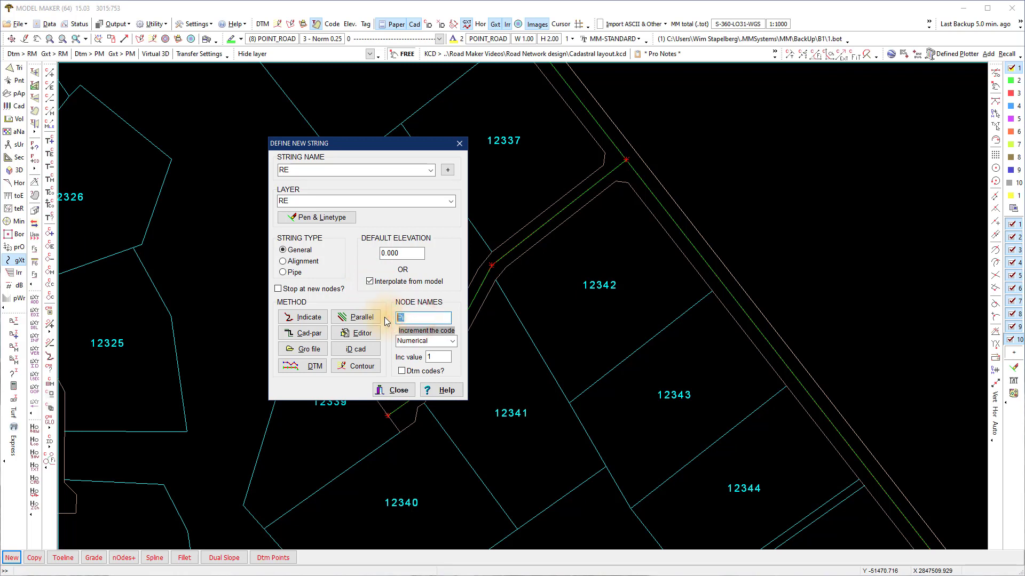
pyautogui.write('n')
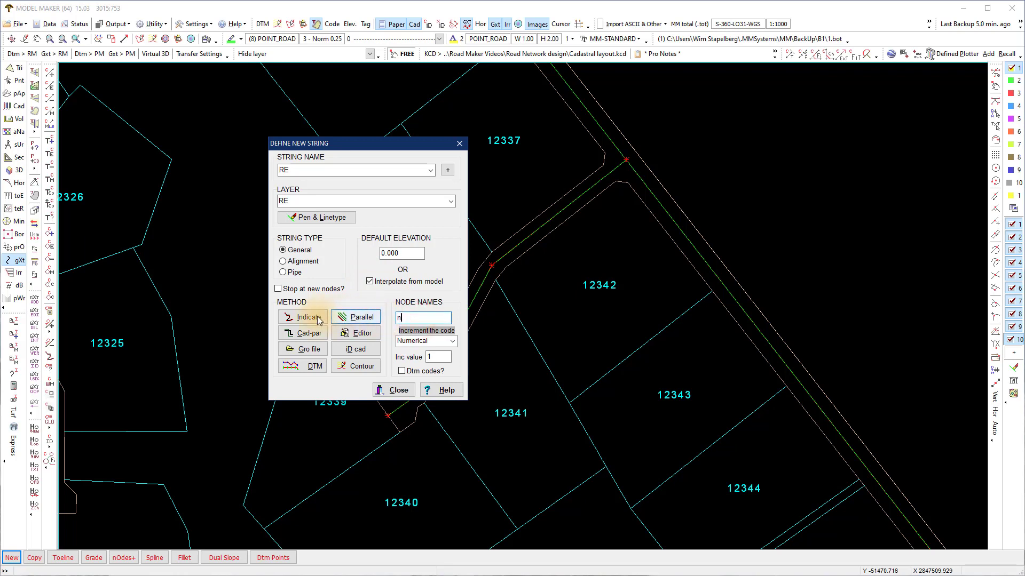
pyautogui.click(312, 318)
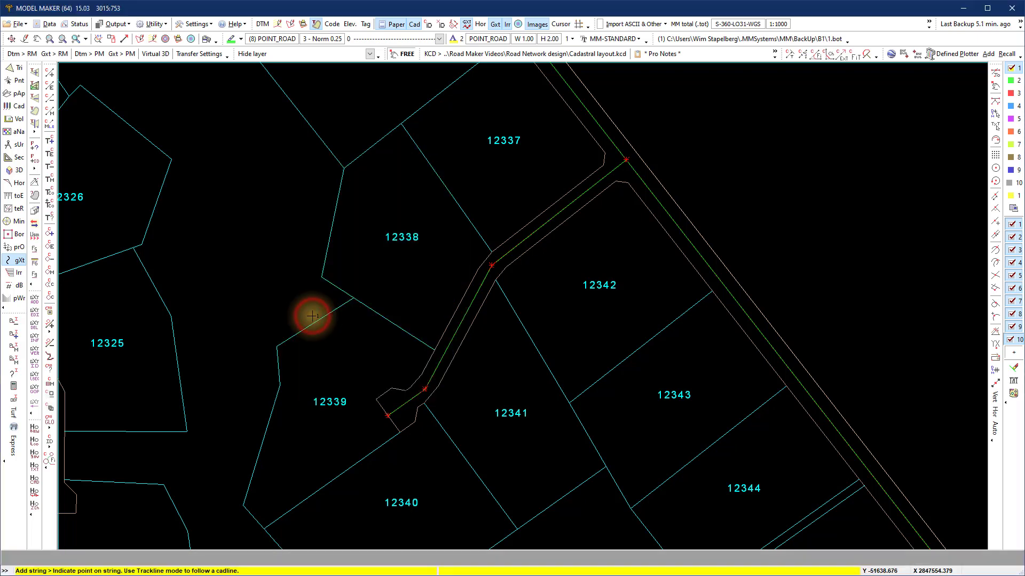
# Step: Snap to any point and trace the RE road edge from the north-east end into lot 12339
pyautogui.click(404, 53)
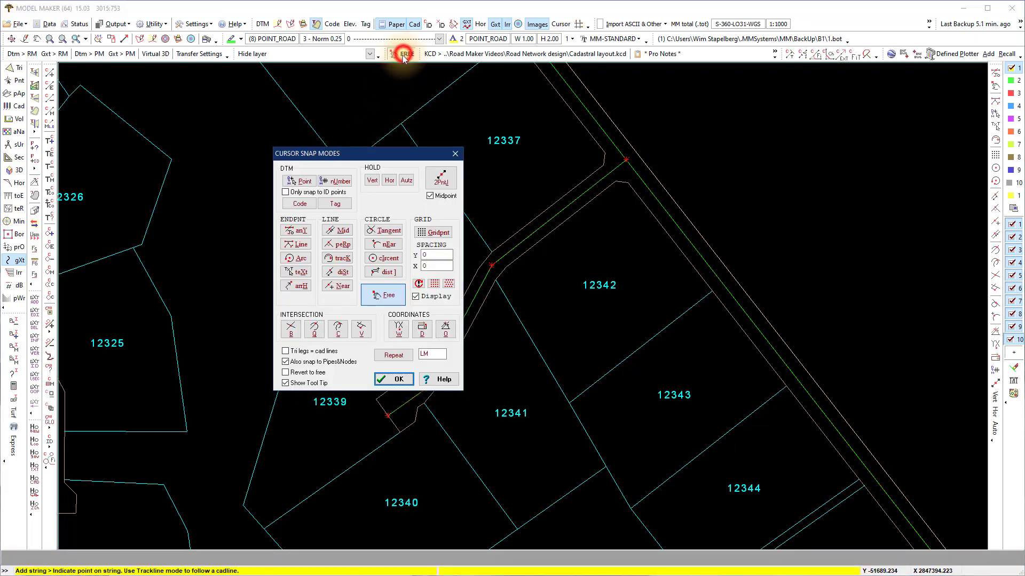
pyautogui.click(293, 231)
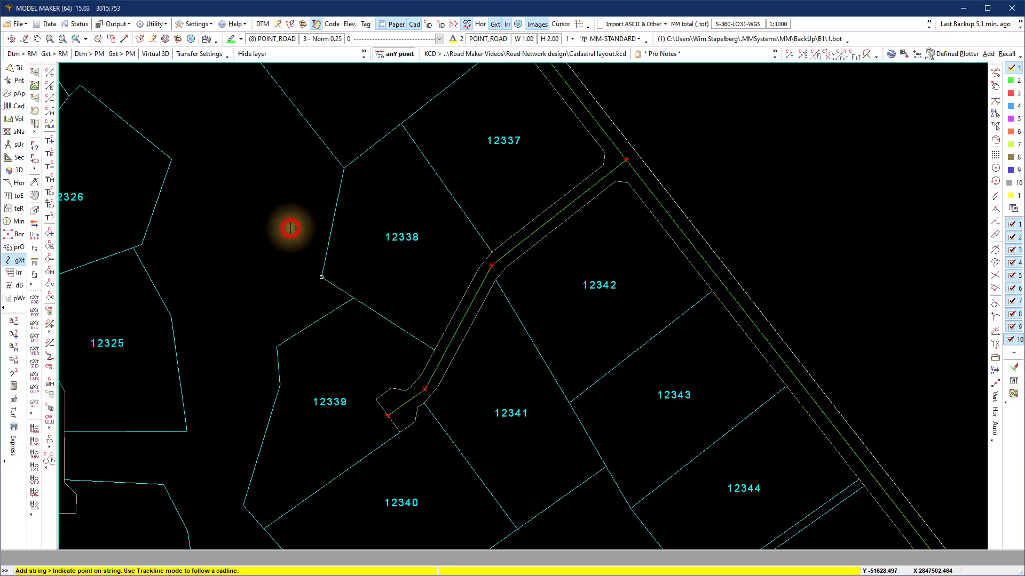
pyautogui.click(603, 165)
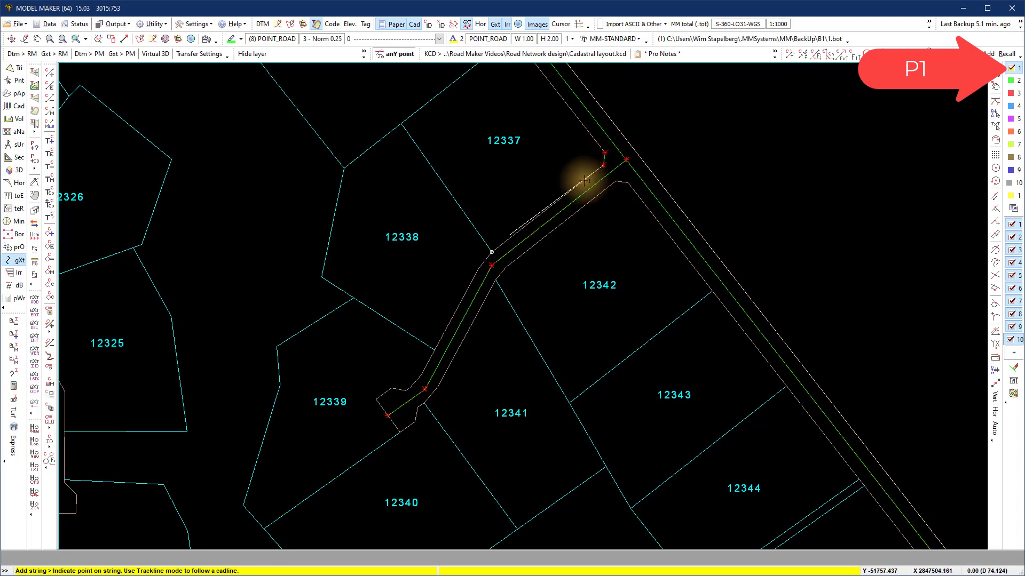
pyautogui.click(492, 253)
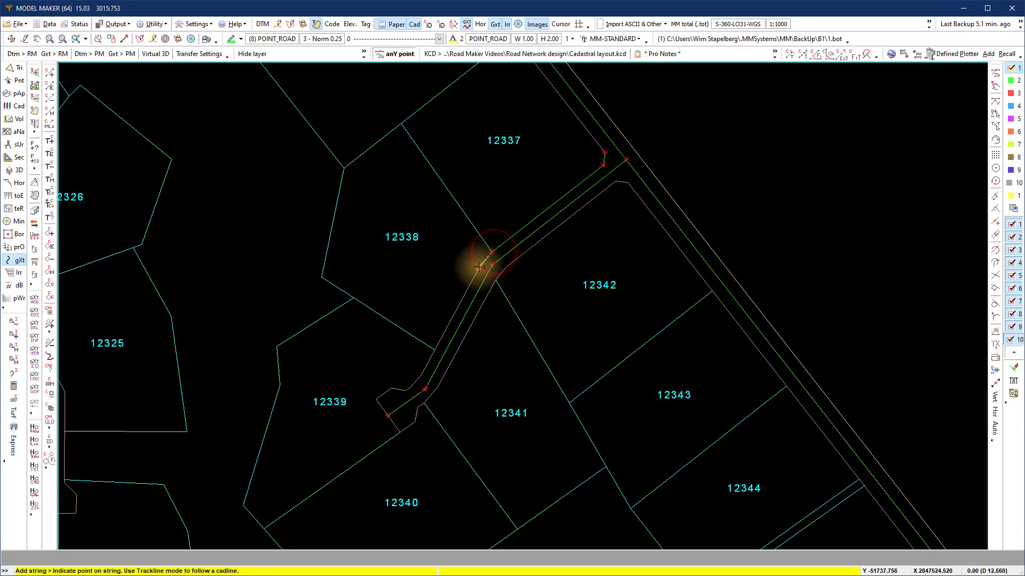
pyautogui.click(478, 268)
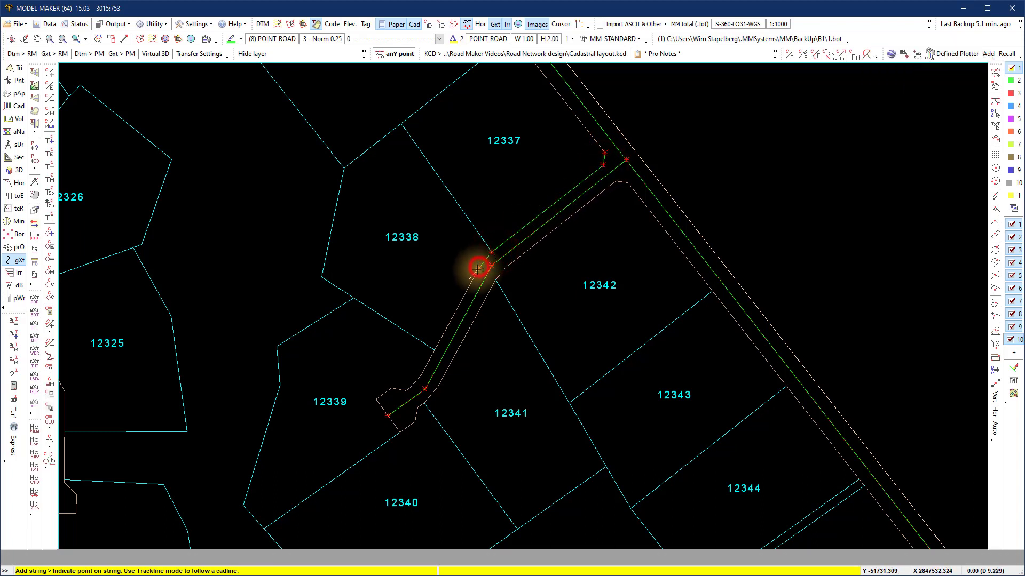
pyautogui.click(422, 375)
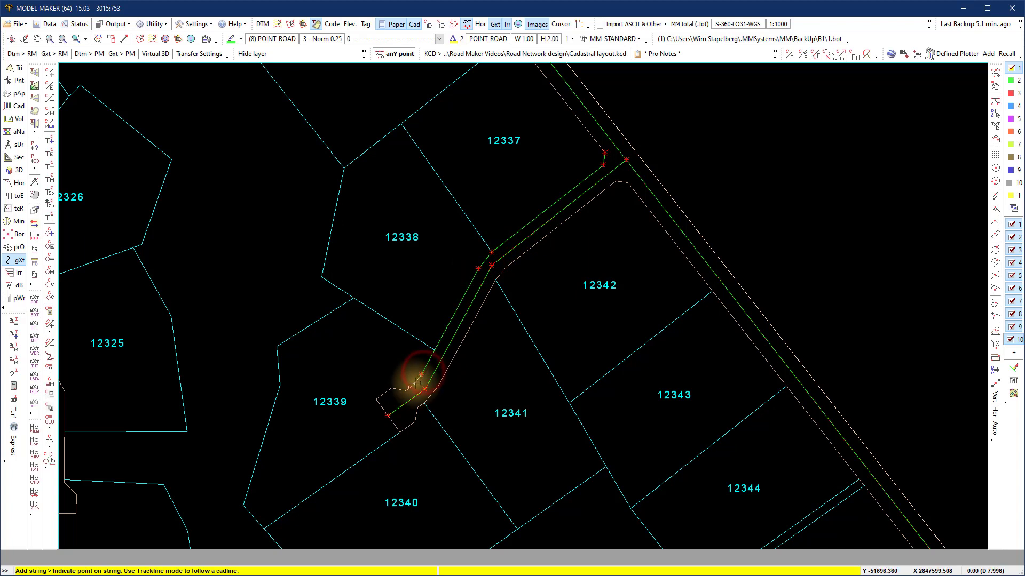
pyautogui.click(411, 388)
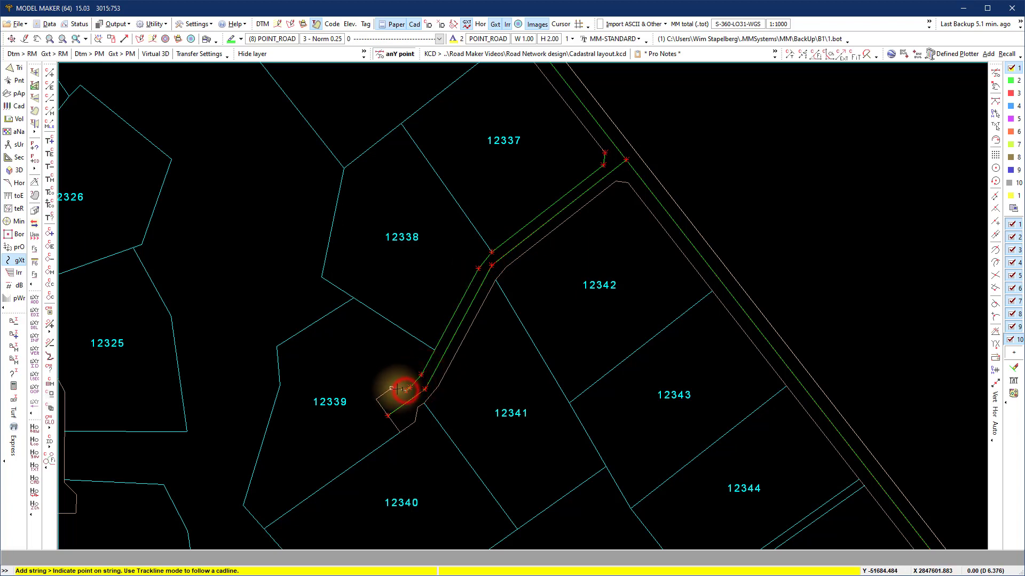
pyautogui.click(392, 387)
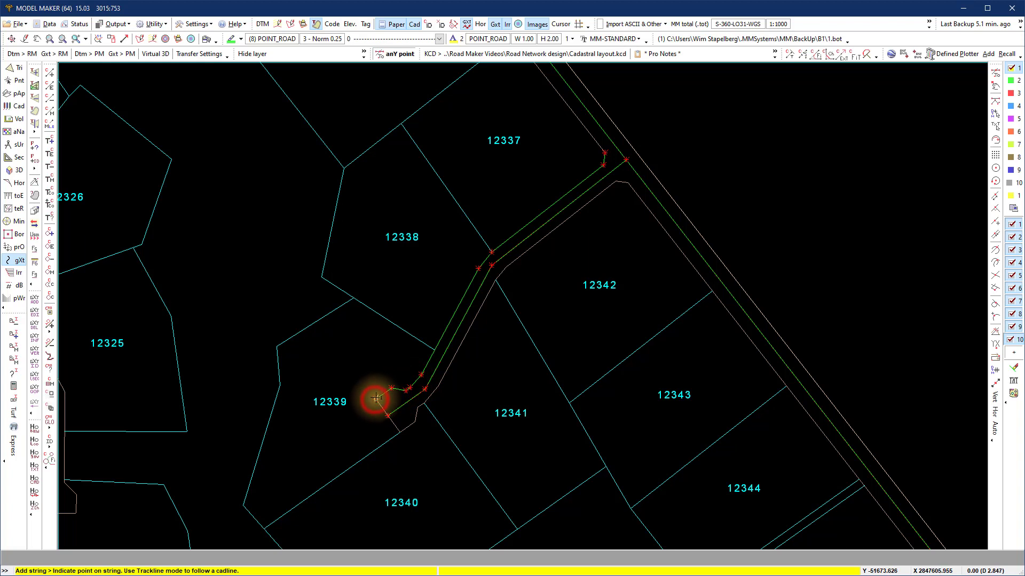
pyautogui.rightClick(377, 397)
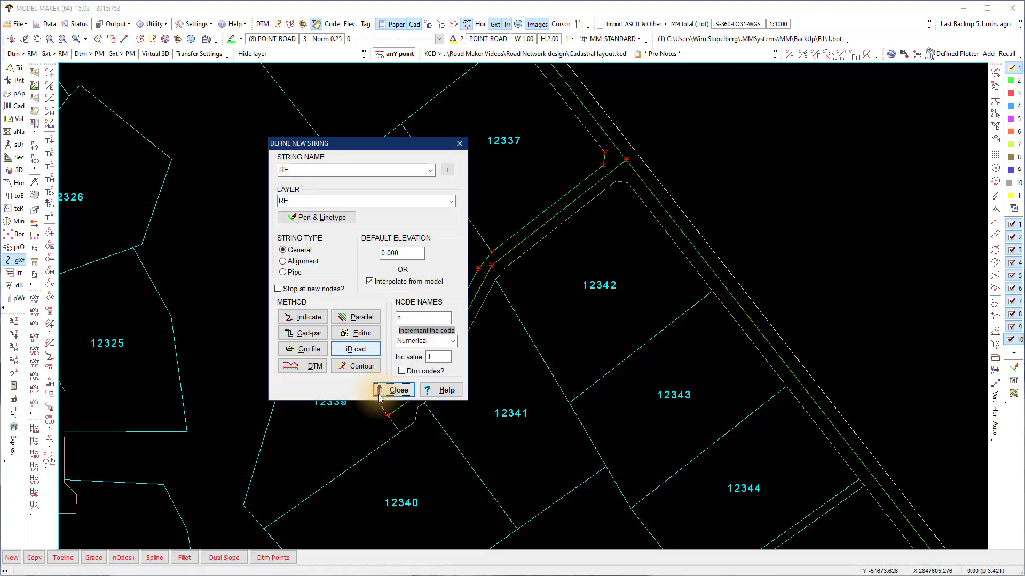
# Step: Name the string and its layer LE, give it a yellow pen, and begin indicating points
pyautogui.doubleClick(299, 171)
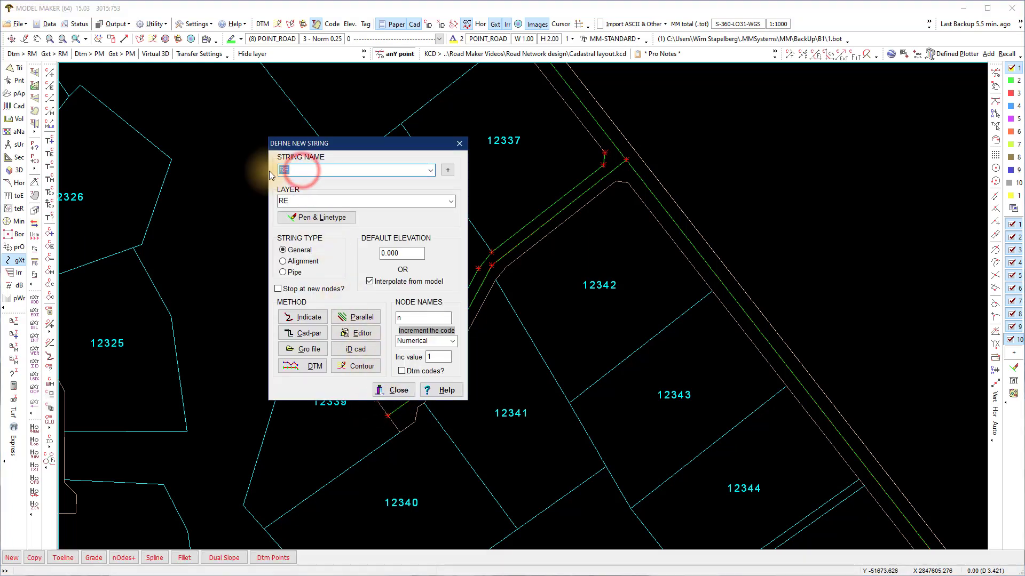
pyautogui.write('LE')
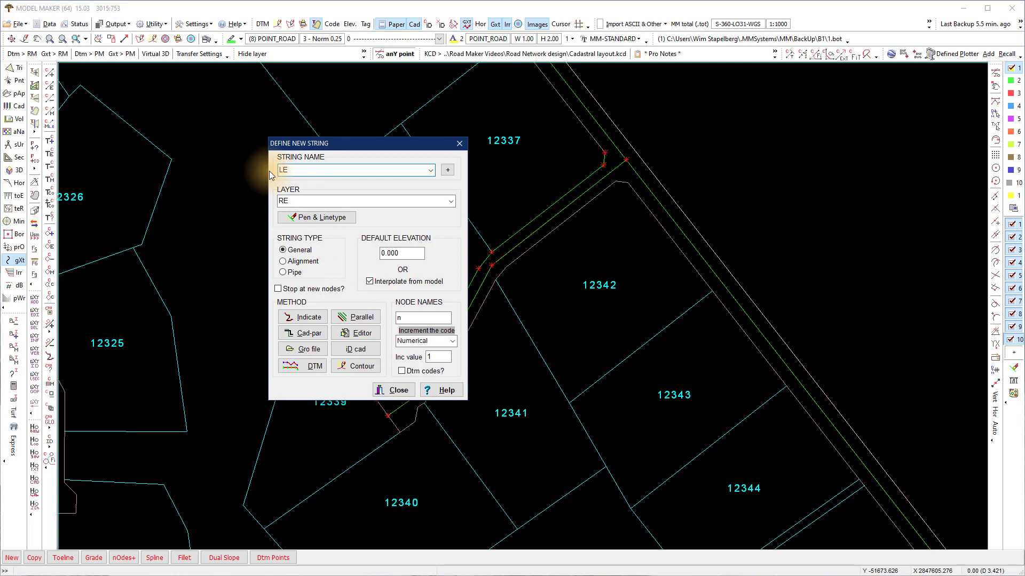
pyautogui.doubleClick(288, 201)
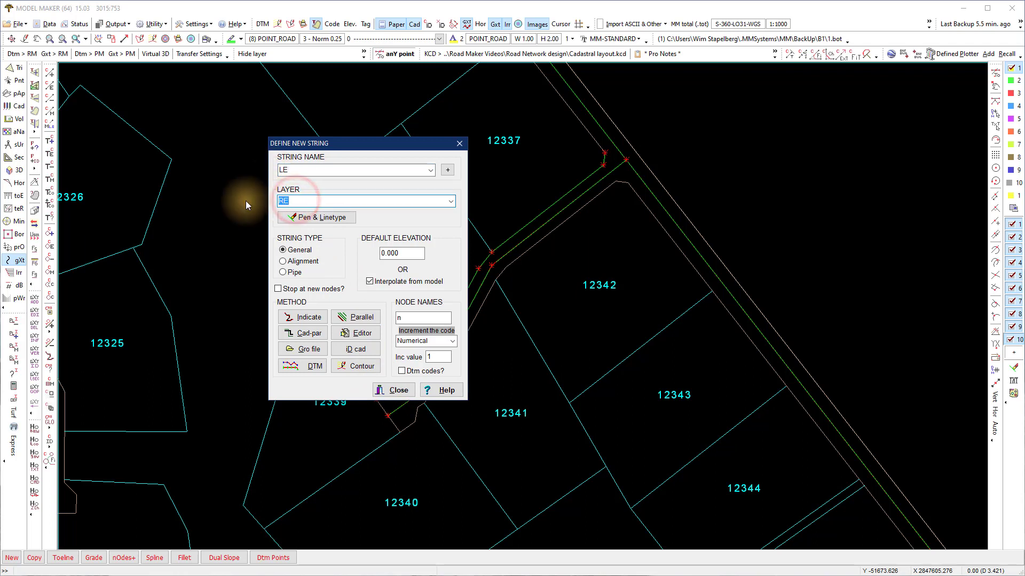
pyautogui.write('LE')
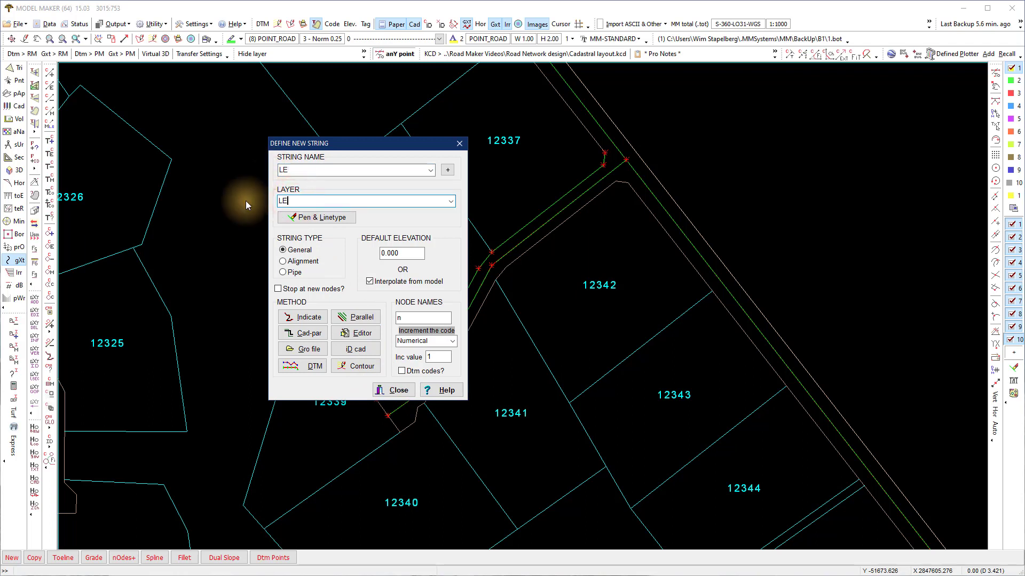
pyautogui.click(292, 216)
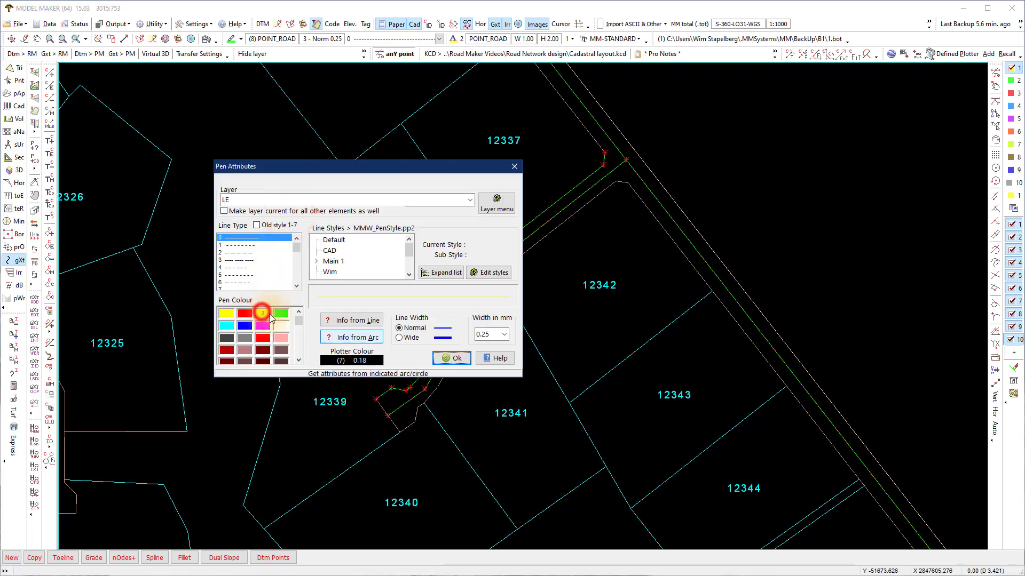
pyautogui.click(263, 313)
pyautogui.click(443, 358)
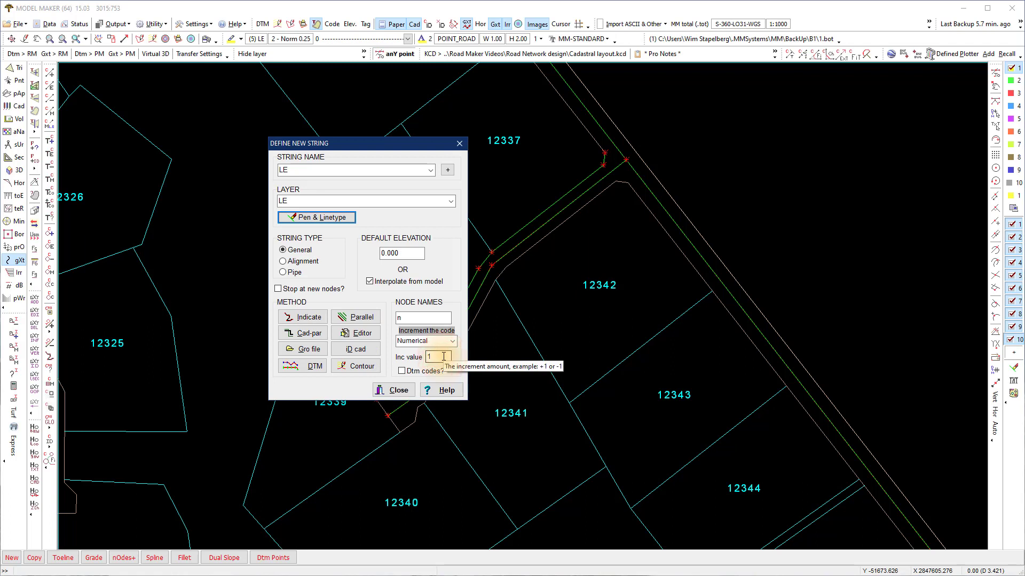
pyautogui.click(310, 317)
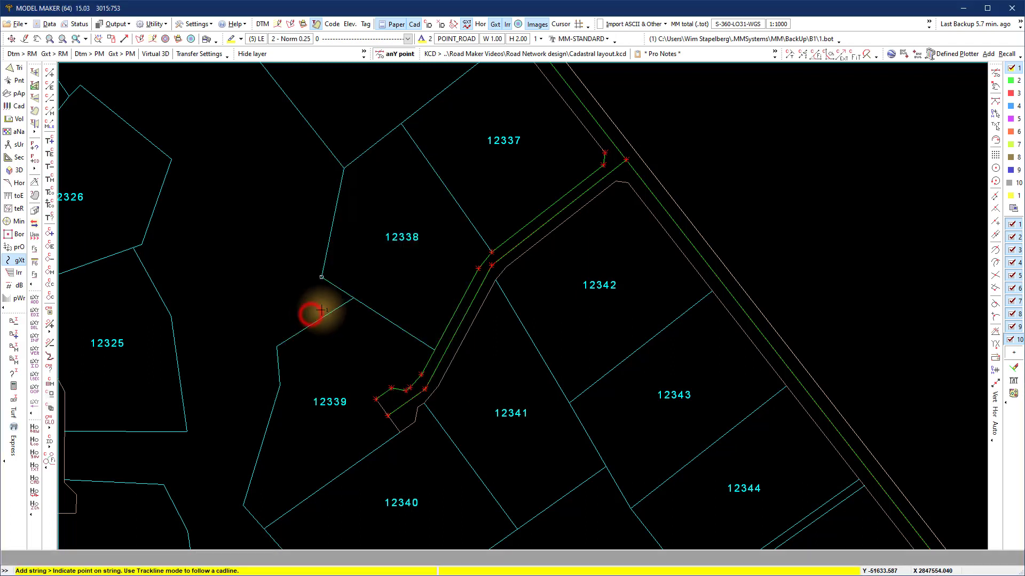
# Step: Trace the LE string along the opposite road edge from the main road into lot 12339
pyautogui.click(615, 182)
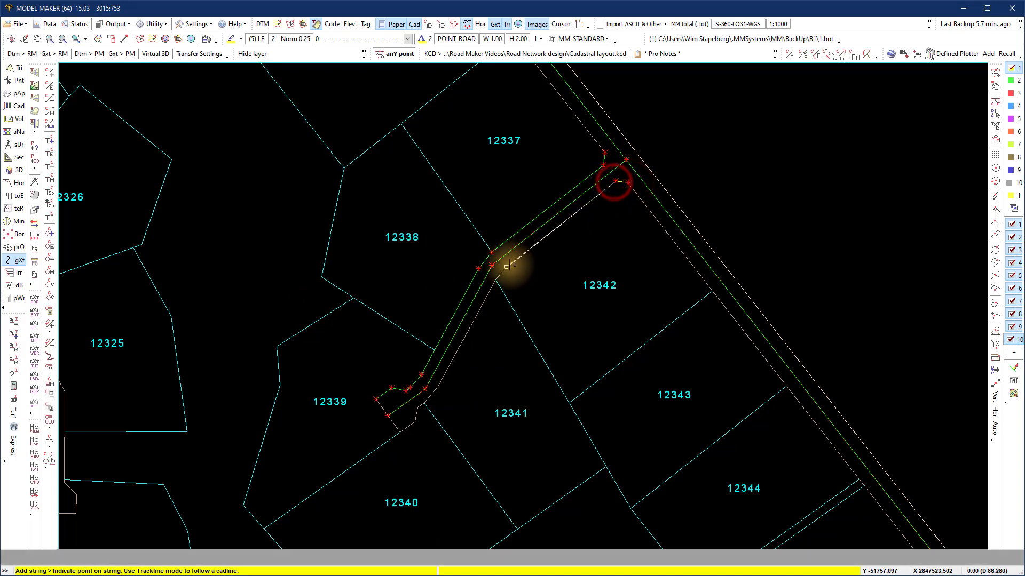
pyautogui.click(506, 265)
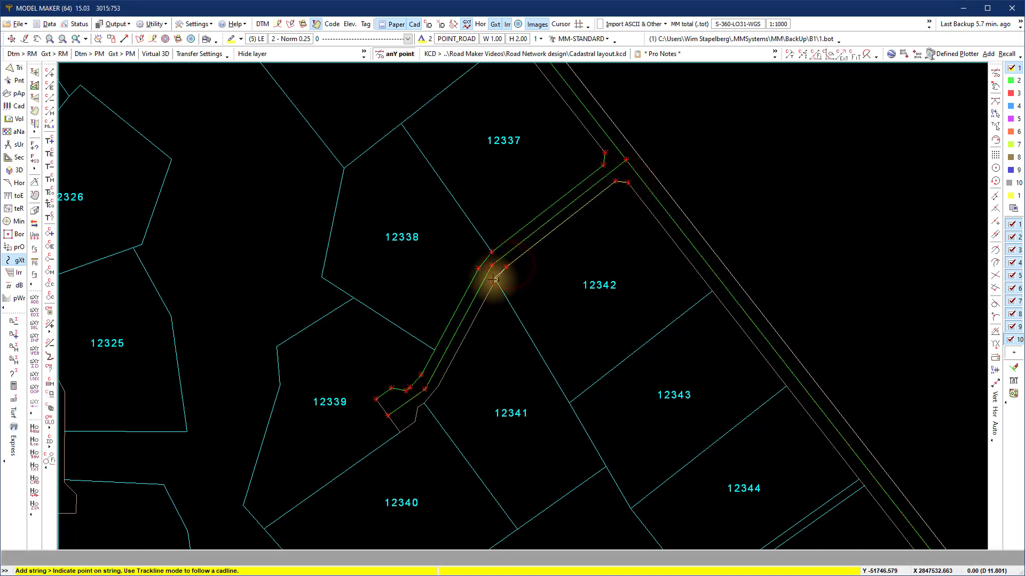
pyautogui.click(494, 279)
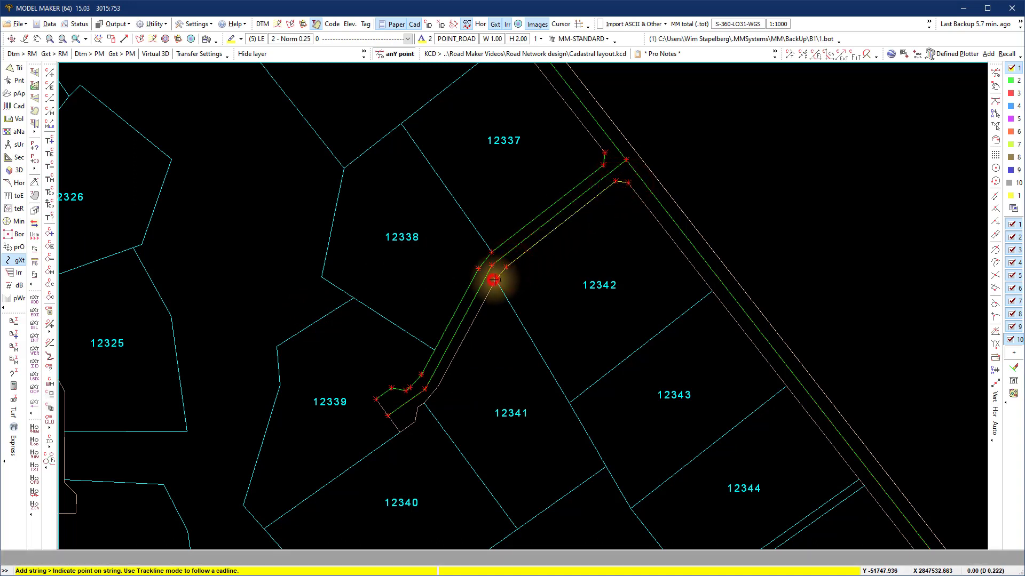
pyautogui.click(439, 386)
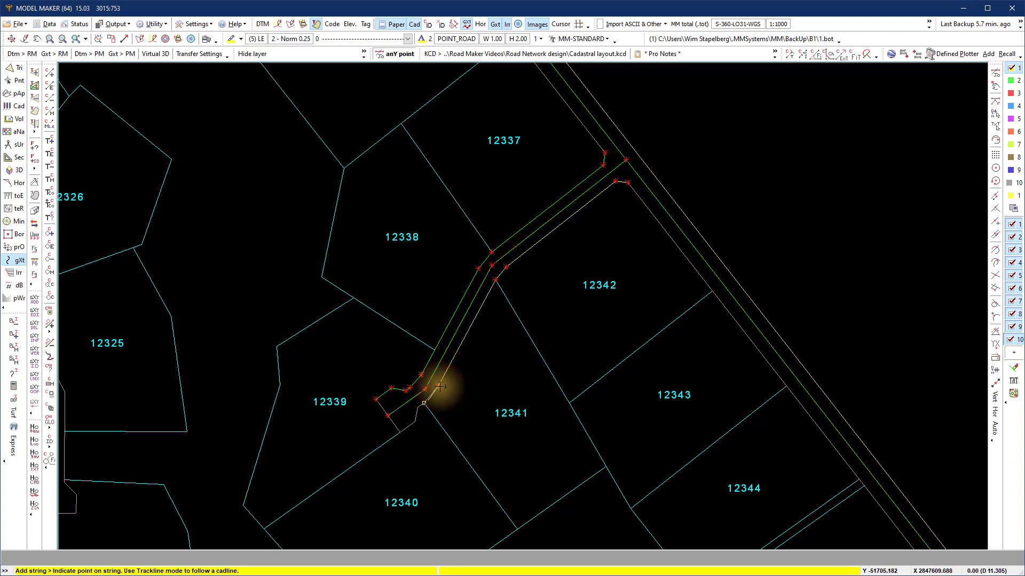
pyautogui.click(419, 403)
pyautogui.click(417, 409)
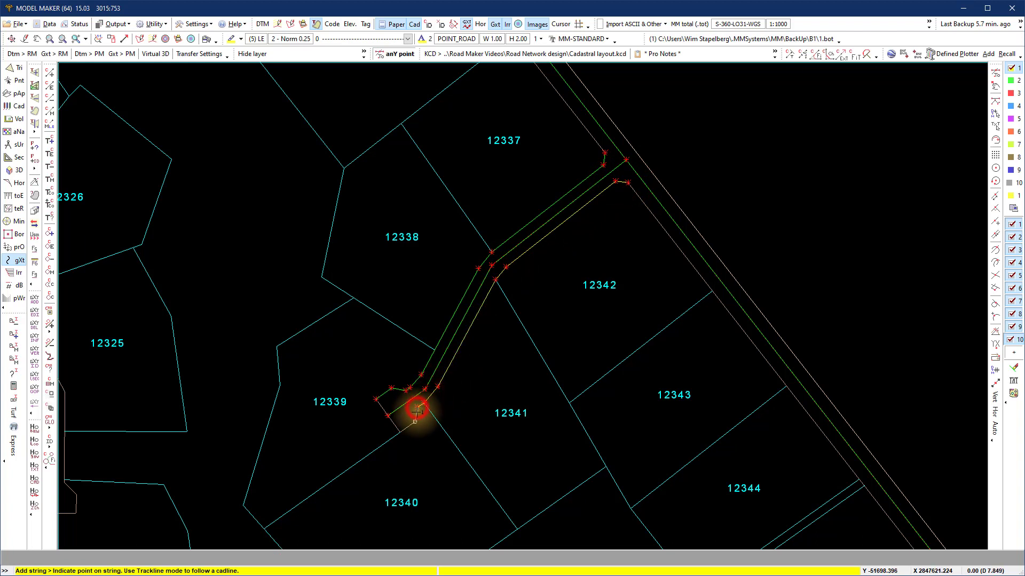
pyautogui.click(418, 412)
pyautogui.click(399, 431)
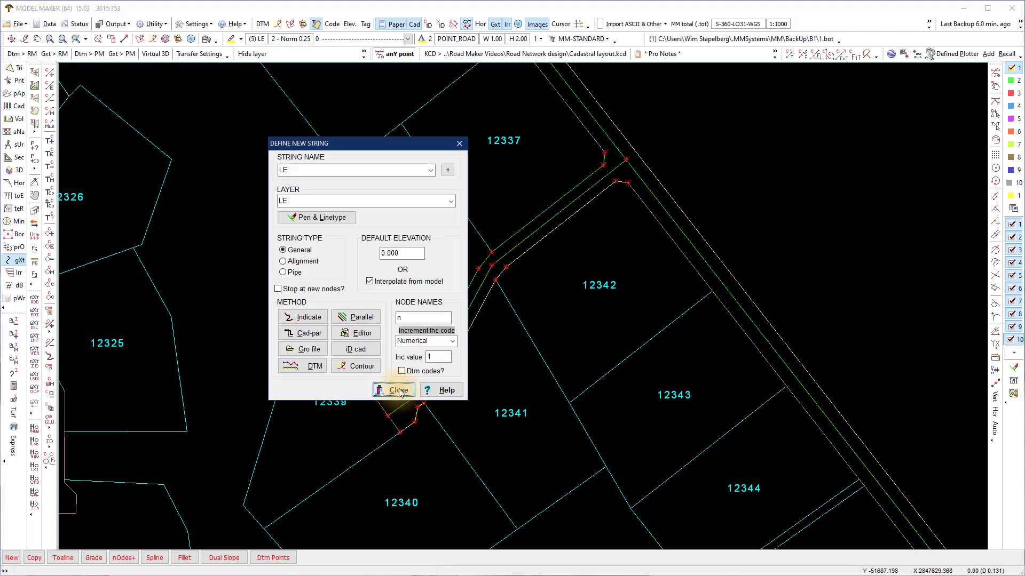
# Step: Close the new-string settings and select the RE string near lot 12339
pyautogui.click(398, 390)
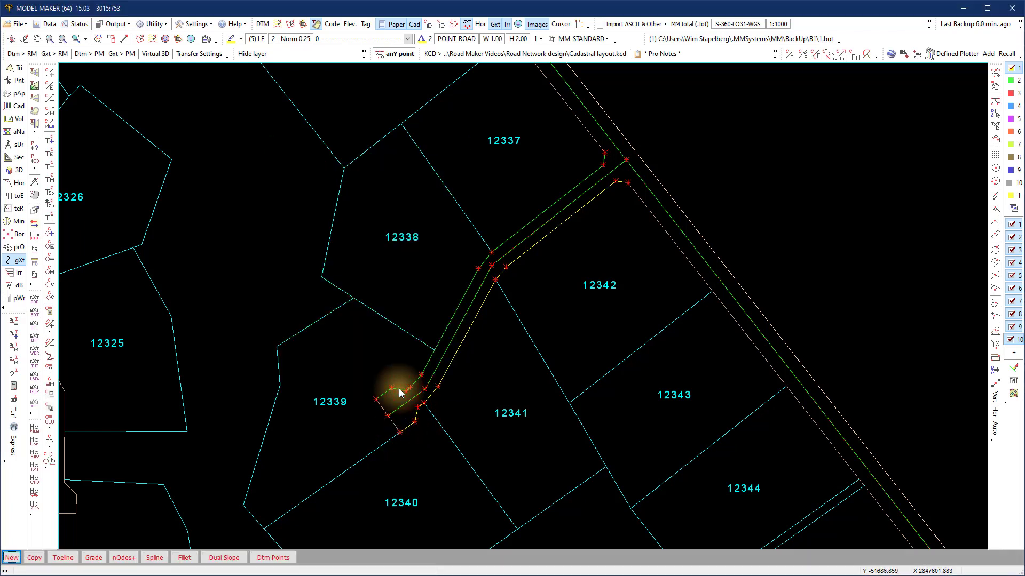
pyautogui.click(398, 392)
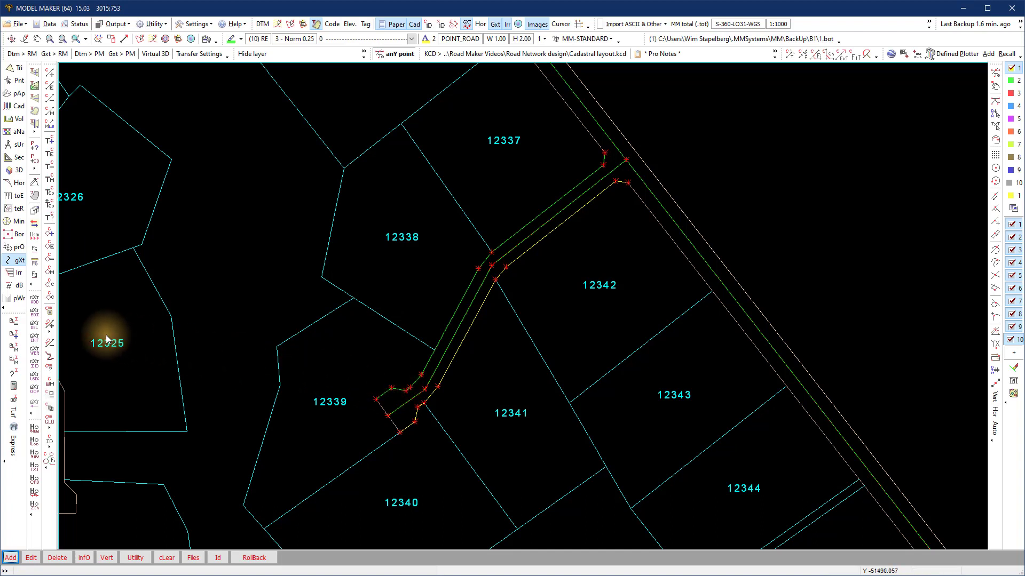
pyautogui.click(10, 559)
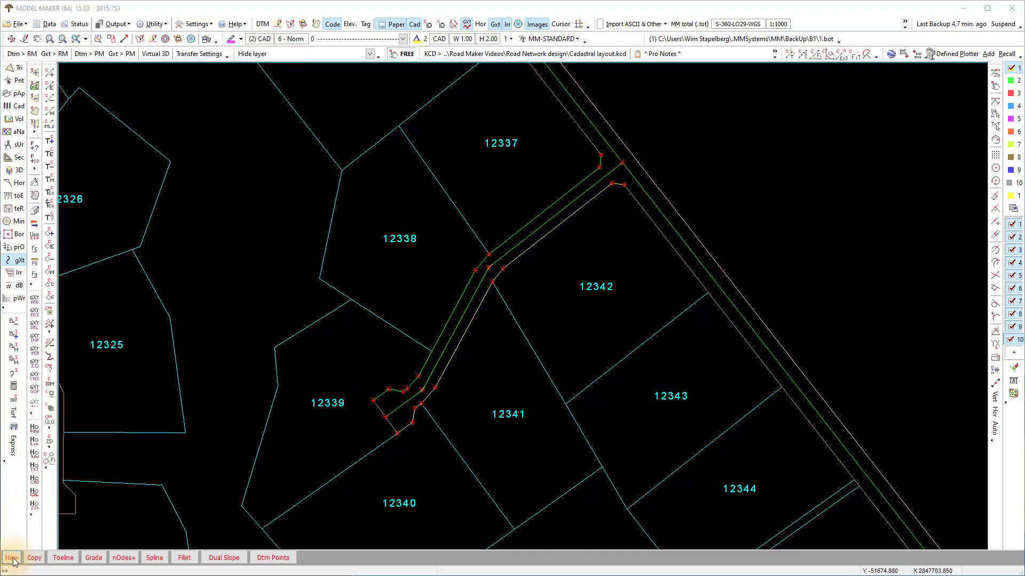
# Step: Set up general string Culvert 1 on layer CULVERTS with a magenta pen and node prefix C1
pyautogui.click(12, 558)
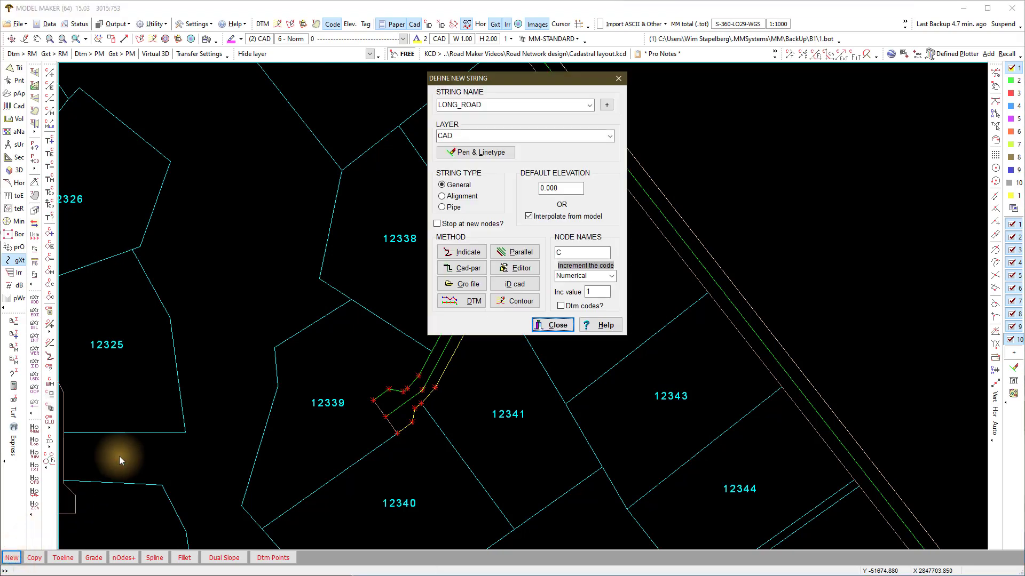
pyautogui.doubleClick(488, 105)
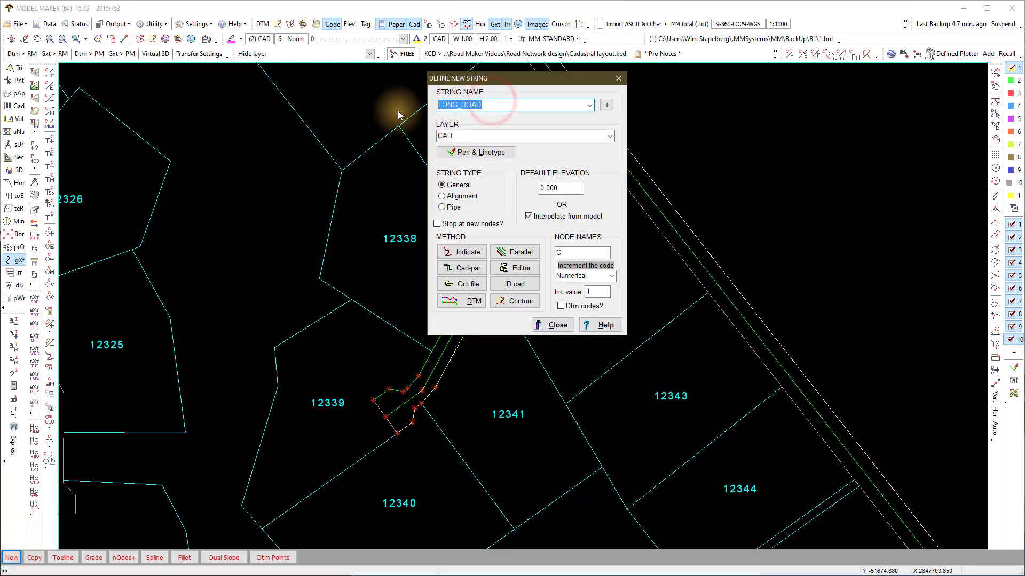
pyautogui.write('Culvert 1')
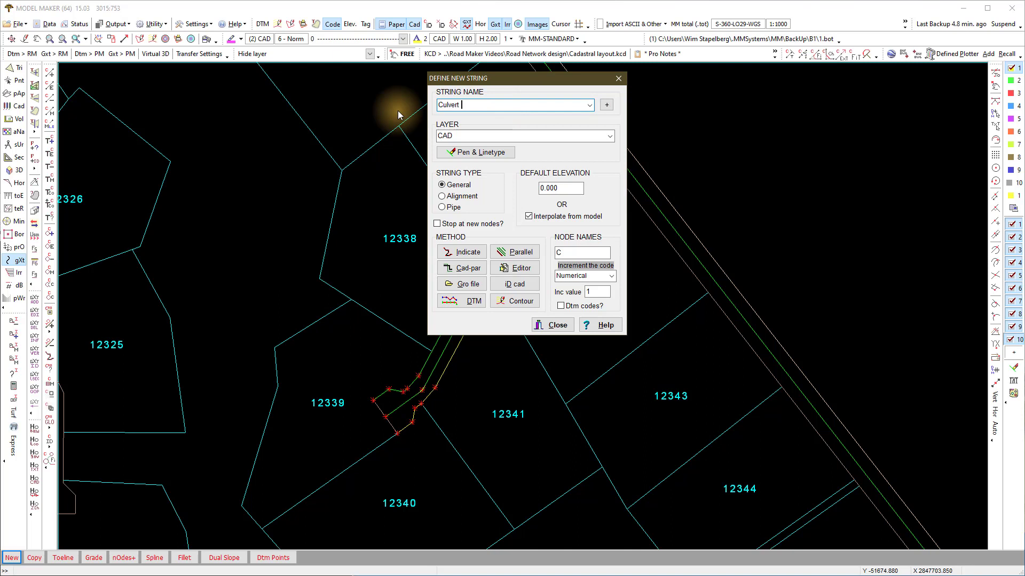
pyautogui.click(452, 152)
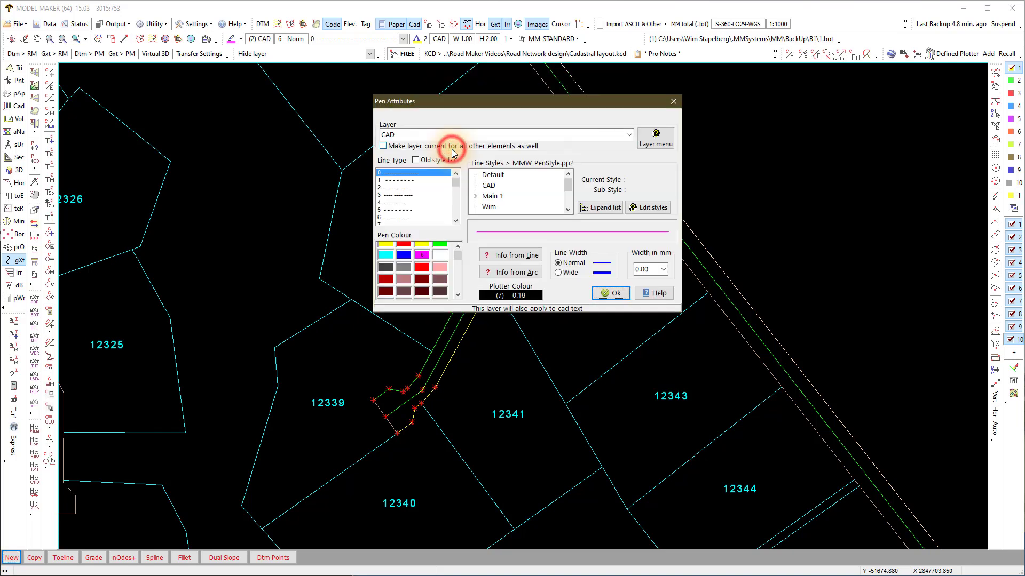
pyautogui.click(423, 255)
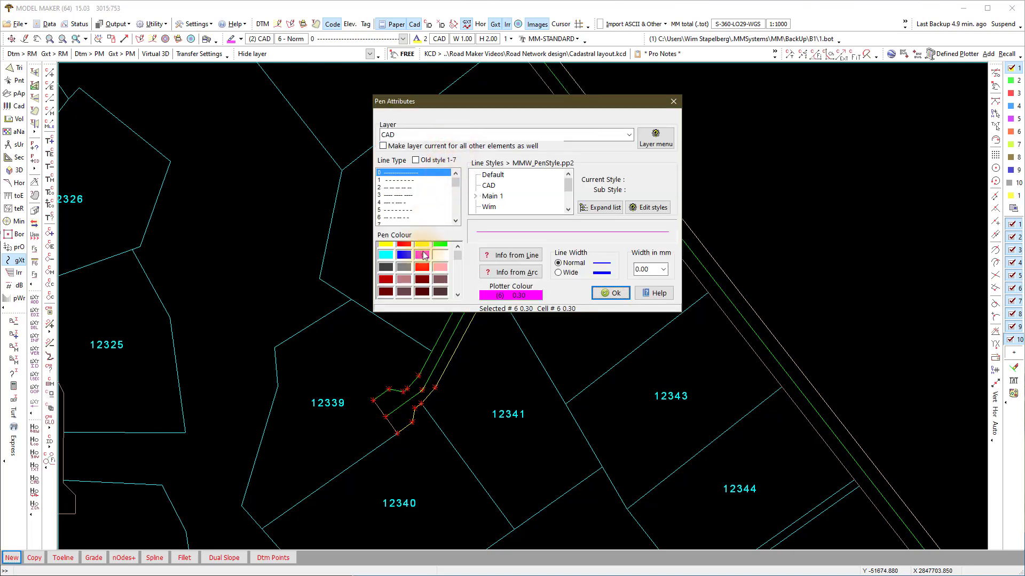
pyautogui.click(610, 293)
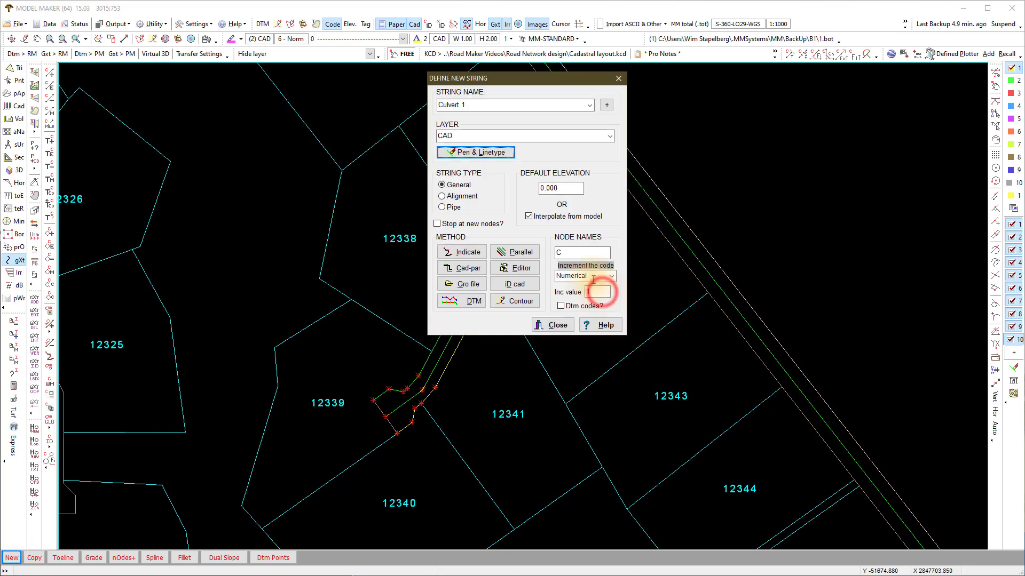
pyautogui.click(439, 134)
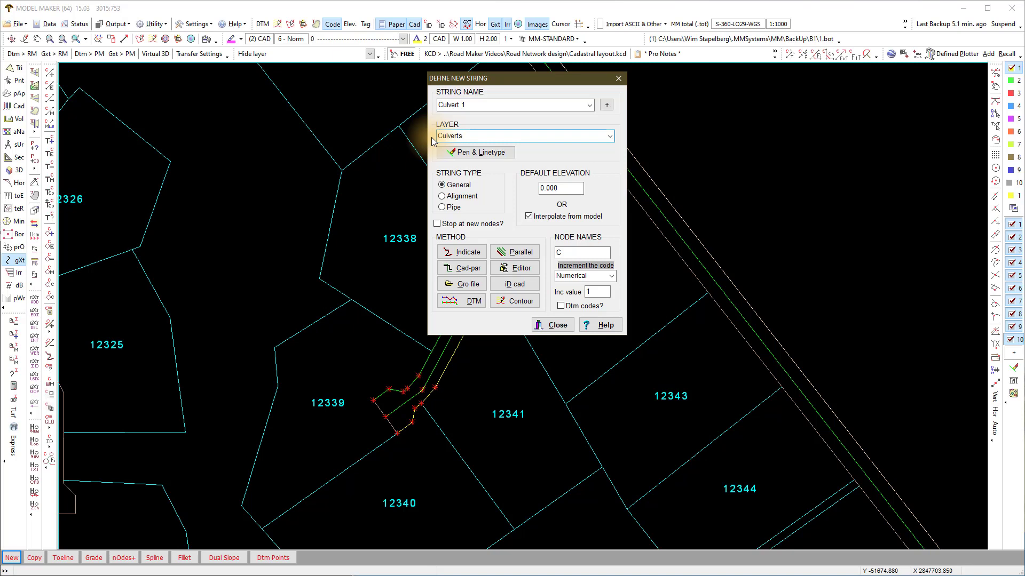
pyautogui.click(441, 184)
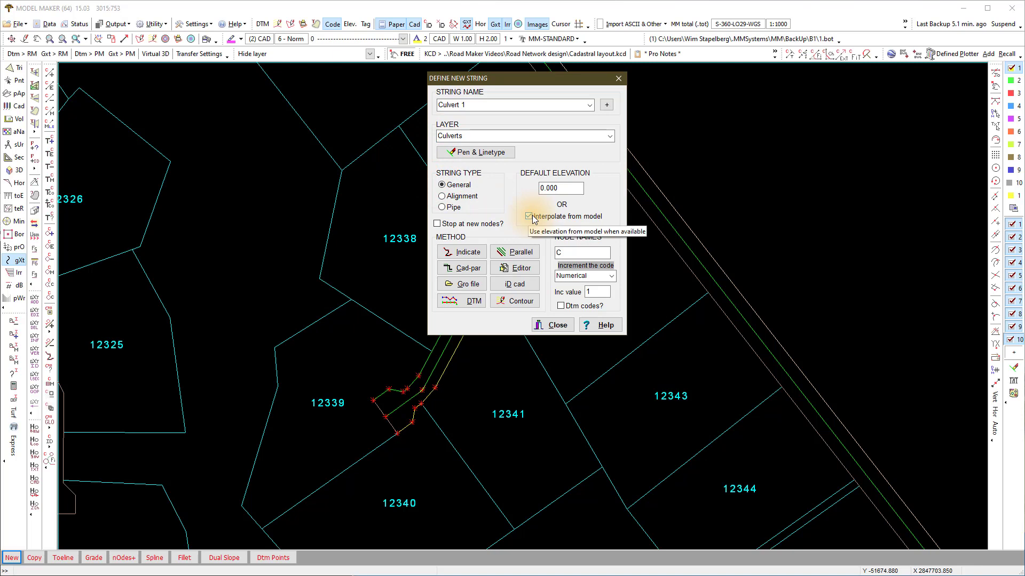
pyautogui.click(566, 253)
pyautogui.write('1')
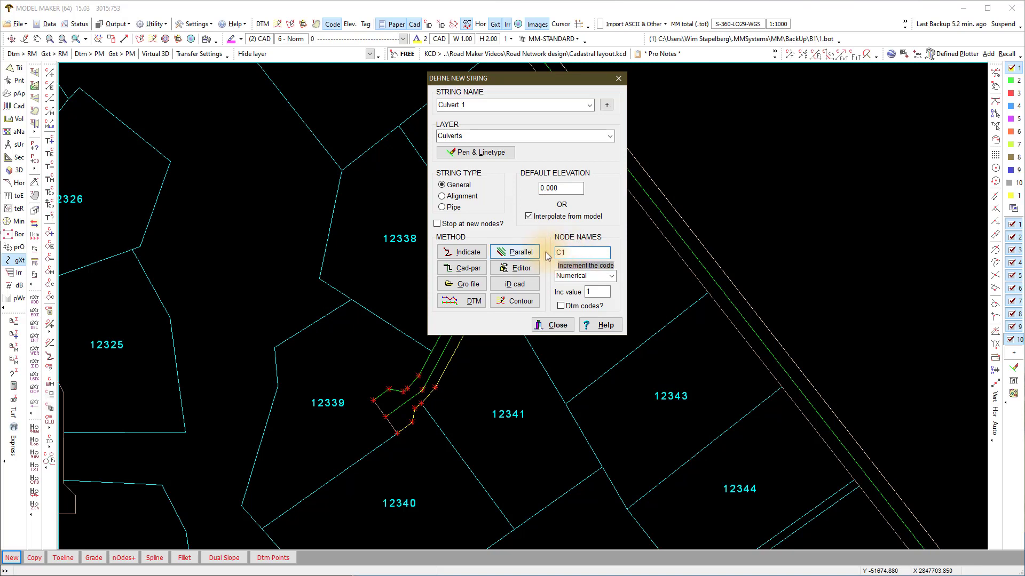
# Step: With snapping off, place the Culvert 1 points across the road beside parcel 12342
pyautogui.click(477, 253)
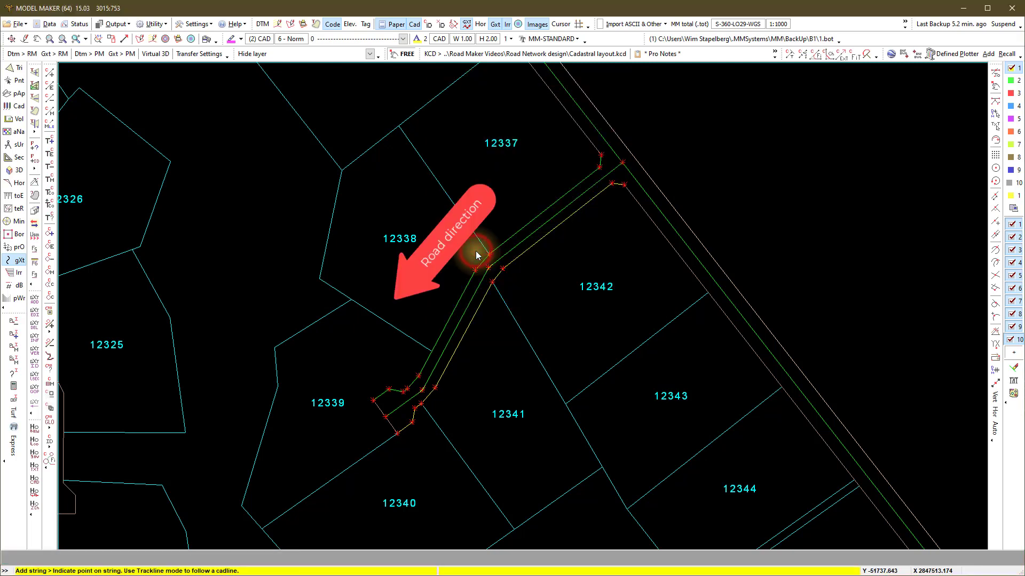
pyautogui.rightClick(541, 230)
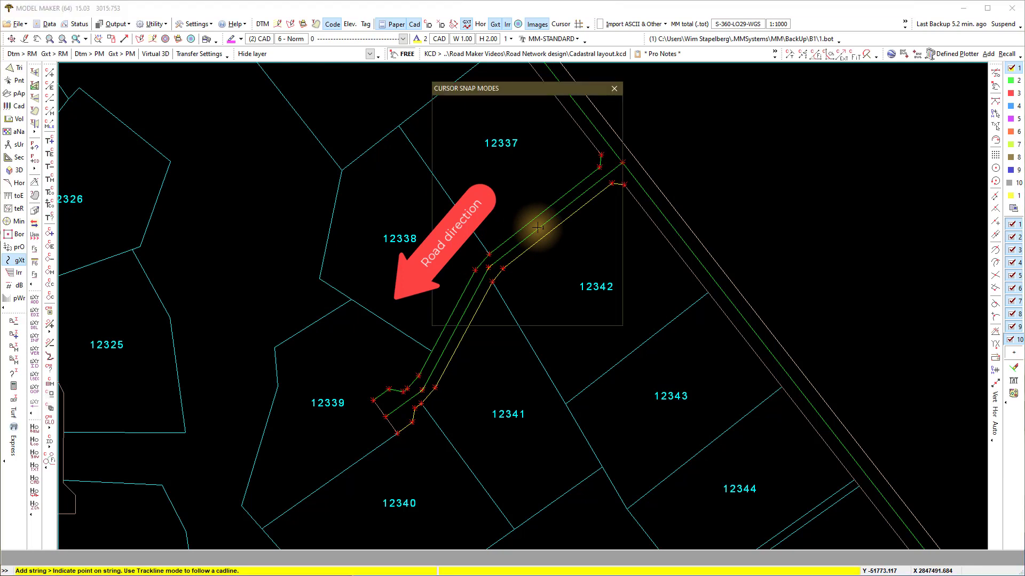
pyautogui.click(540, 230)
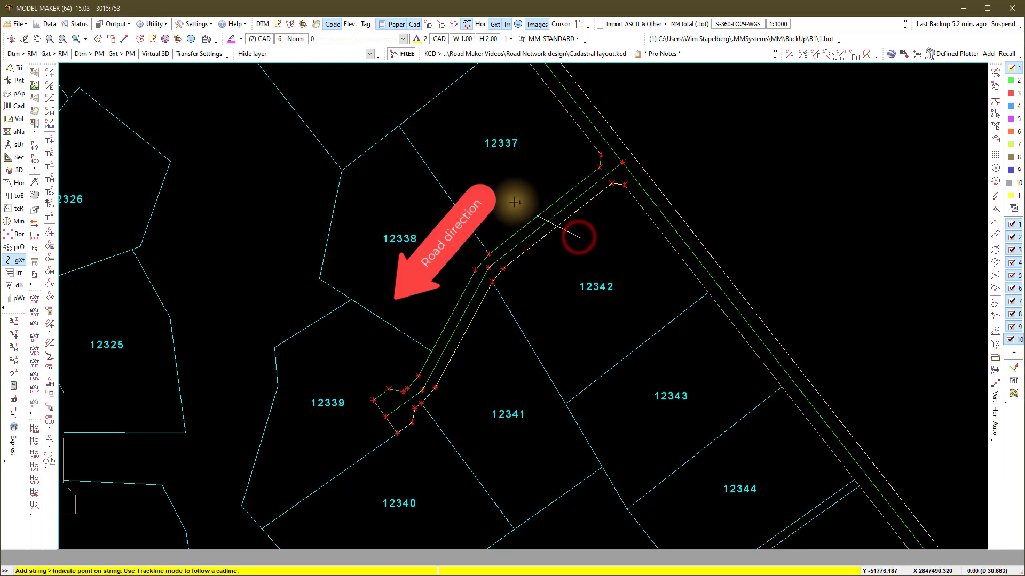
pyautogui.click(513, 202)
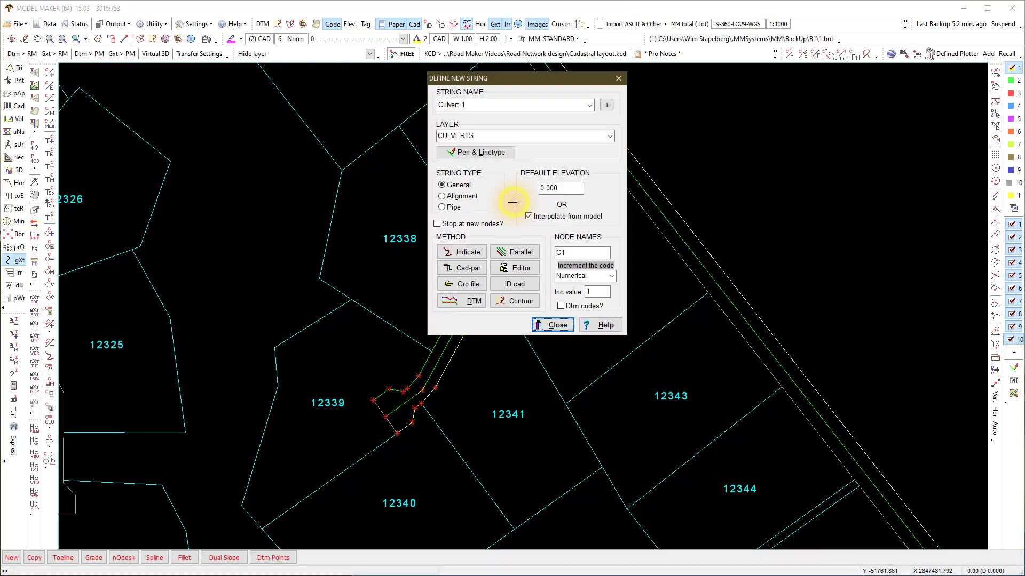
# Step: Add string 'Main Culvert 2' with two points across the lower road, then close the dialog
pyautogui.click(469, 106)
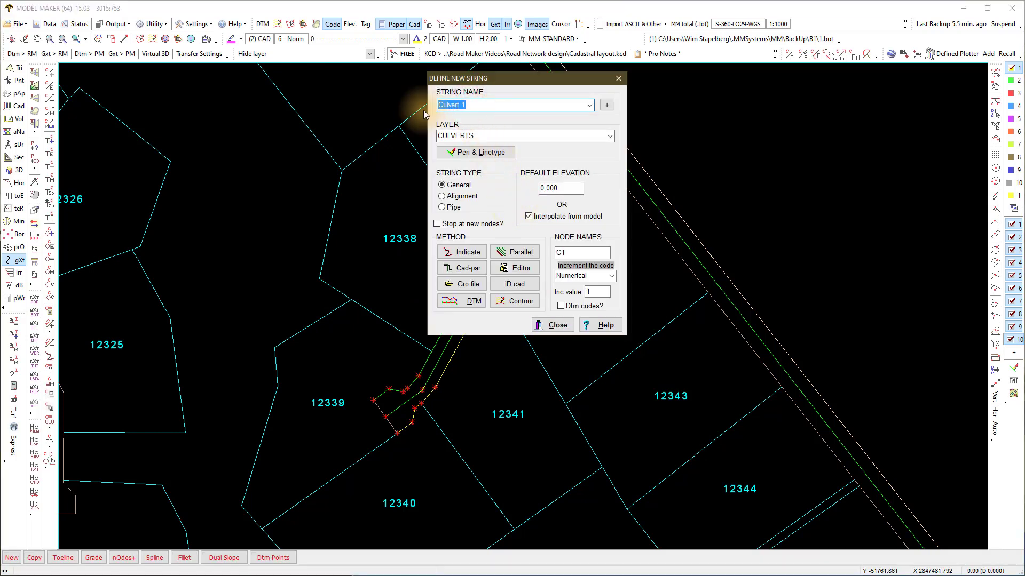
pyautogui.write('Main Culvert 2')
pyautogui.click(455, 154)
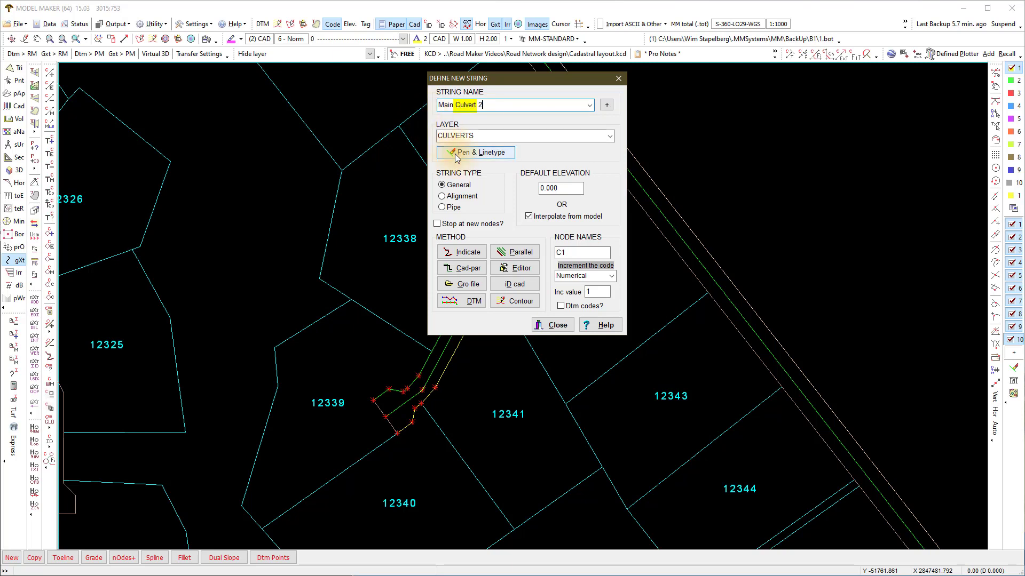
pyautogui.click(474, 254)
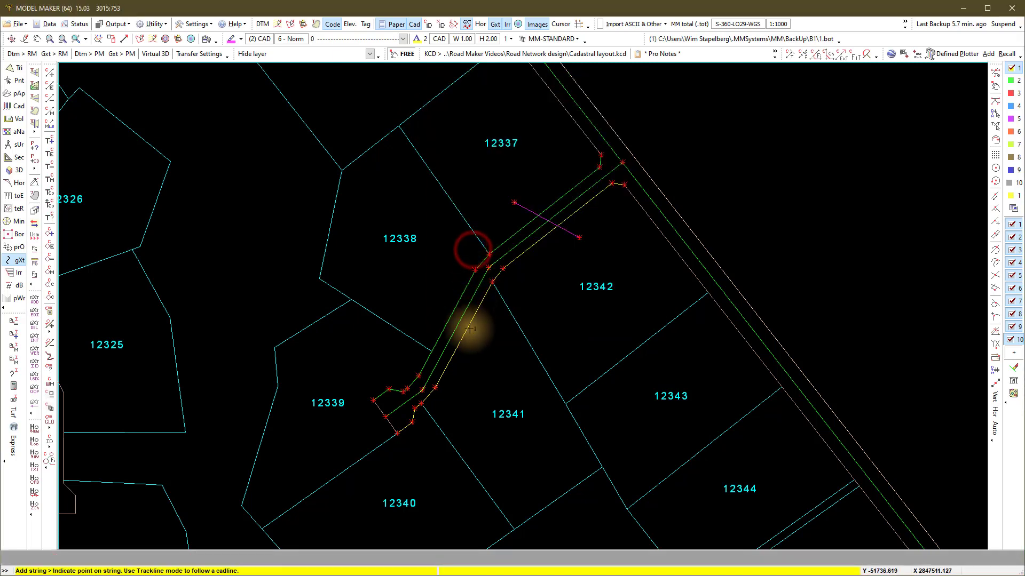
pyautogui.click(468, 361)
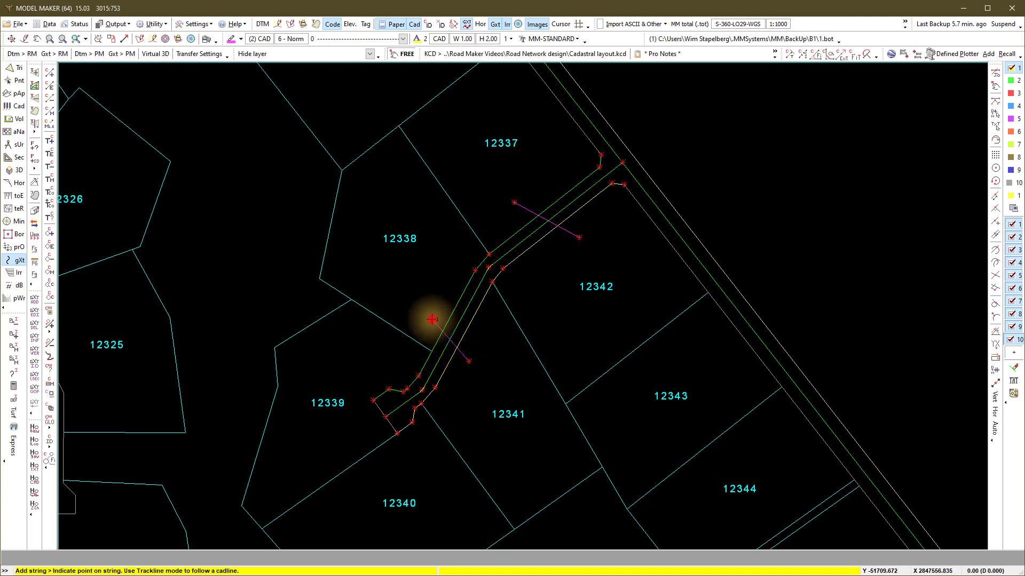
pyautogui.click(432, 319)
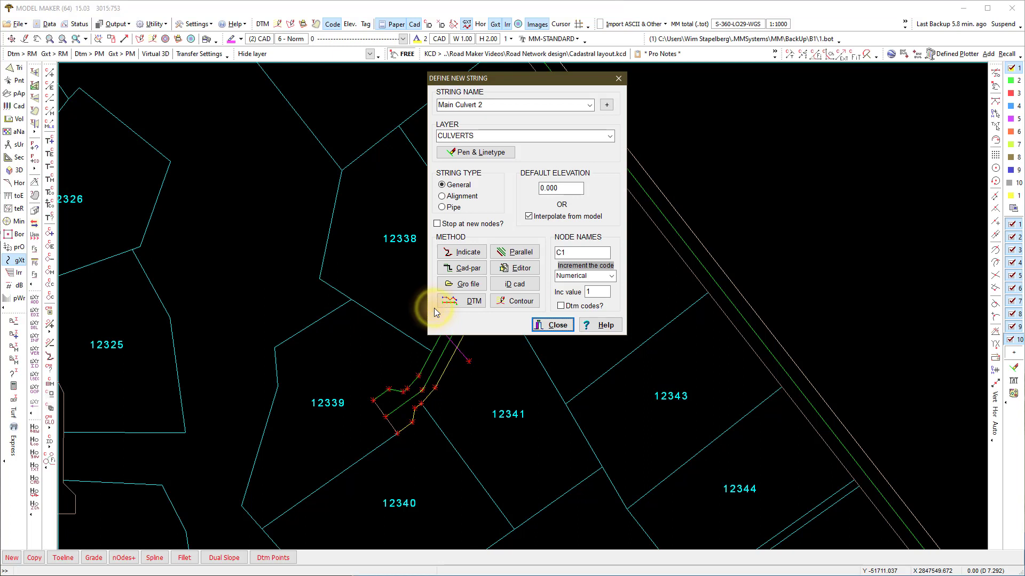
pyautogui.click(540, 325)
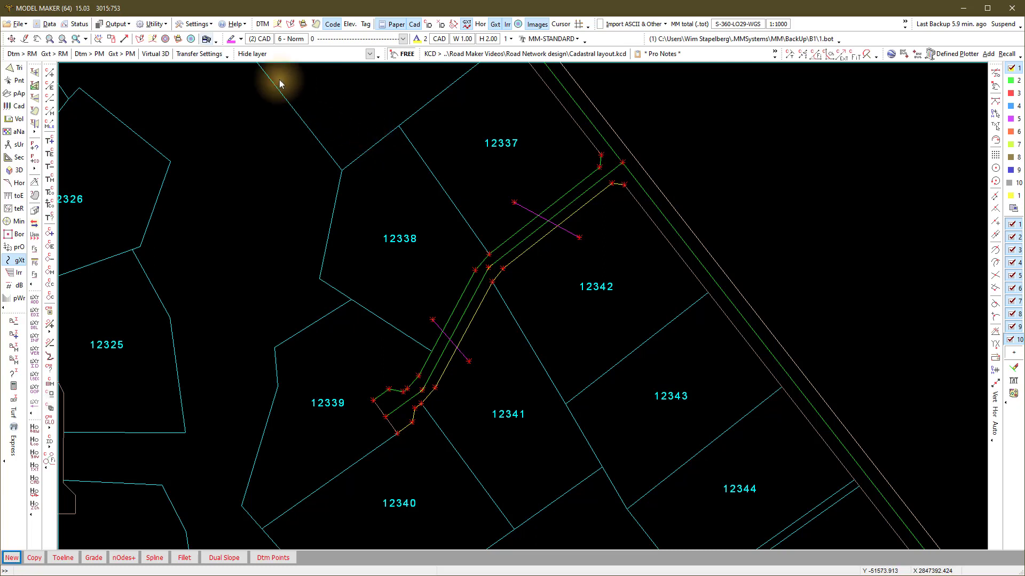
# Step: Reset the GXT string display, then show only Culvert_1, Main_Culvert_2, LE and RE
pyautogui.click(207, 40)
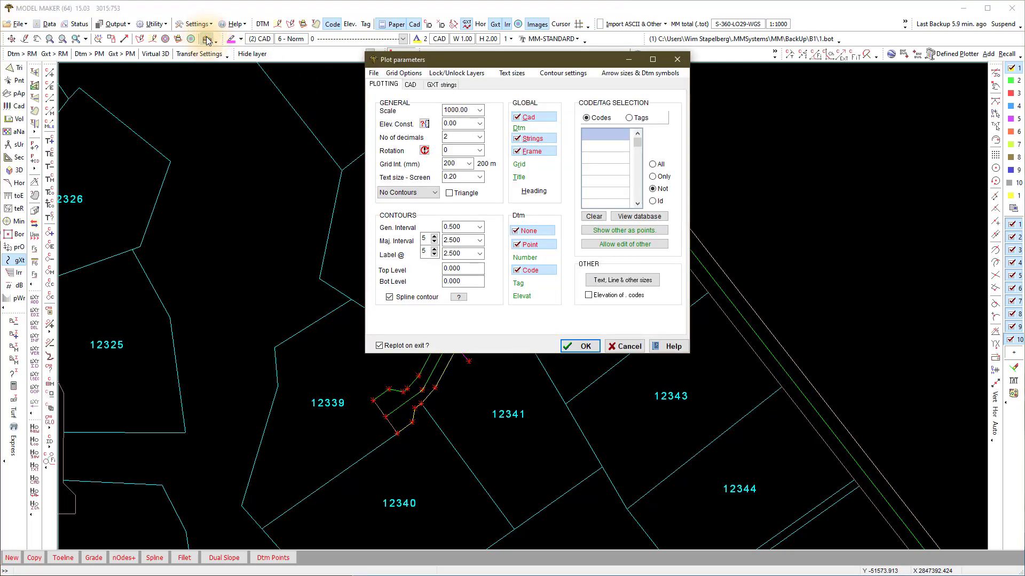
pyautogui.click(433, 85)
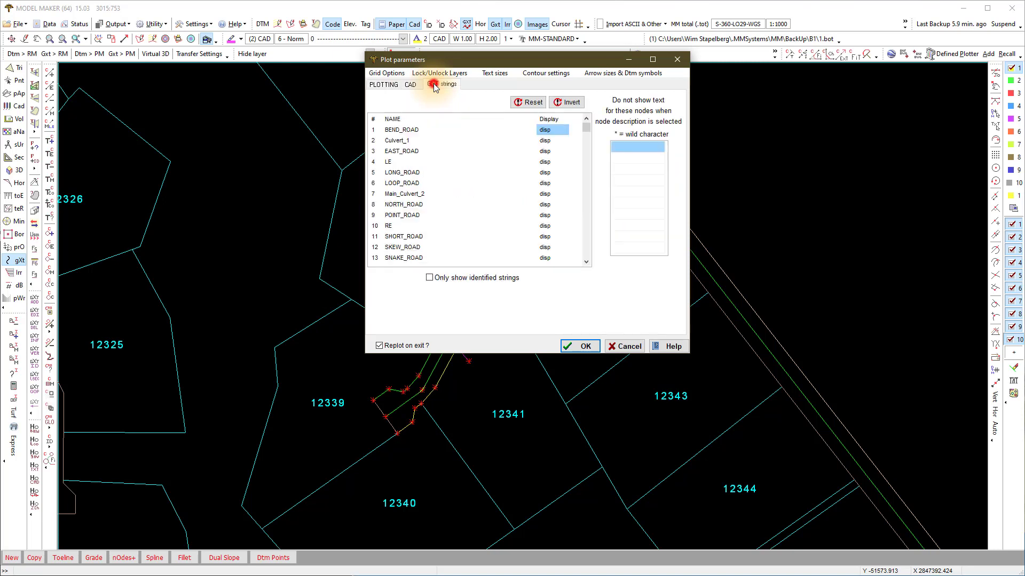
pyautogui.click(532, 106)
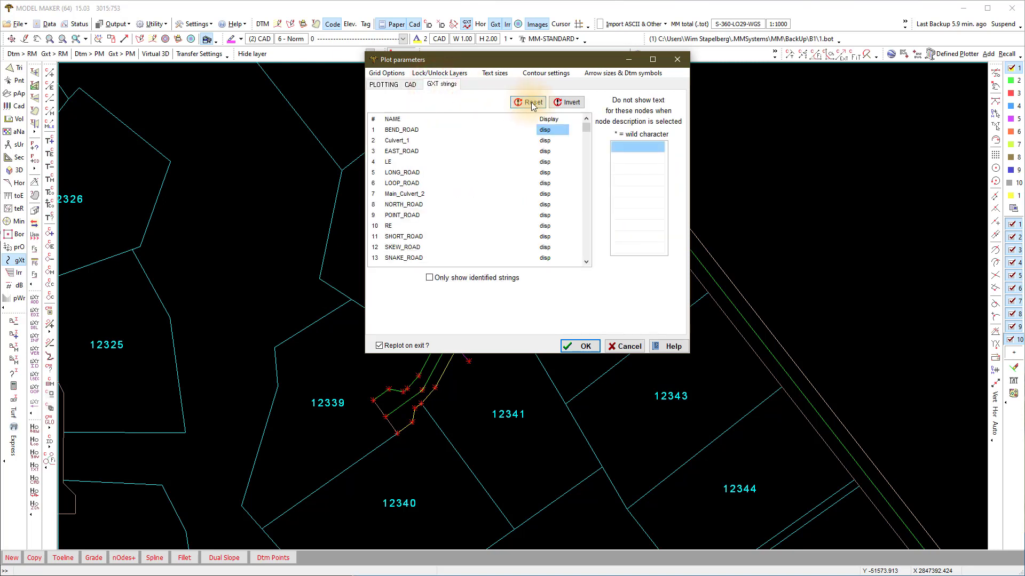
pyautogui.click(531, 106)
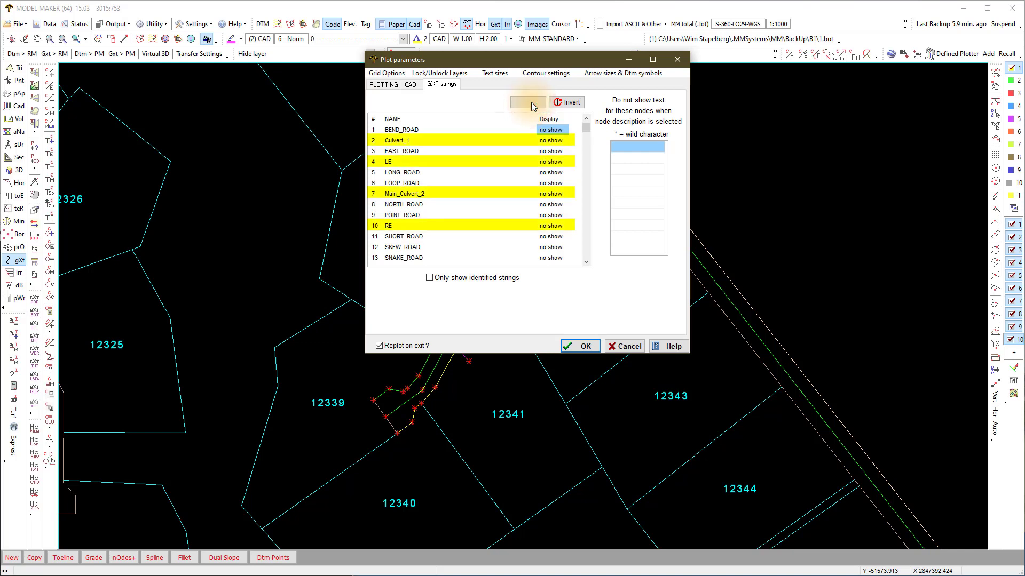
pyautogui.click(545, 142)
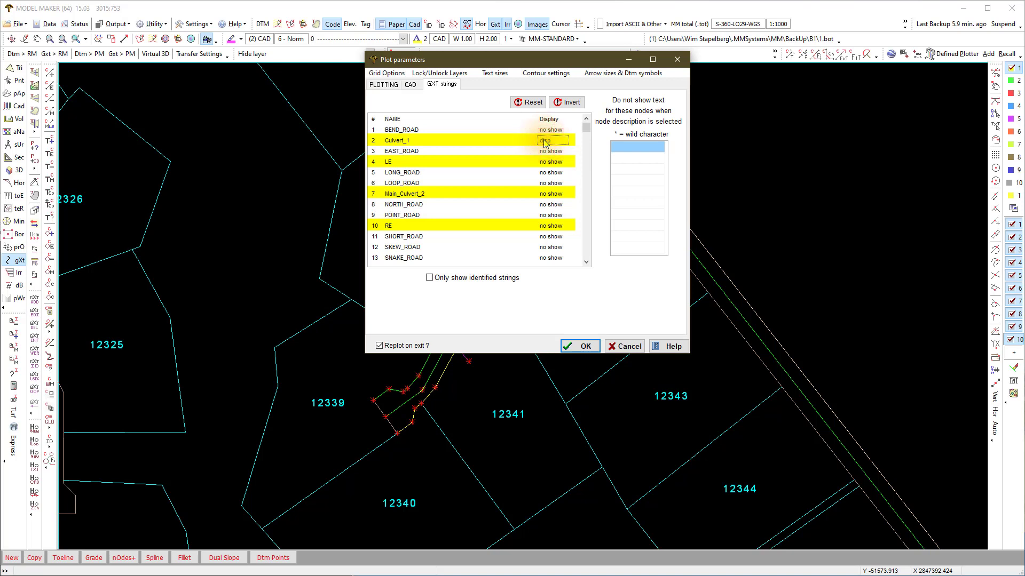
pyautogui.click(544, 195)
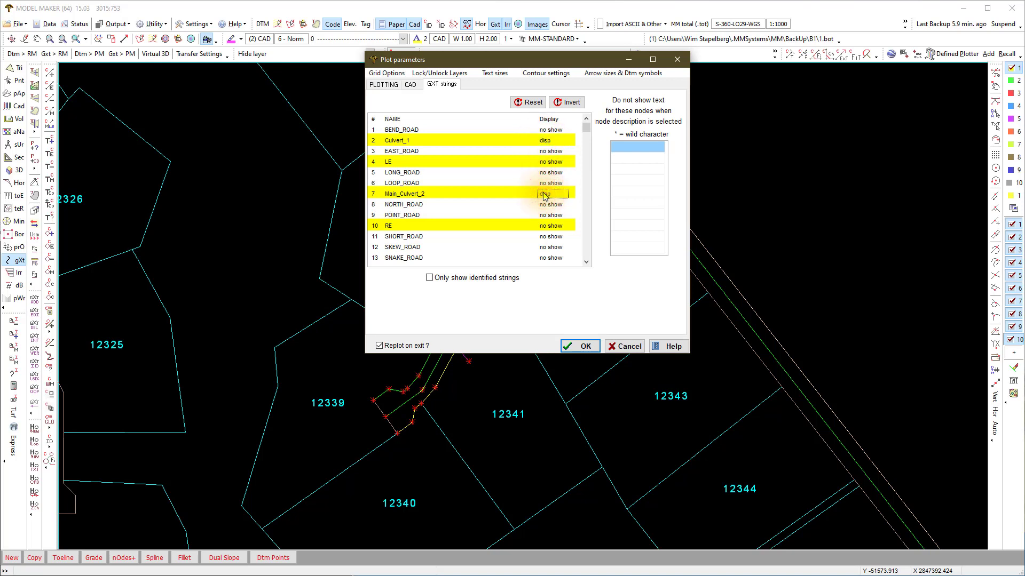
pyautogui.click(545, 161)
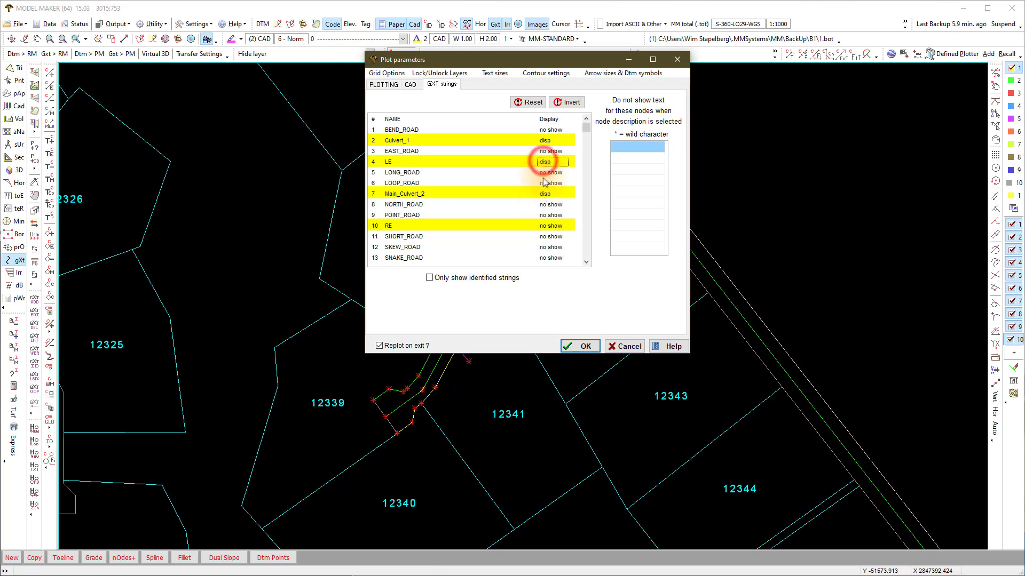
pyautogui.click(544, 227)
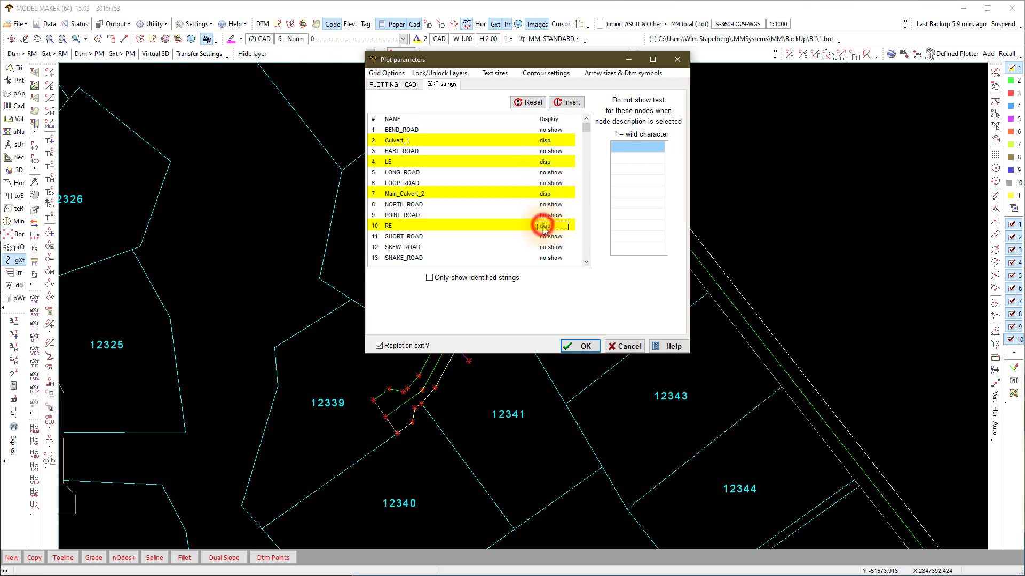
pyautogui.click(583, 346)
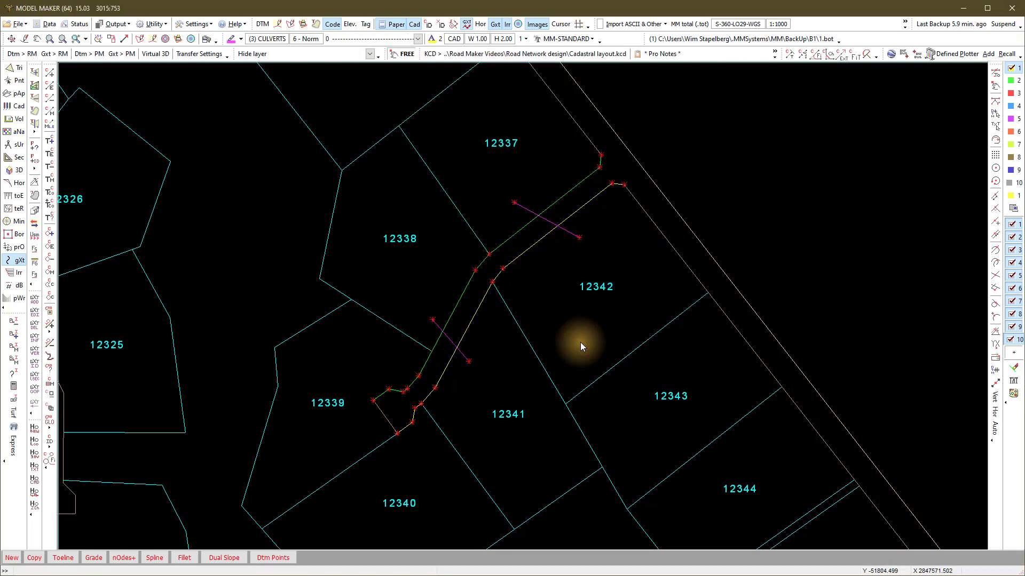
# Step: Hide the Cad lines and start saving as a Strings file (*.kcs)
pyautogui.click(415, 25)
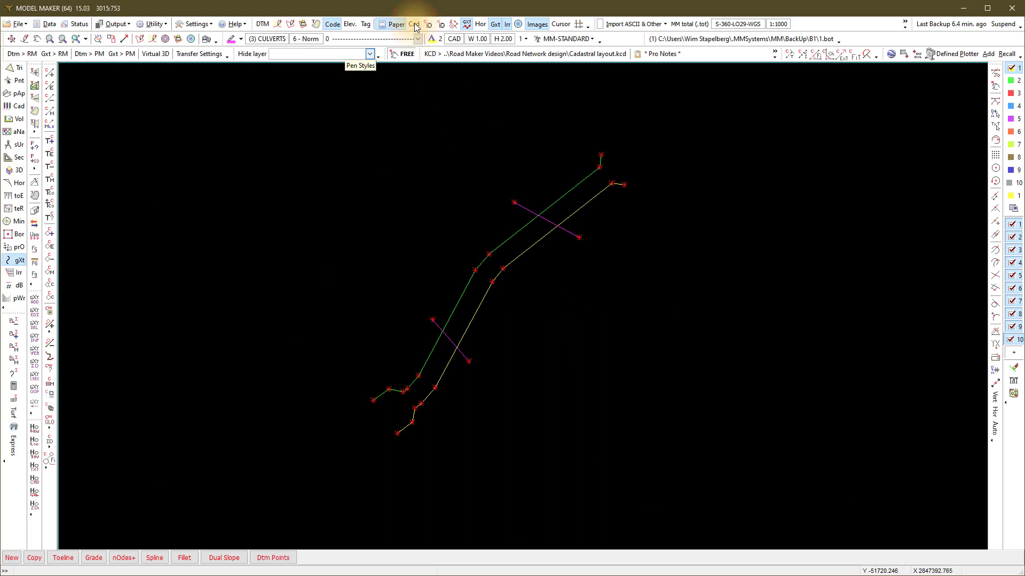
pyautogui.click(17, 24)
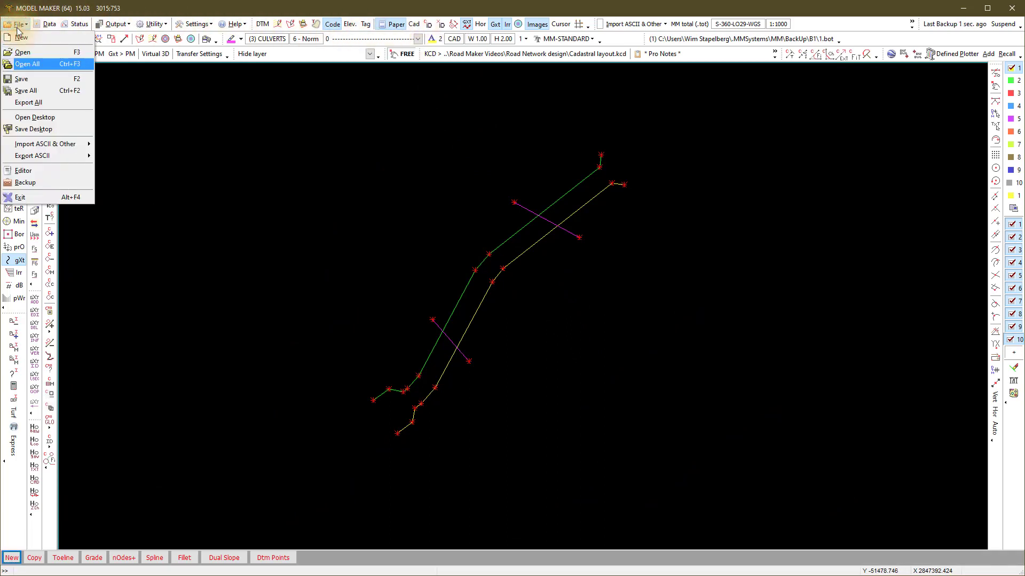
pyautogui.click(22, 79)
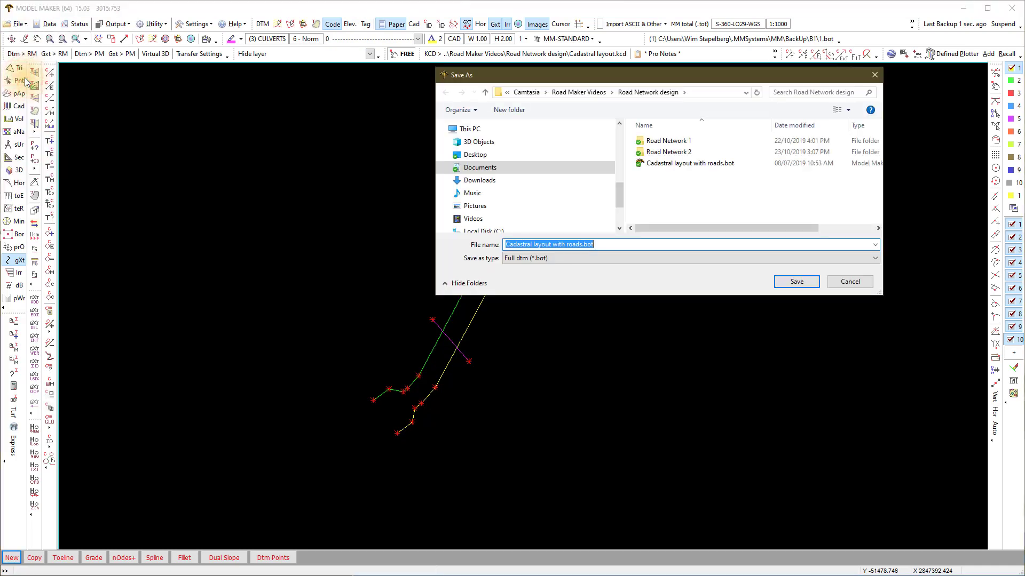
pyautogui.moveTo(505, 76); pyautogui.dragTo(359, 175)
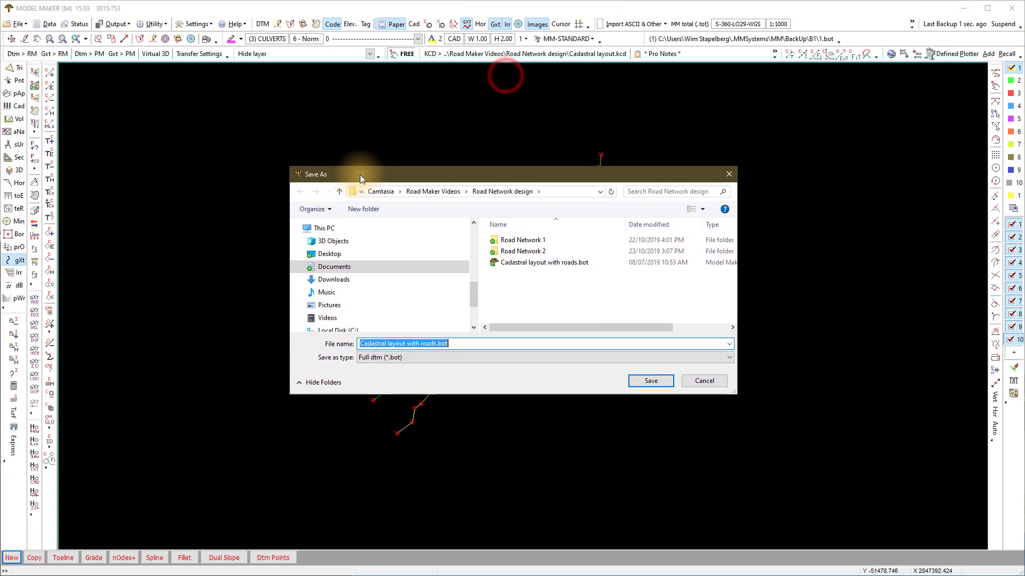
pyautogui.click(730, 360)
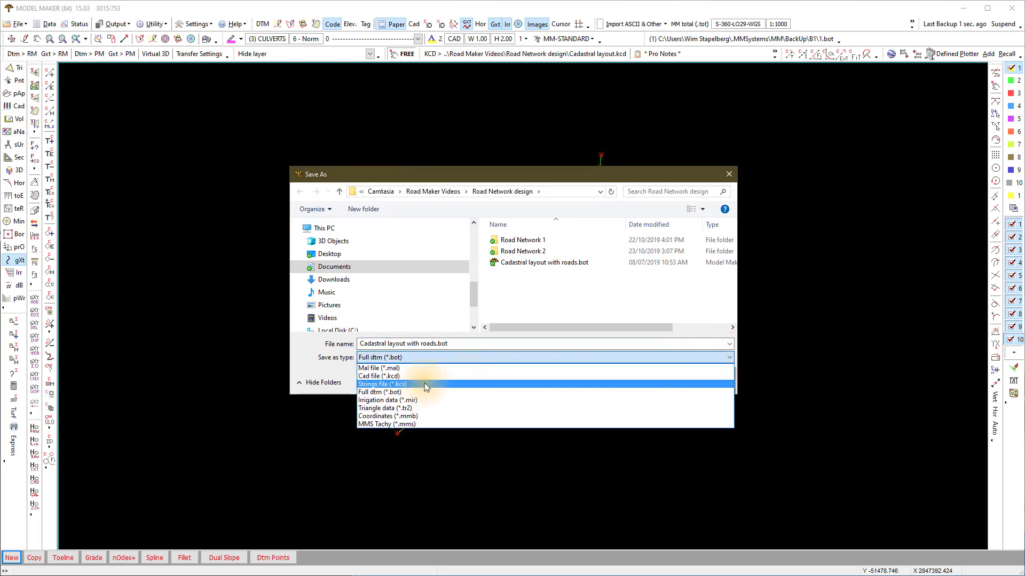
pyautogui.click(407, 384)
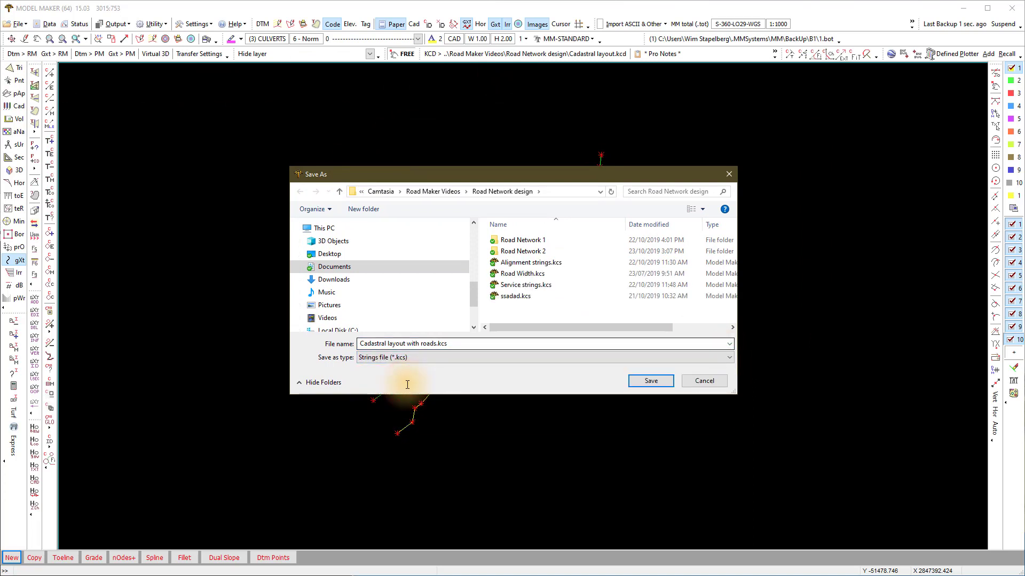
# Step: Overwrite Service strings.kcs with strings only, leaving Full DTM unticked
pyautogui.click(516, 286)
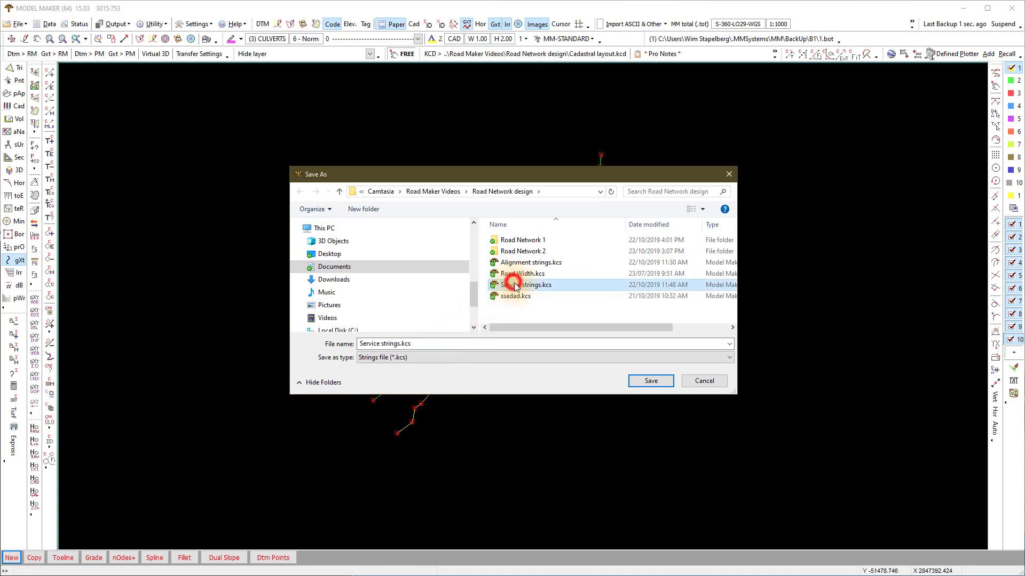
pyautogui.click(647, 382)
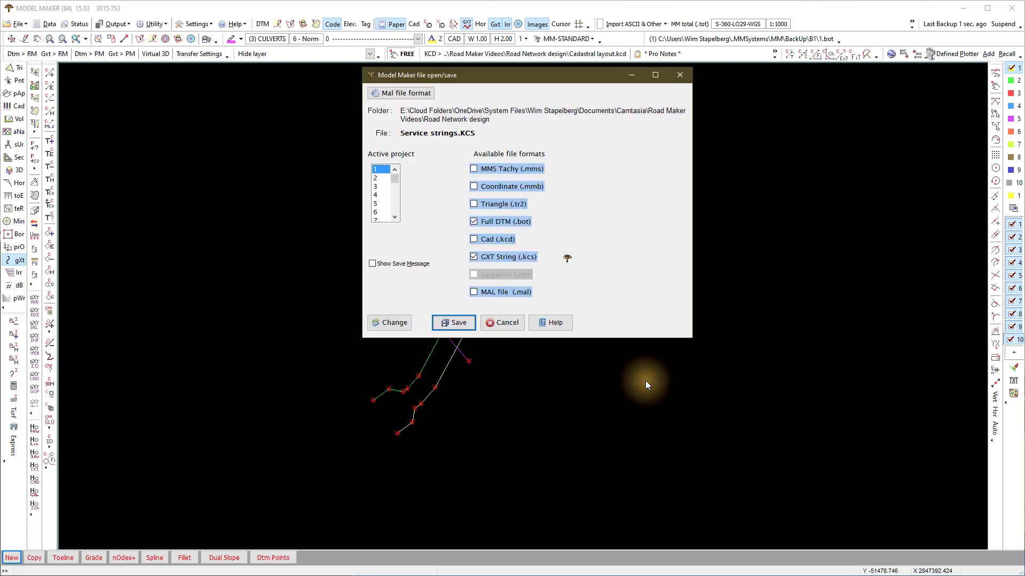
pyautogui.click(473, 222)
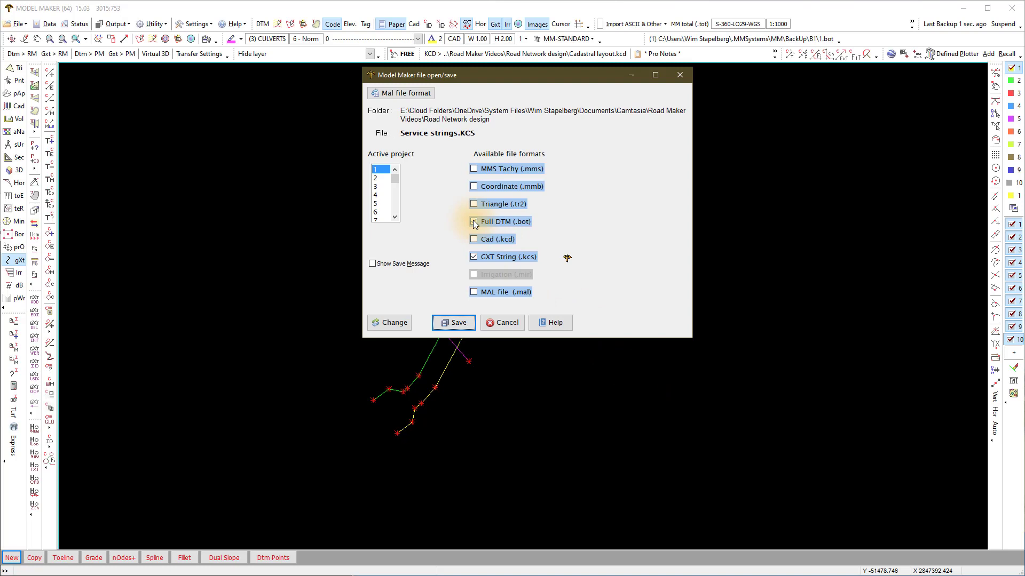
pyautogui.click(459, 322)
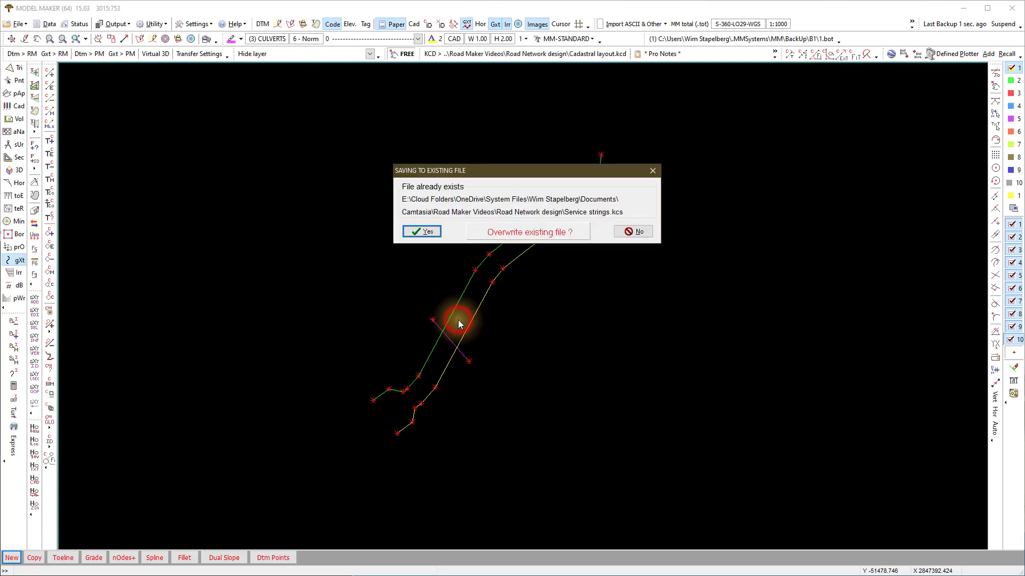
pyautogui.click(422, 231)
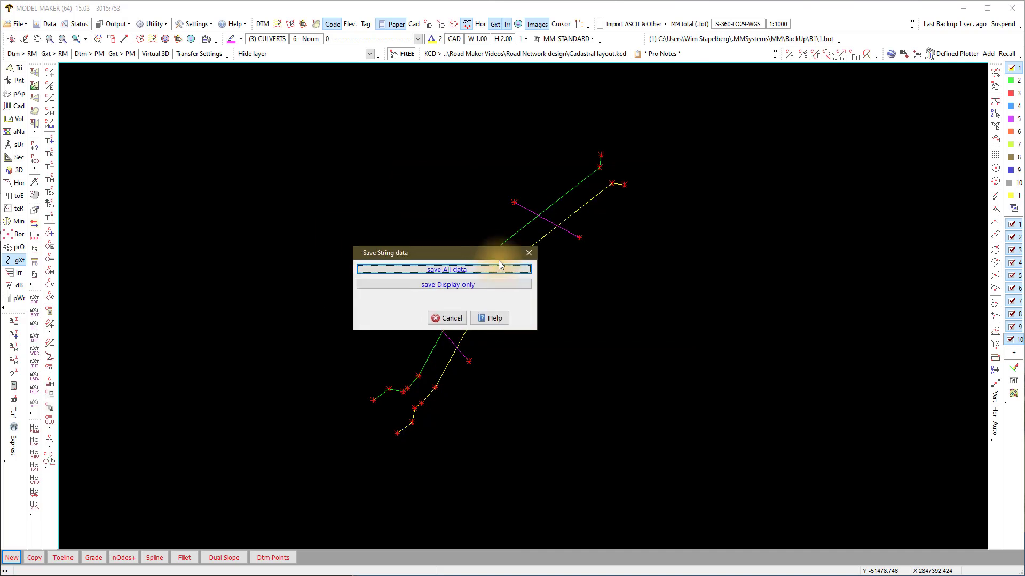